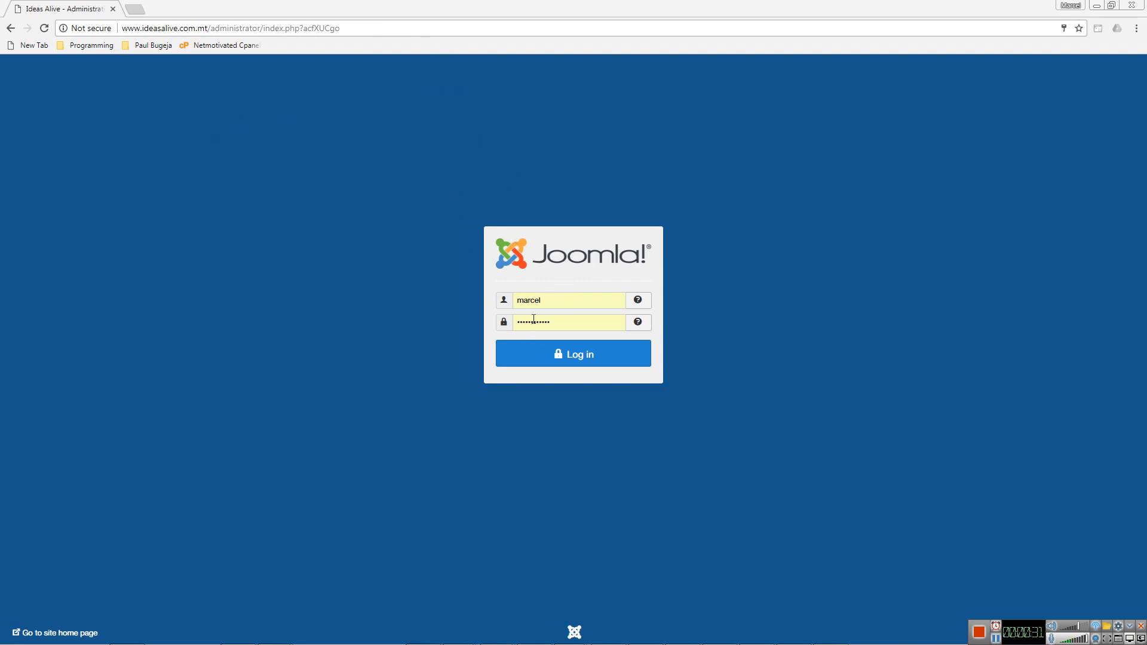
Step: Log in to the Joomla administrator with the filled-in credentials and look over the Control Panel alongside the public site
click(583, 366)
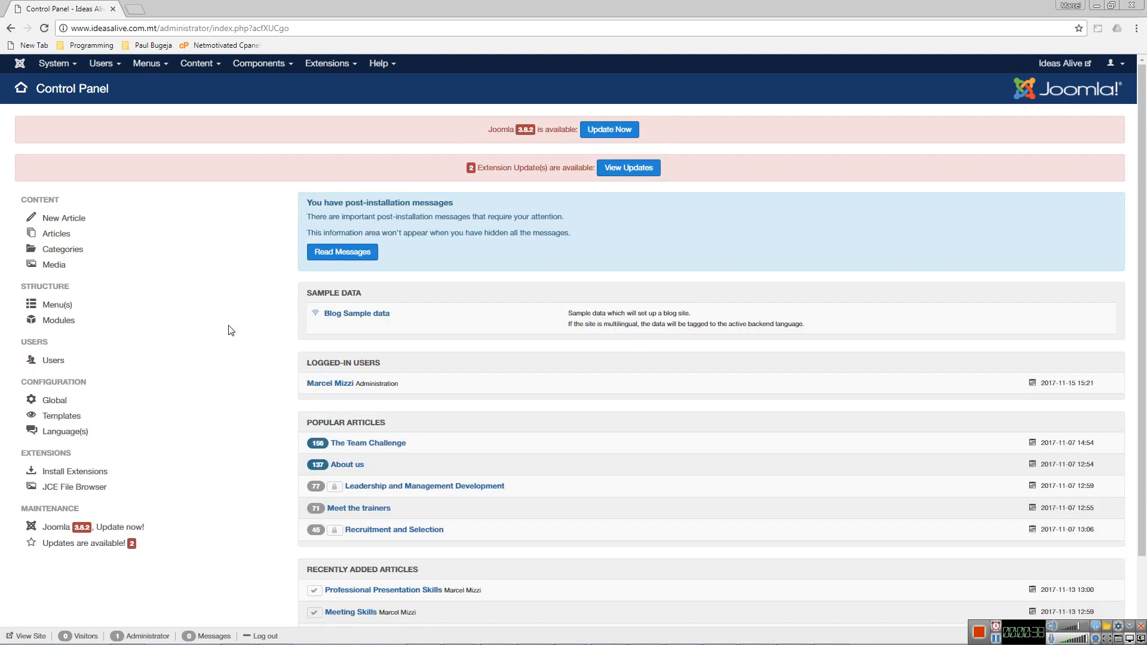
key(alt+Tab)
key(alt+Tab)
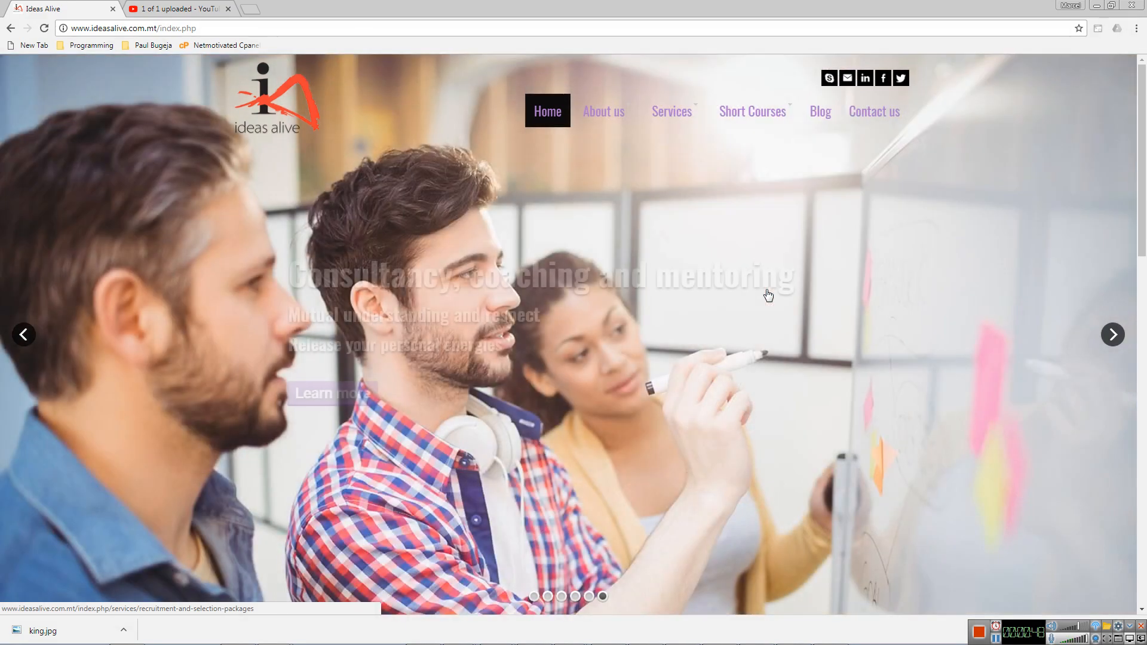
key(alt+Tab)
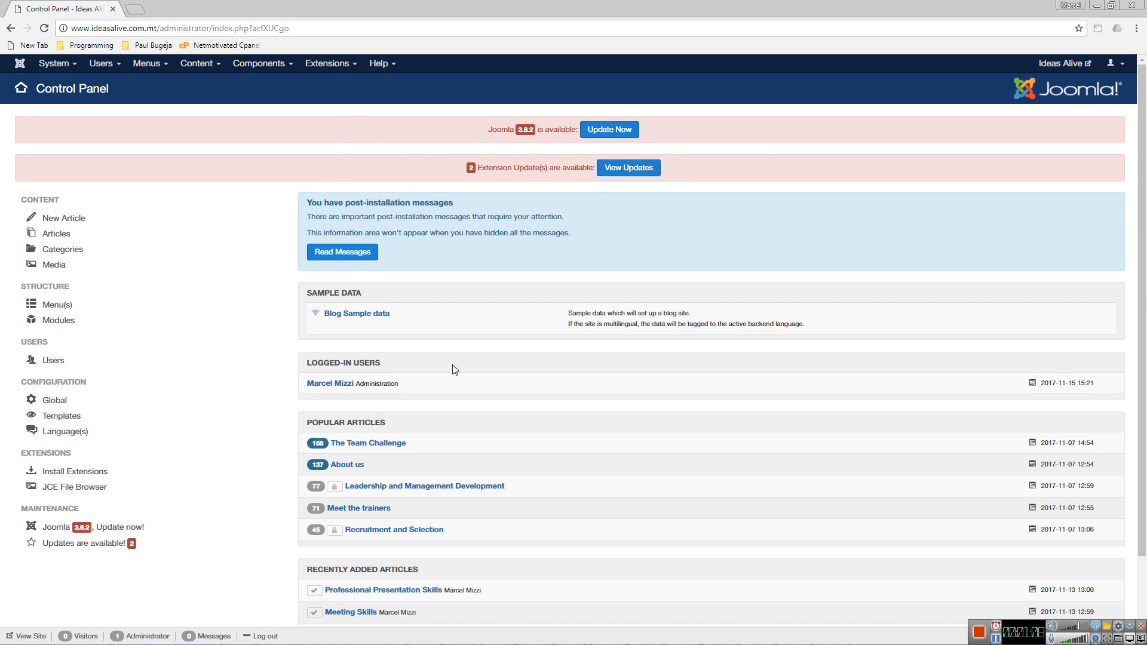
scroll(350, 251, down, 2)
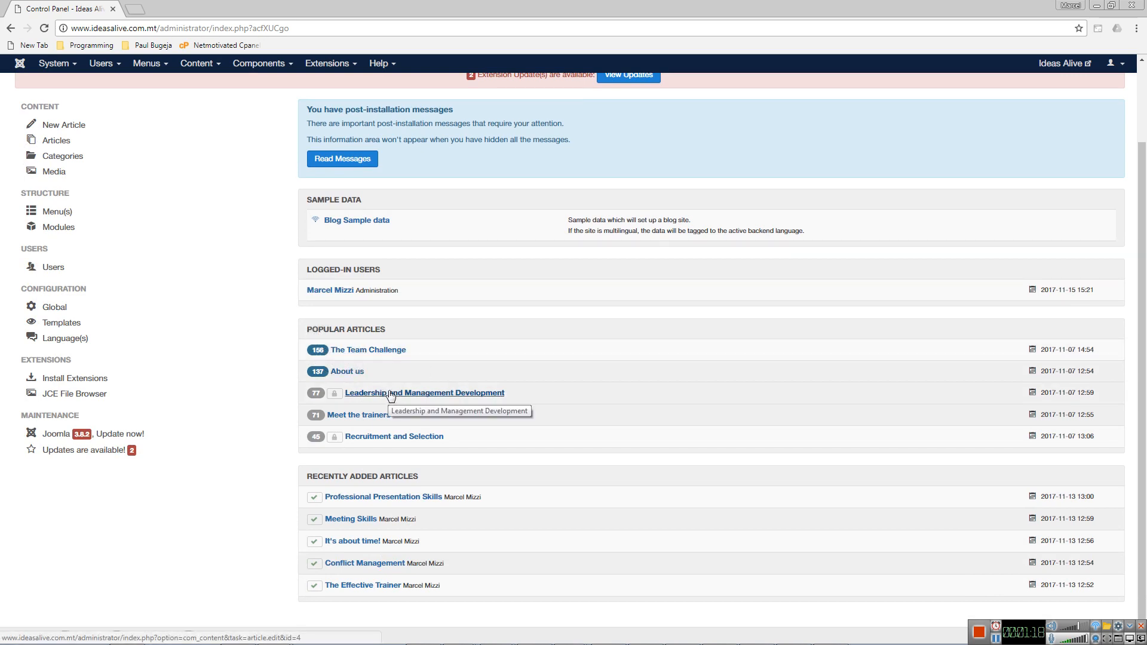
scroll(380, 304, up, 1)
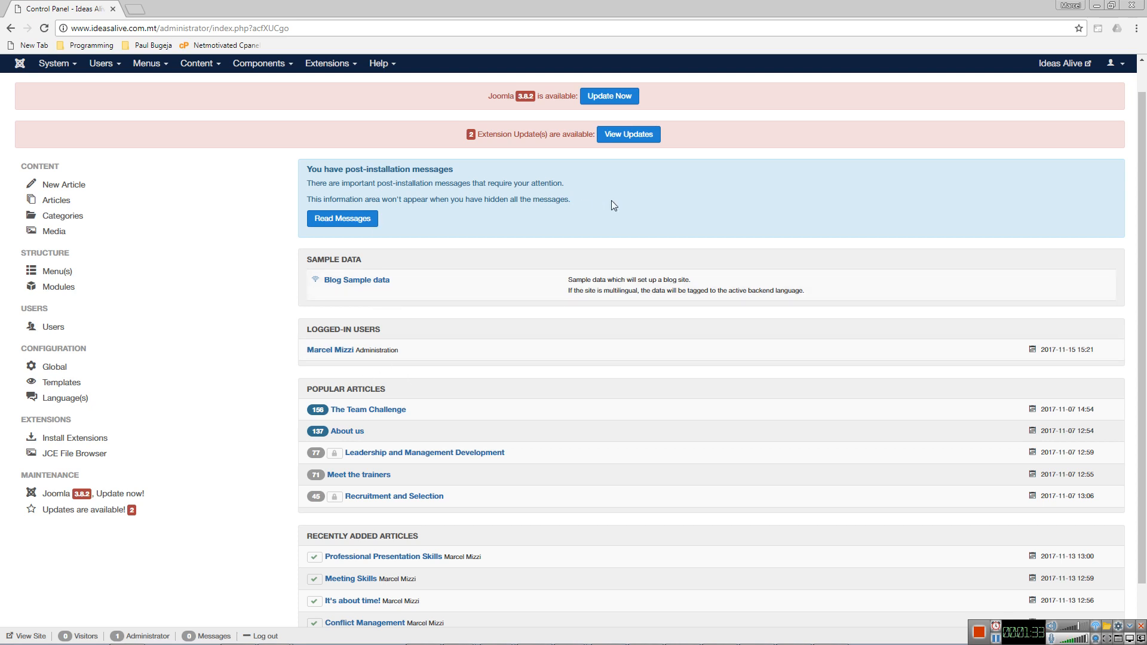
mouse_move(335, 452)
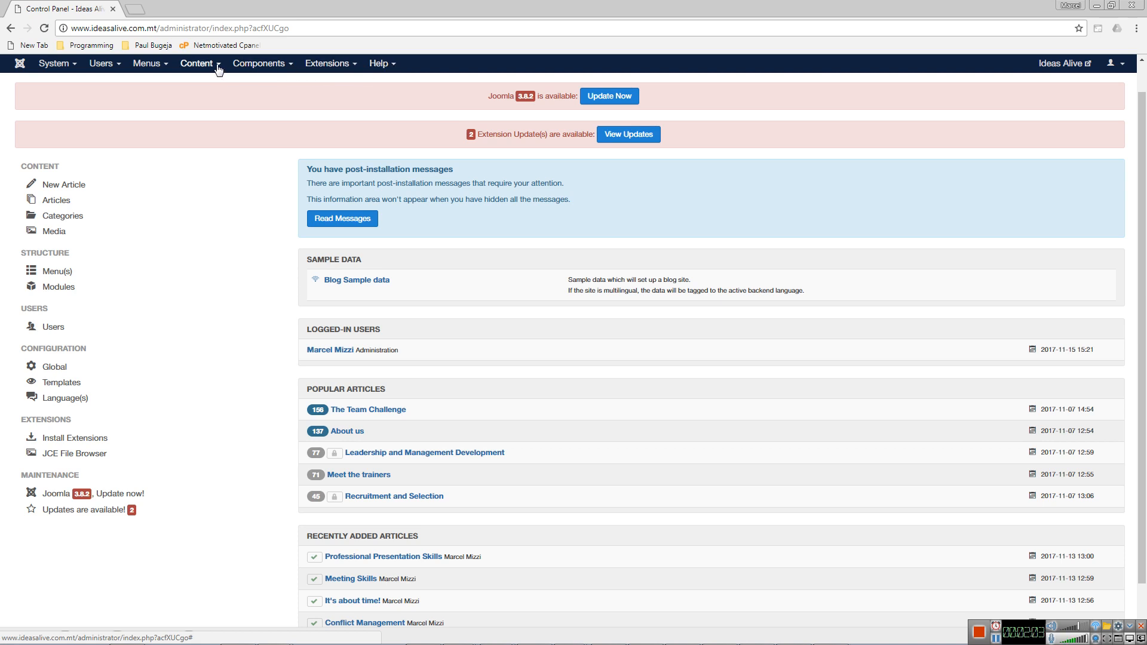
Step: Switch to the public Ideas Alive site, examine the home page's sections, and open the About us page
key(alt+Tab)
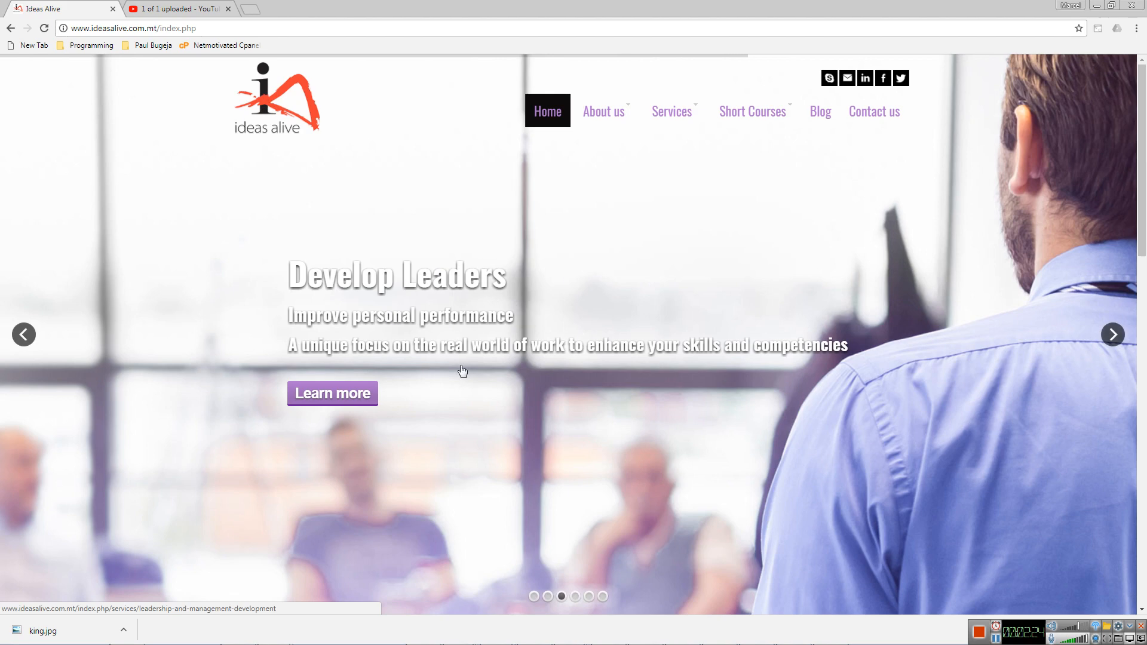
scroll(423, 299, down, 1)
scroll(423, 298, down, 7)
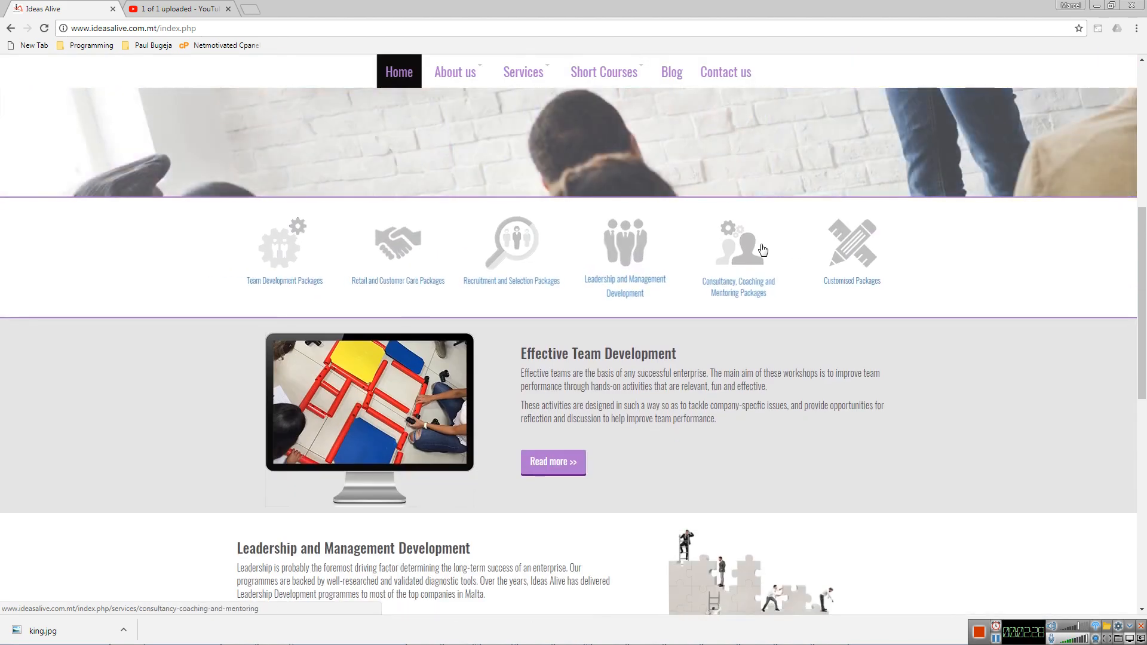
scroll(858, 331, down, 2)
scroll(360, 379, down, 8)
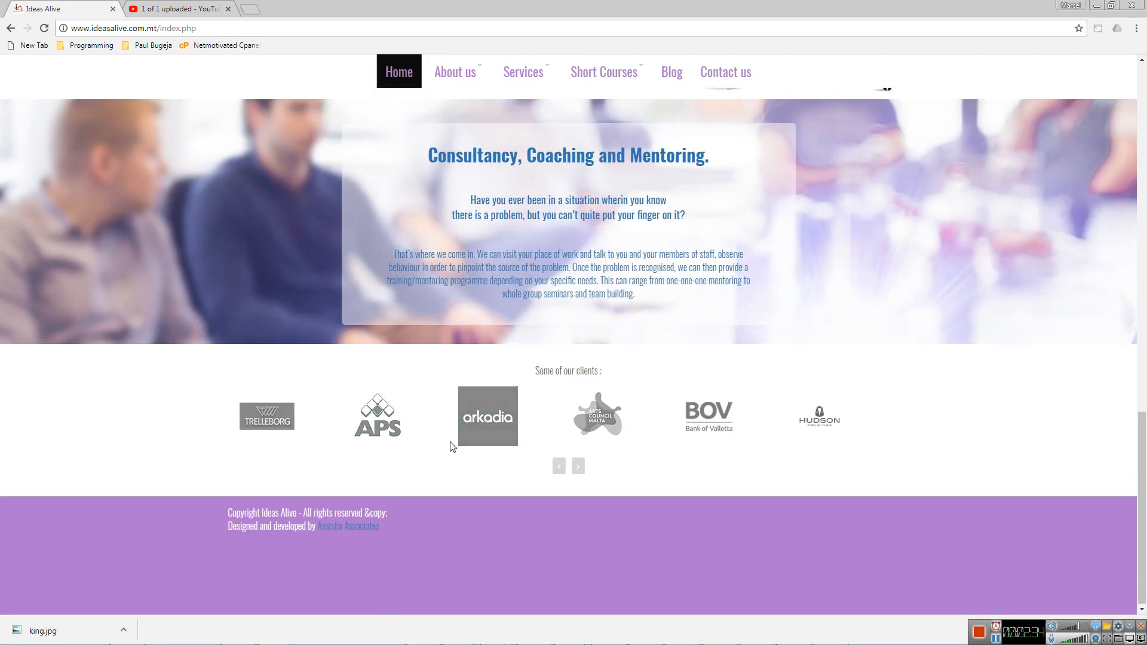
scroll(453, 445, up, 10)
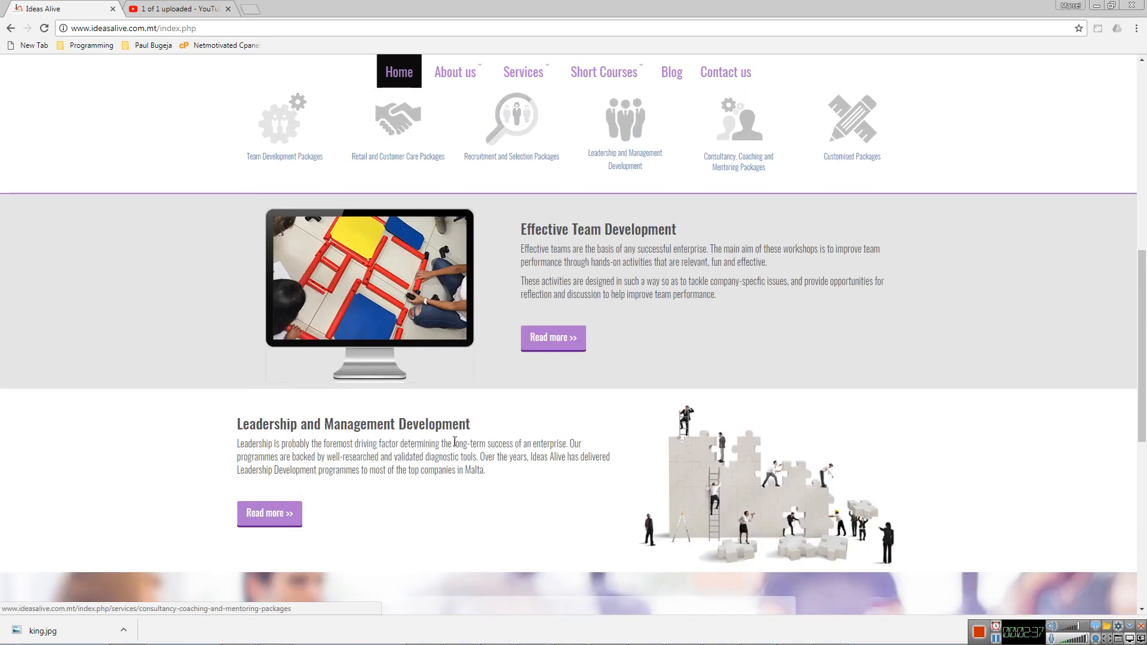
scroll(454, 375, up, 3)
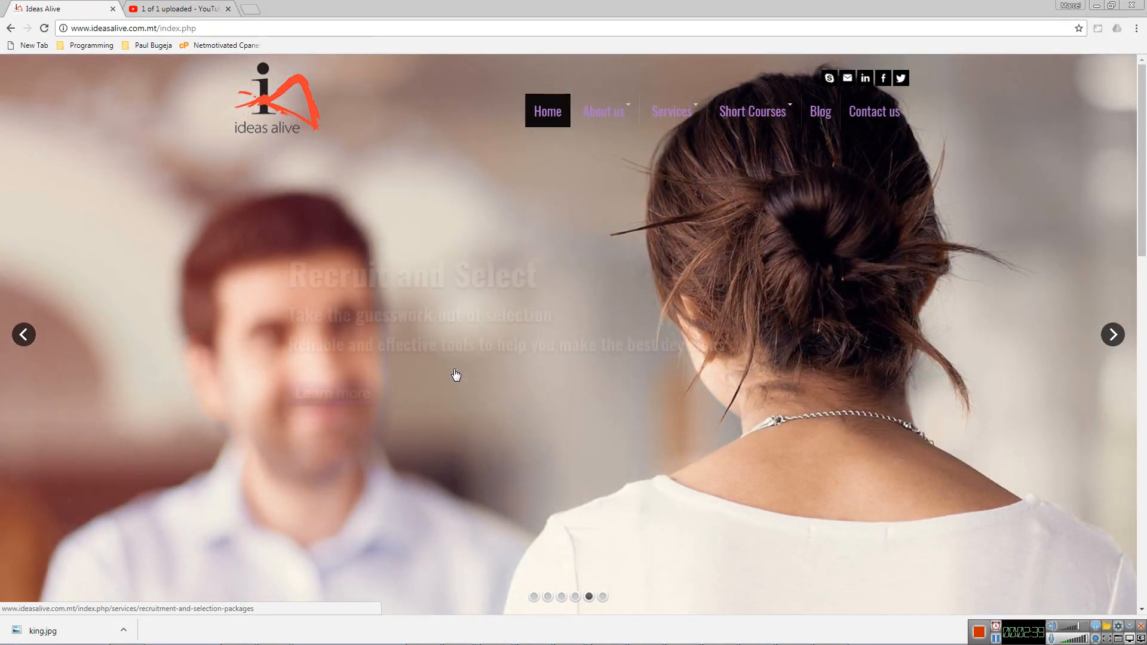
mouse_move(603, 114)
click(594, 139)
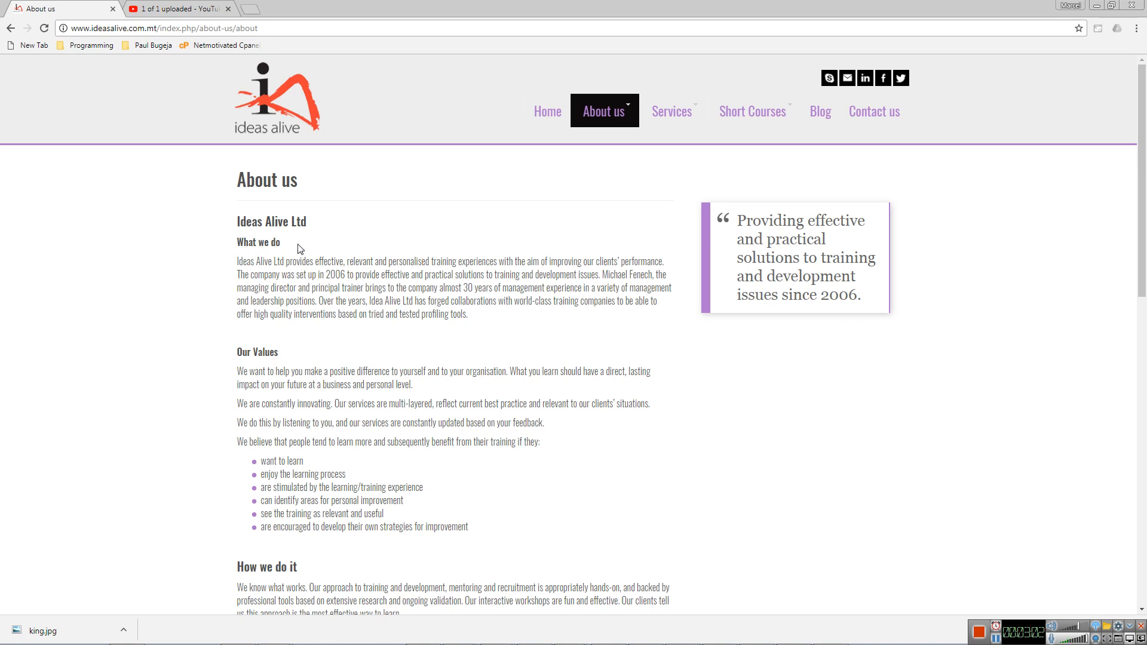
Step: Return to the Joomla administrator and open the list of all content articles
key(alt+Tab)
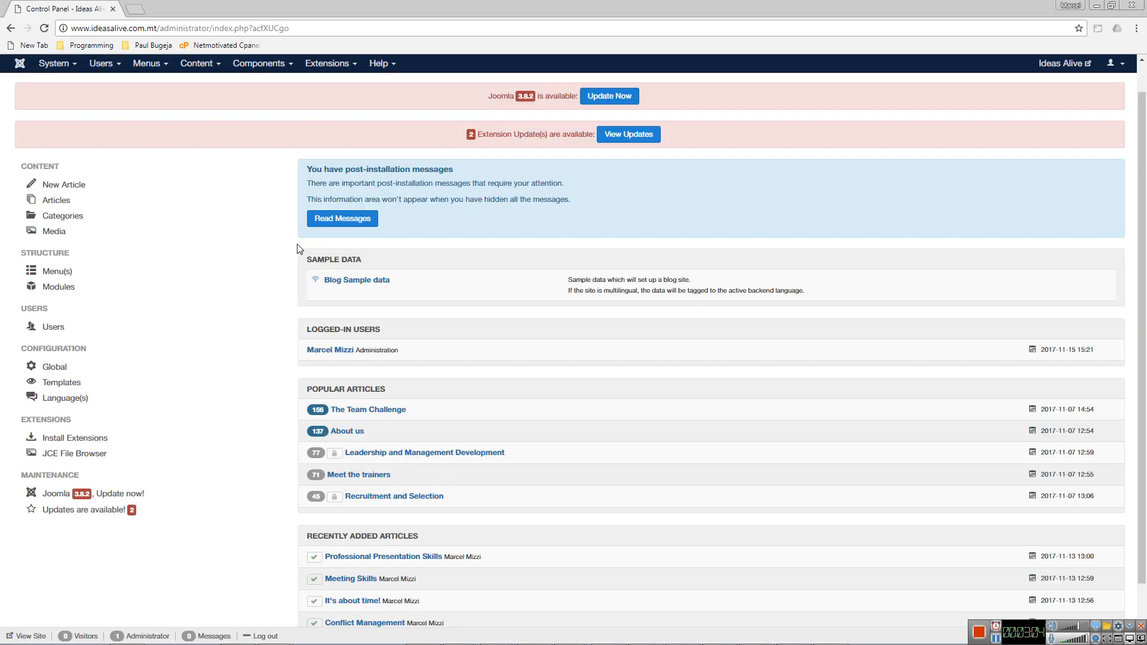
click(220, 64)
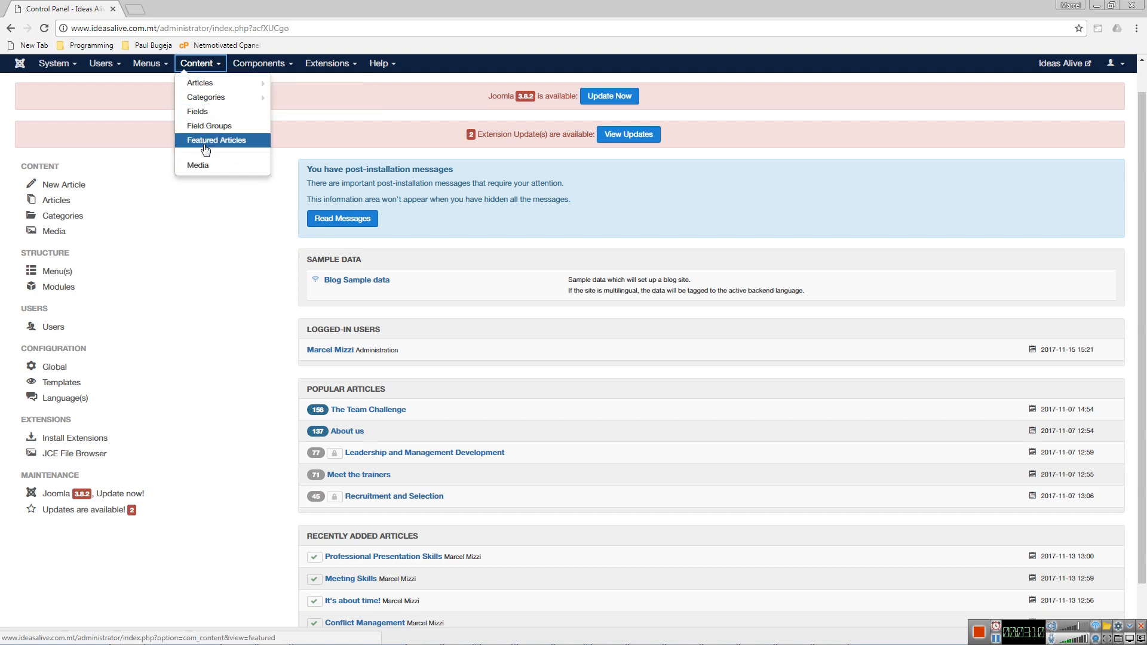
mouse_move(195, 84)
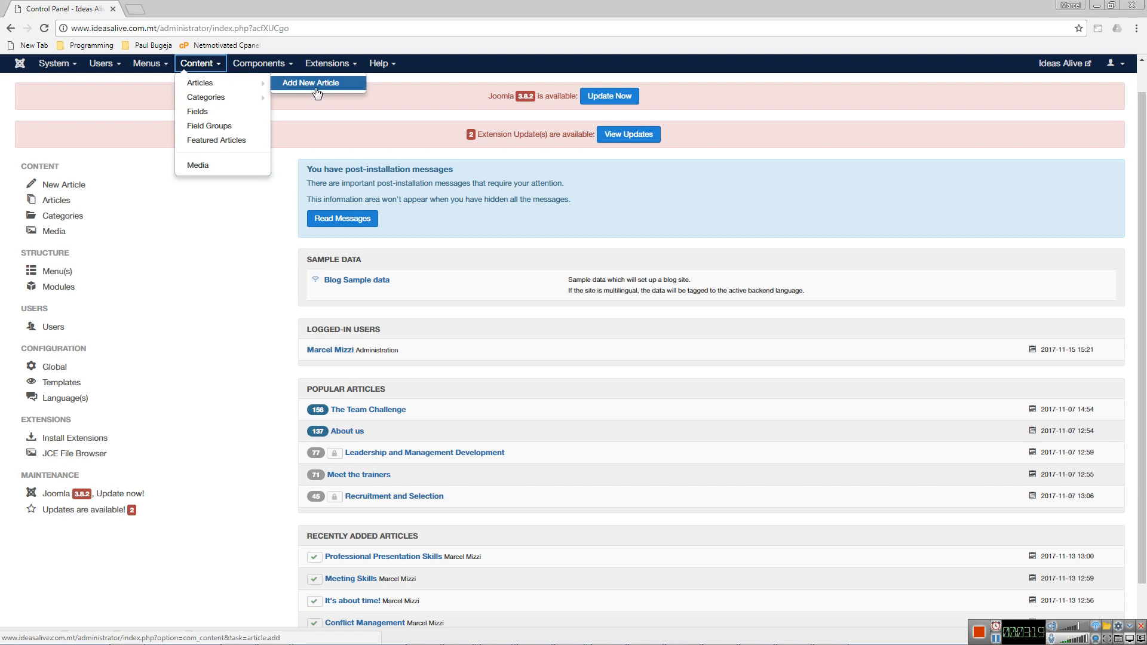
click(191, 83)
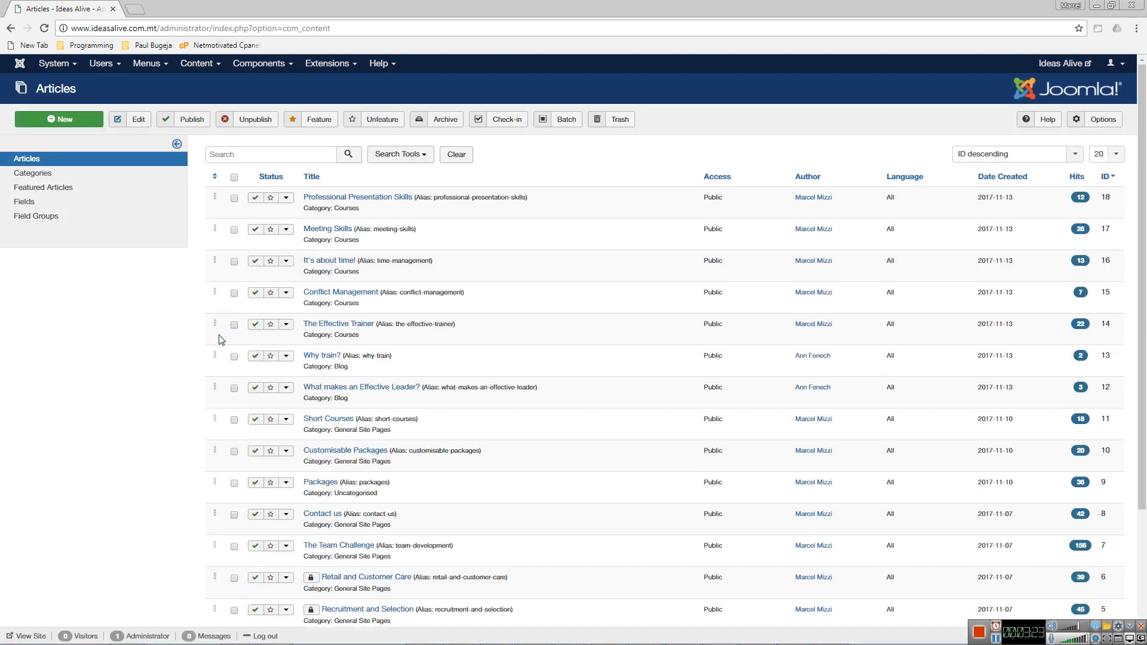
Step: Examine the article list's titles, aliases, categories and check-out locks down to the oldest article
click(369, 202)
drag(433, 197, 526, 196)
click(578, 211)
scroll(538, 320, down, 3)
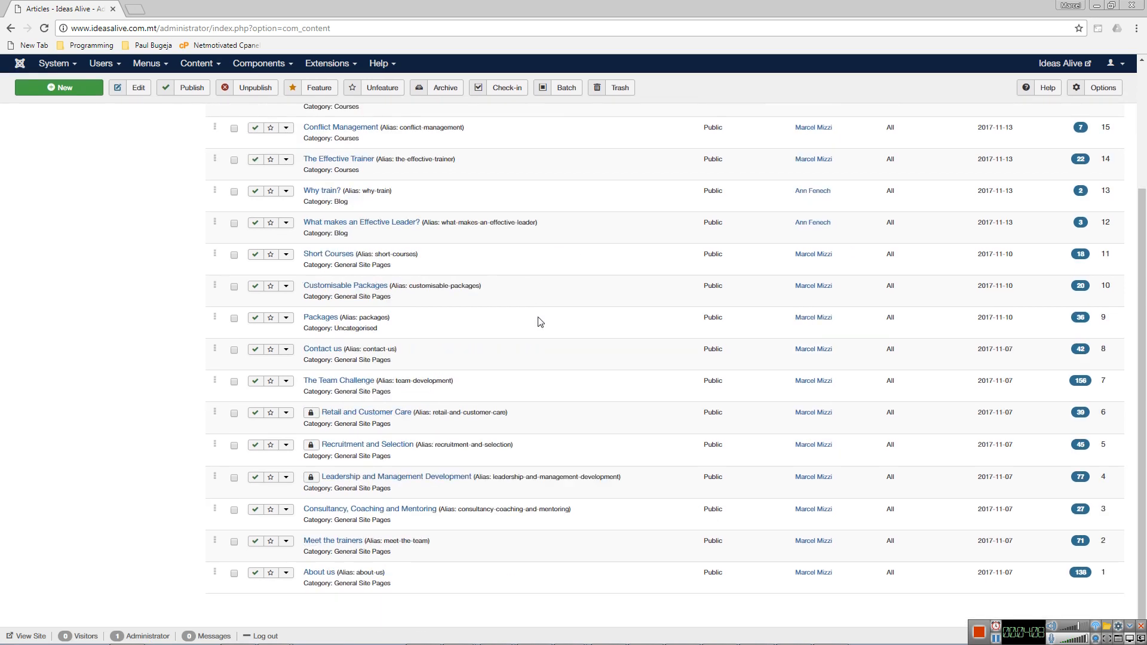
click(312, 416)
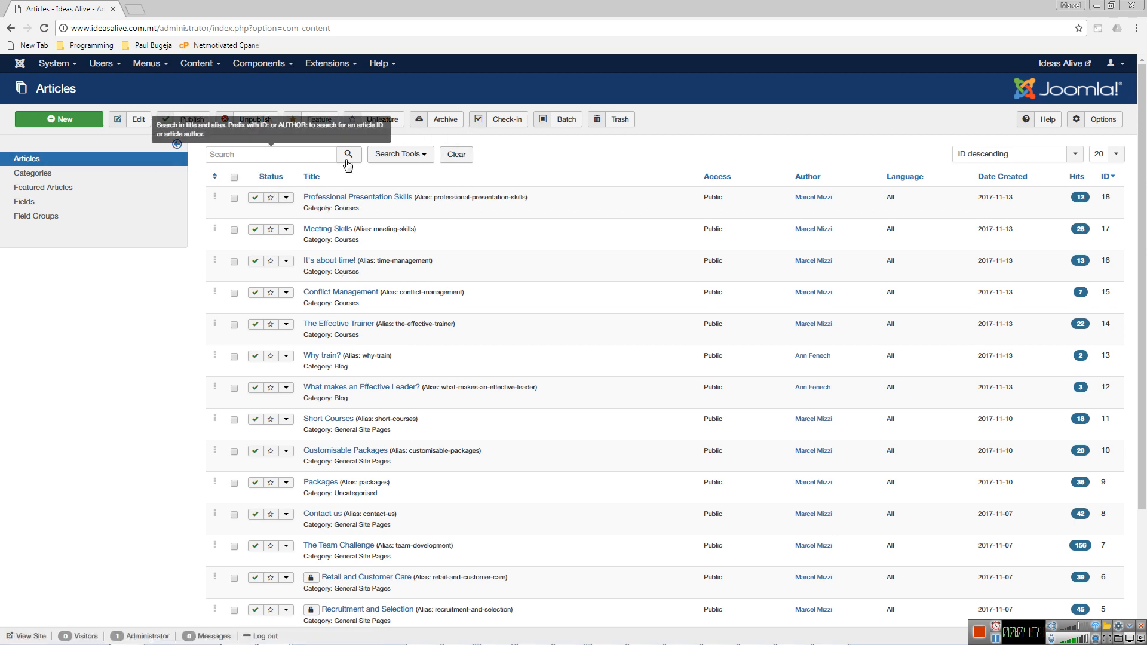
Step: Show the article list's filters and examine the choices for status, category and access
click(406, 155)
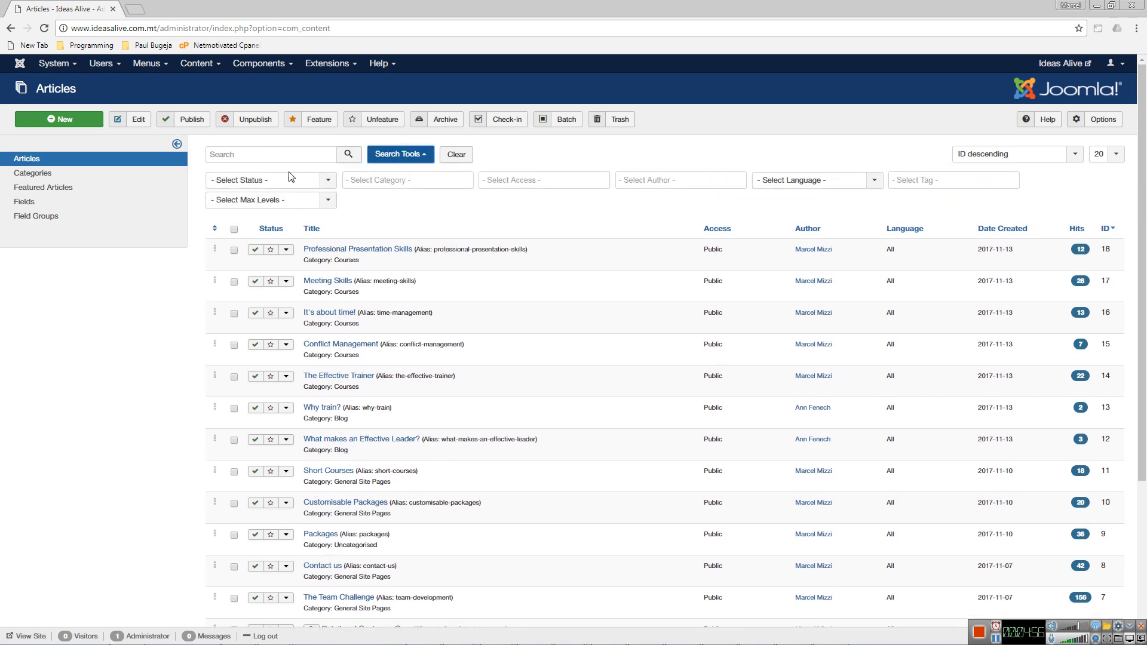
click(329, 181)
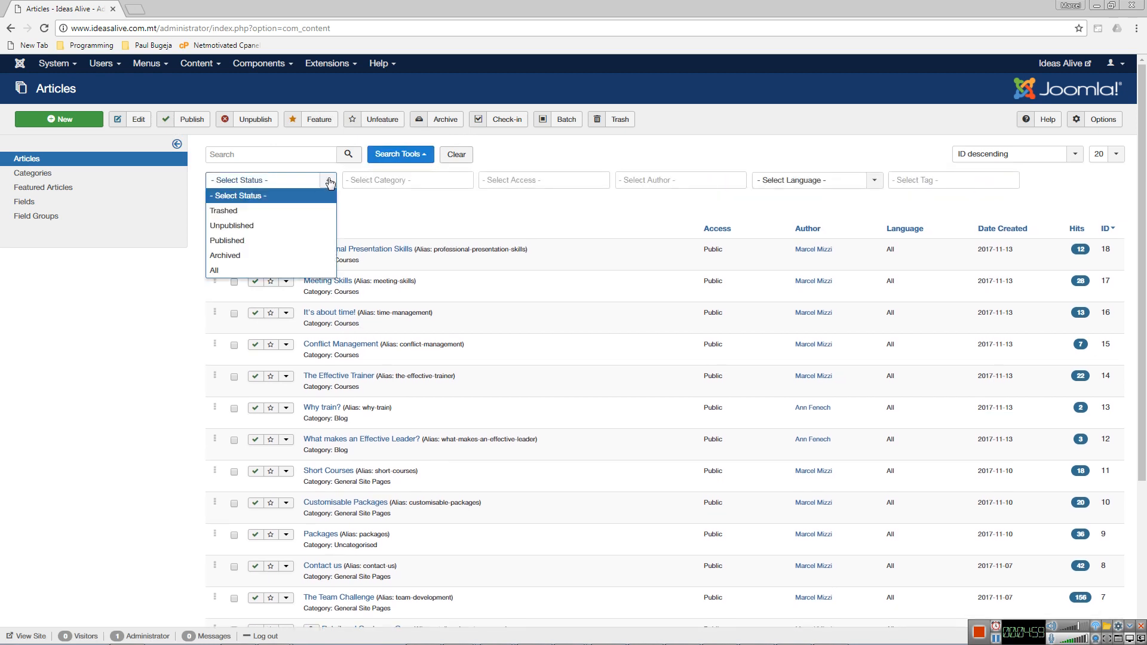
click(329, 182)
click(380, 179)
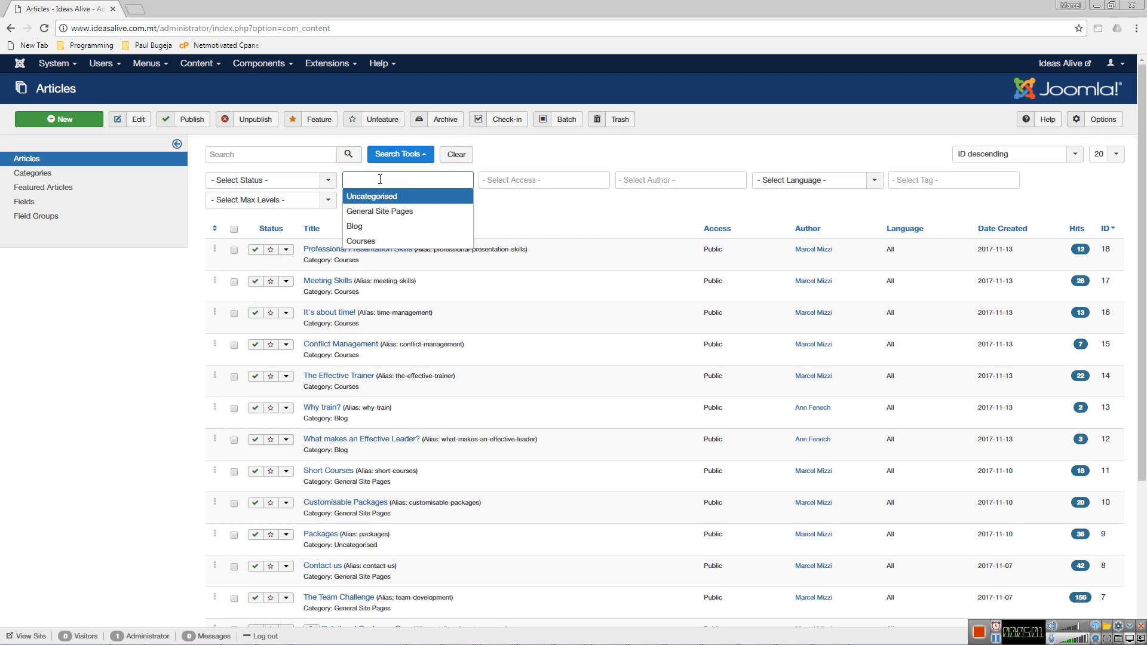
click(540, 175)
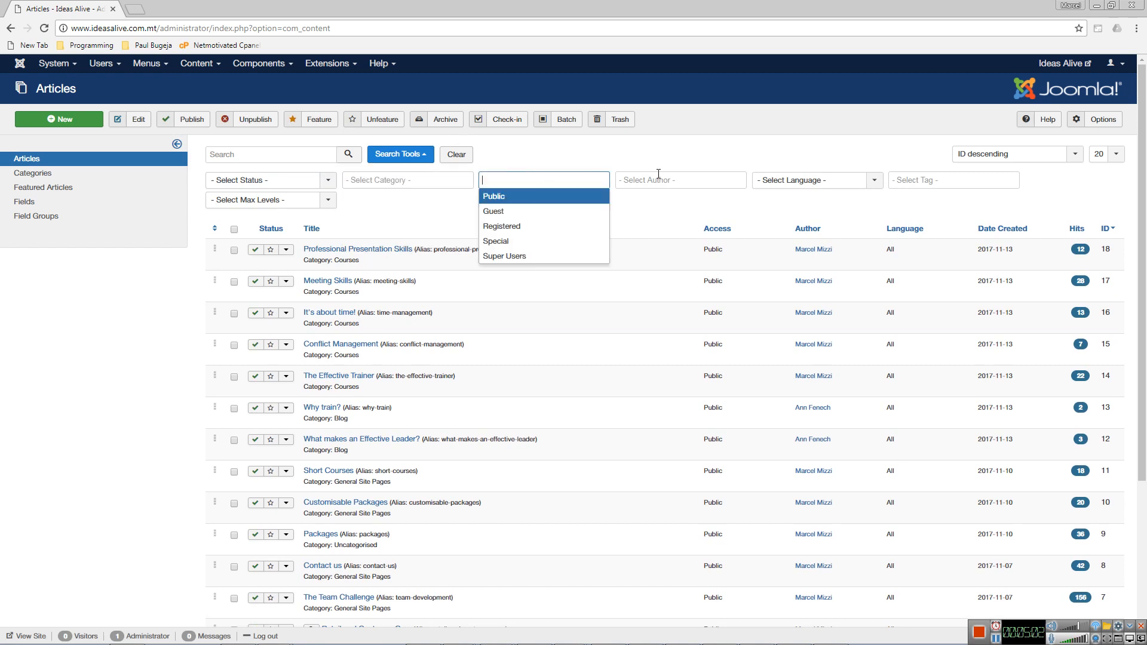
click(675, 217)
scroll(409, 328, down, 4)
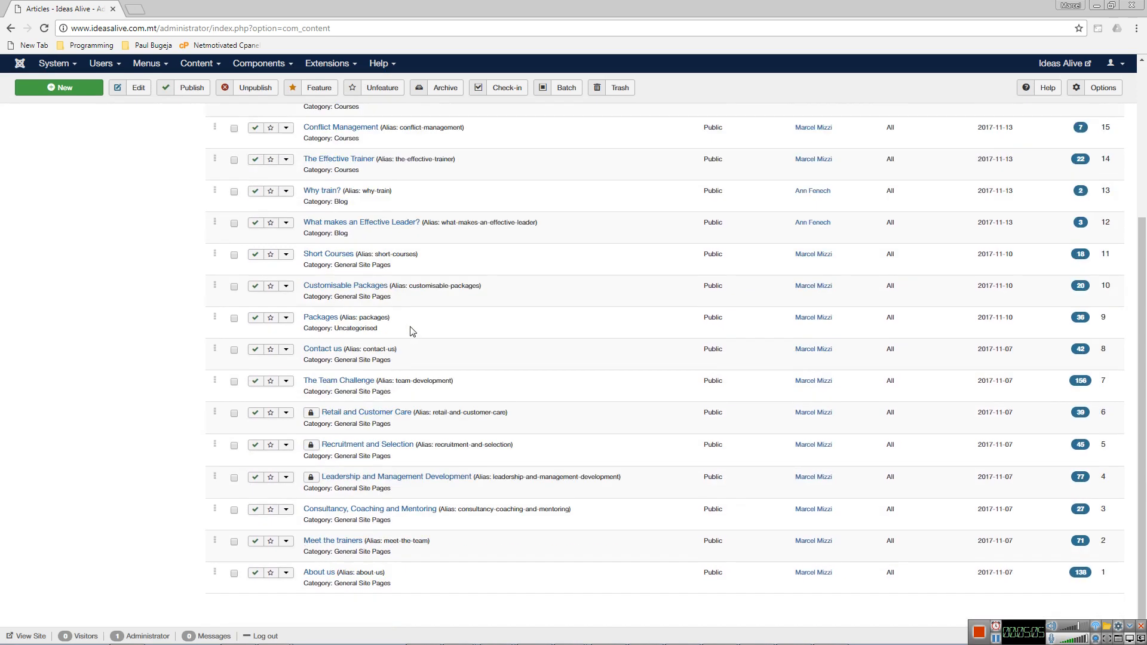
scroll(442, 436, up, 4)
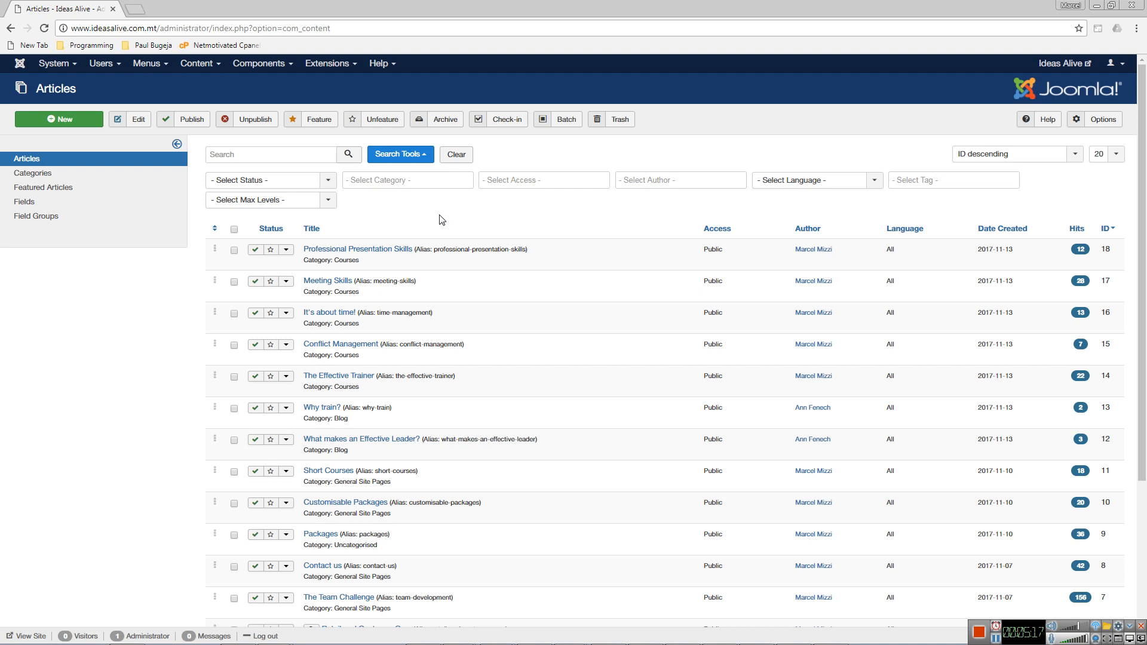
Step: Search the articles for "skill"
click(268, 154)
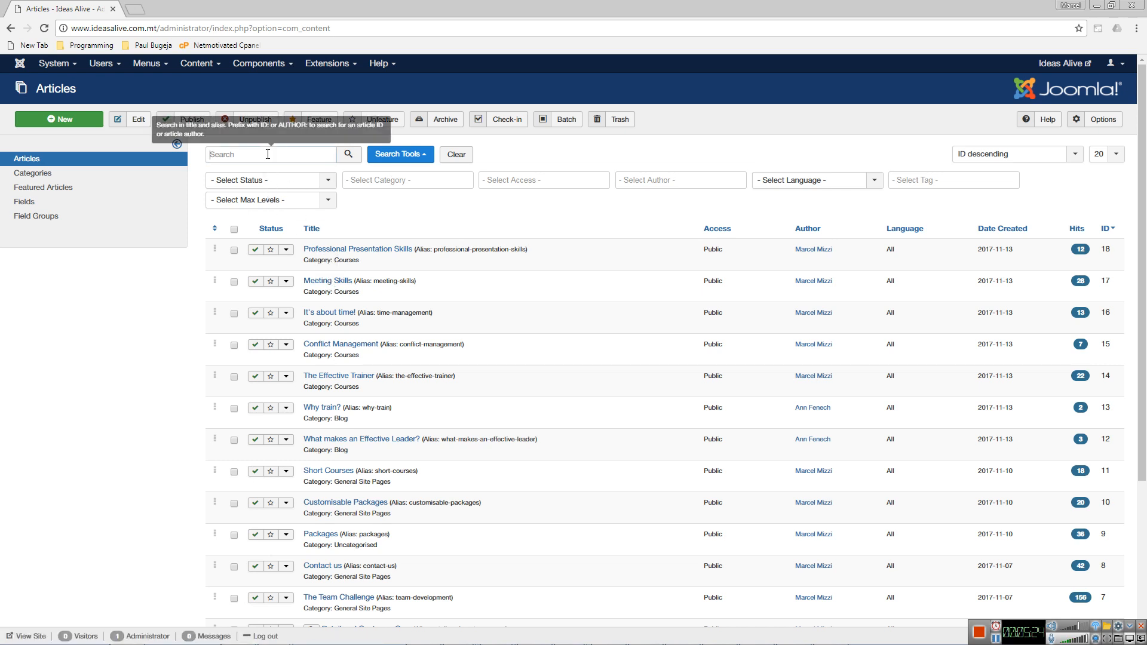
text(ski)
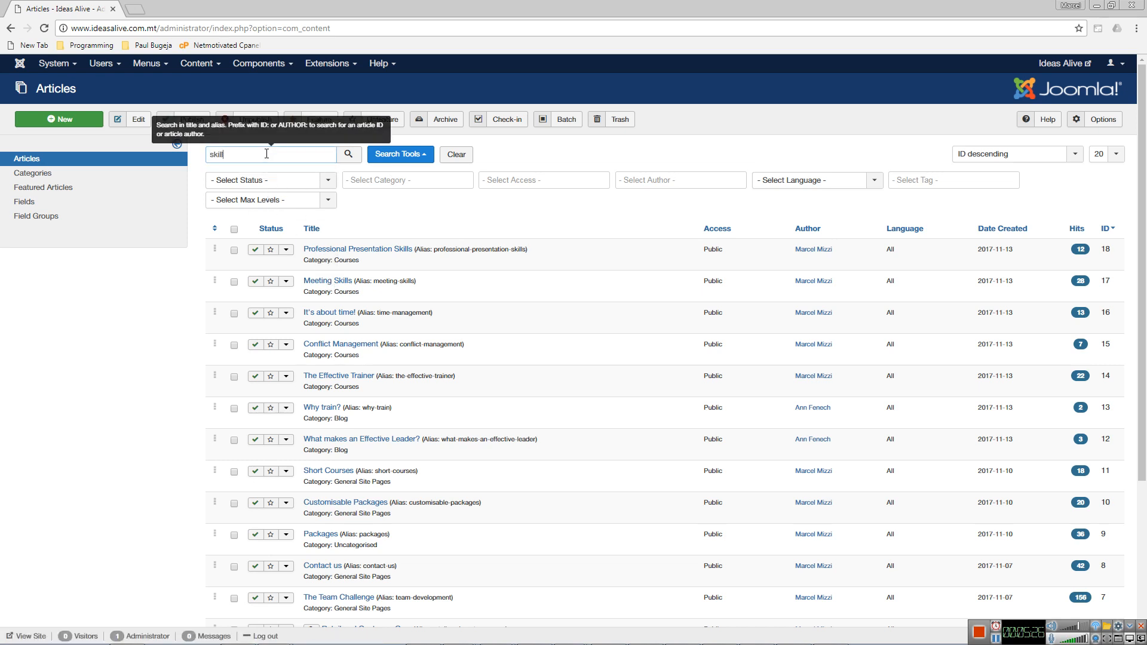
text(ll)
key(Return)
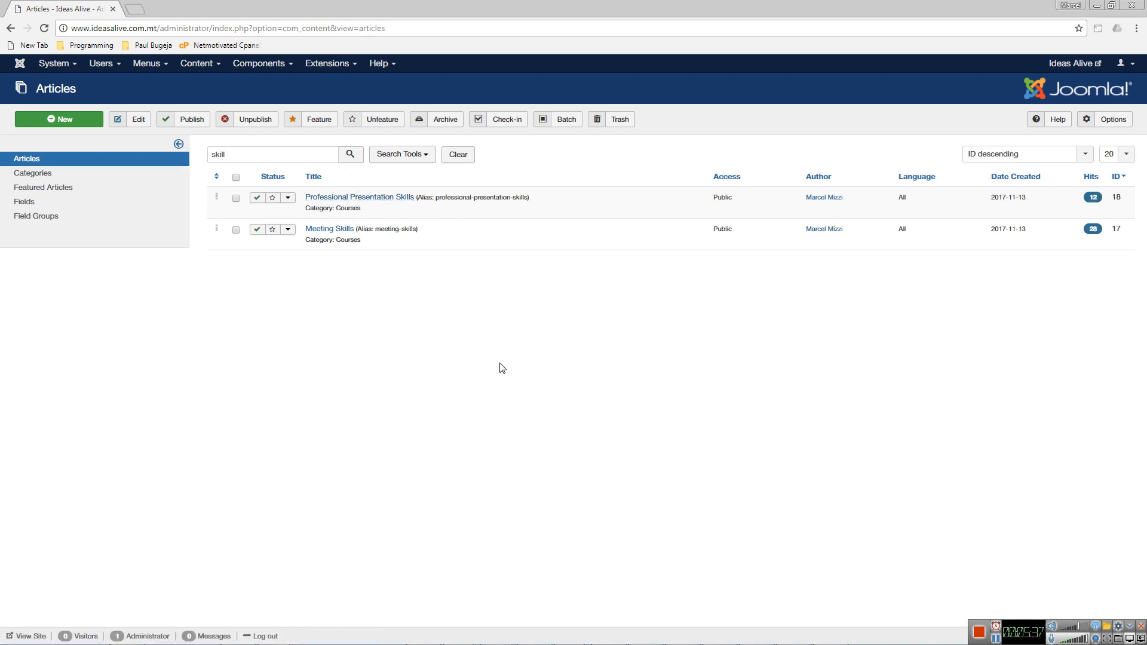
Step: Open the article "Professional Presentation Skills" for editing and look over its formatted text
click(340, 200)
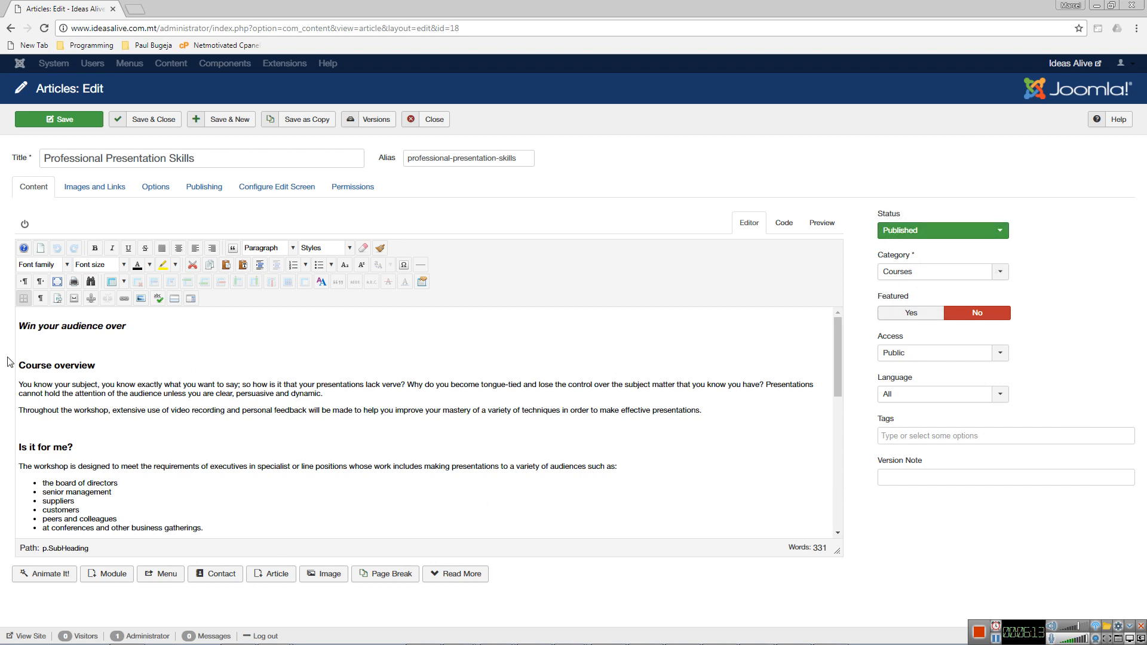
drag(49, 326, 358, 484)
click(371, 438)
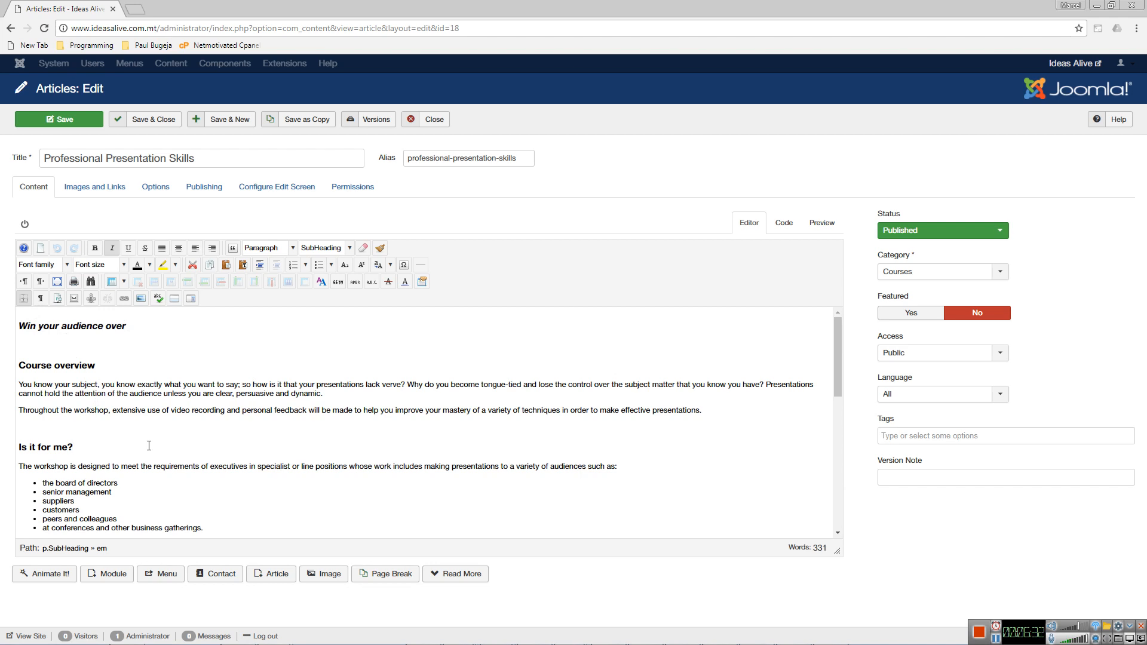
Step: View the article's HTML code and examine the opening SubHeading paragraph and the first bulleted list's tags
click(784, 222)
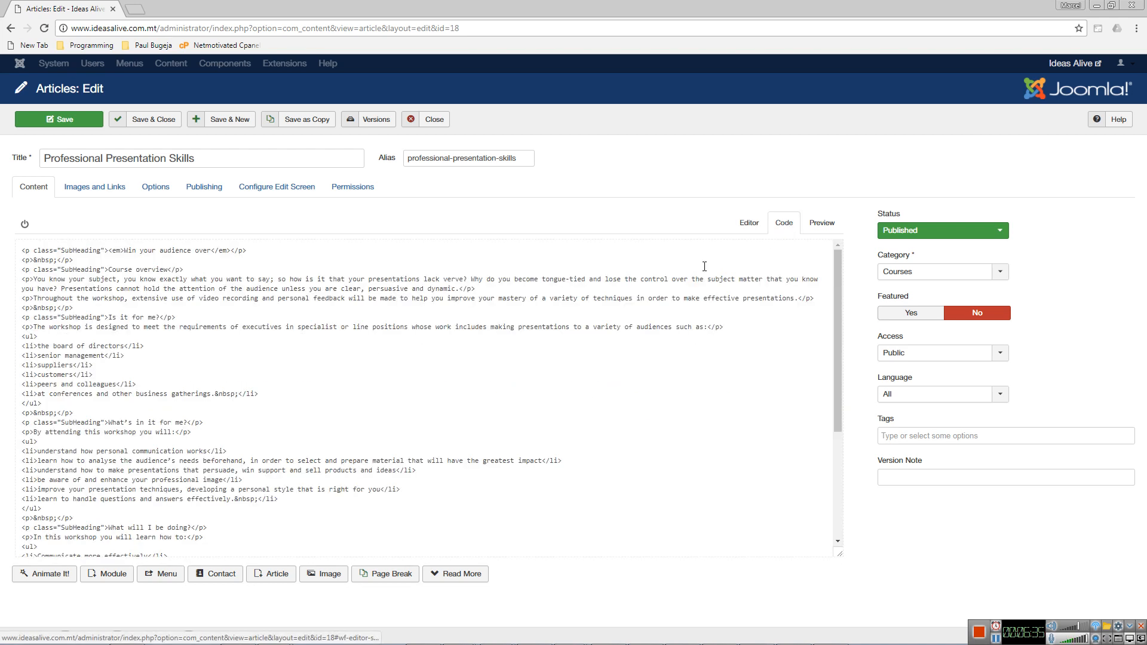
drag(22, 251, 61, 250)
click(43, 263)
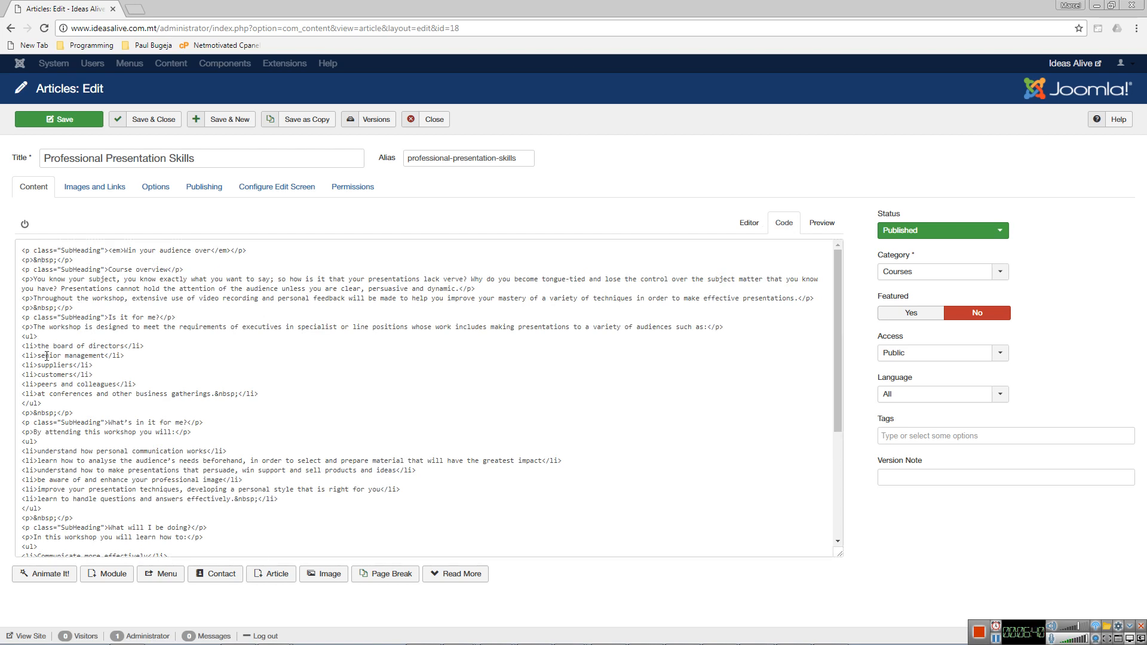
drag(22, 346, 146, 394)
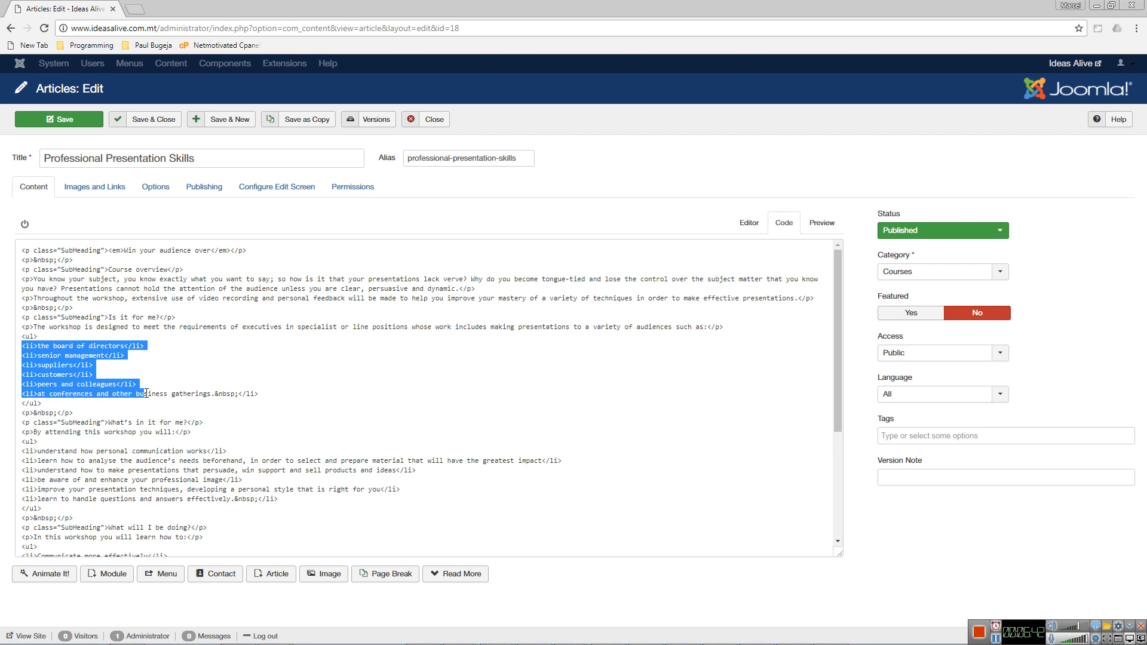
click(124, 326)
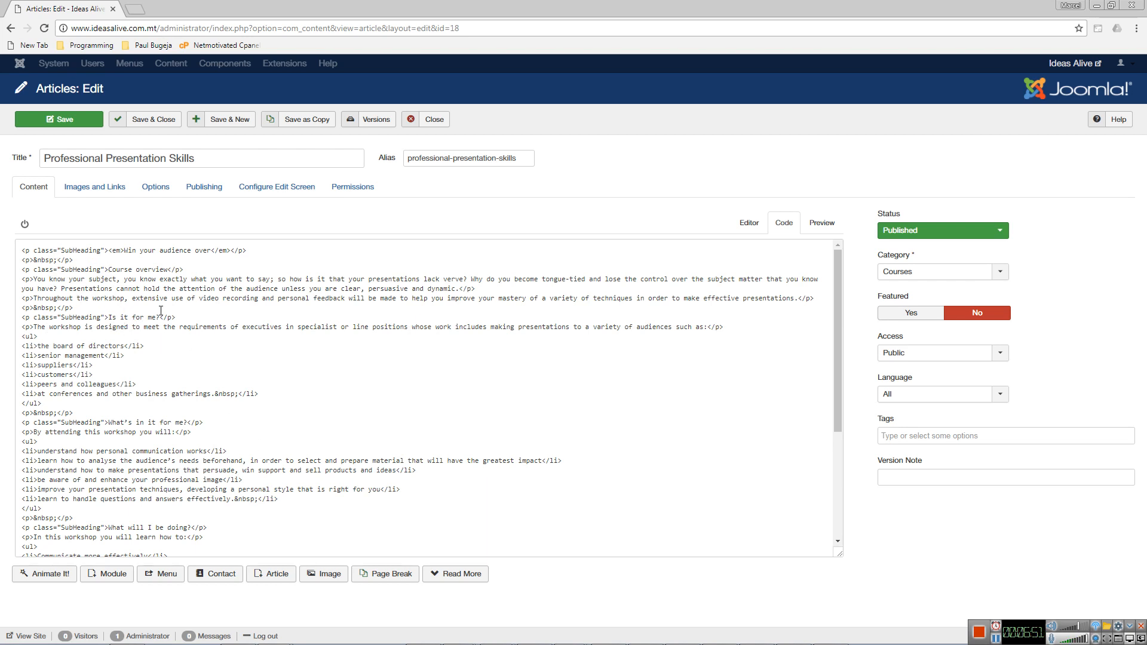
Step: Switch the article back to the visual editor and review its opening headings and paragraphs
click(750, 223)
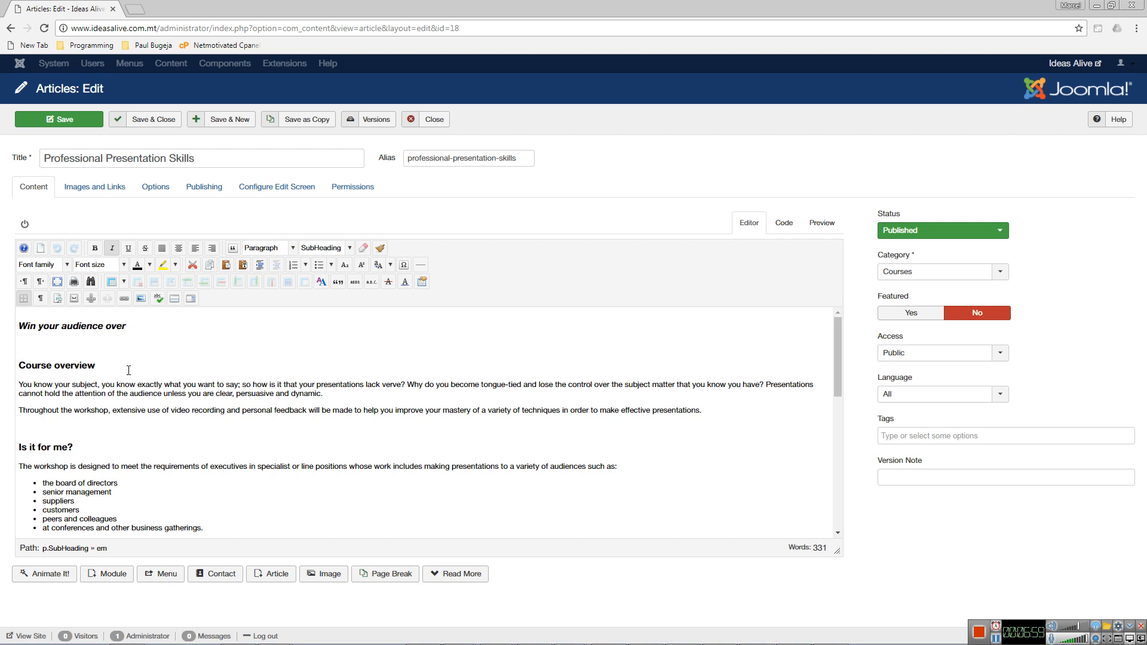
drag(21, 327, 325, 473)
click(78, 354)
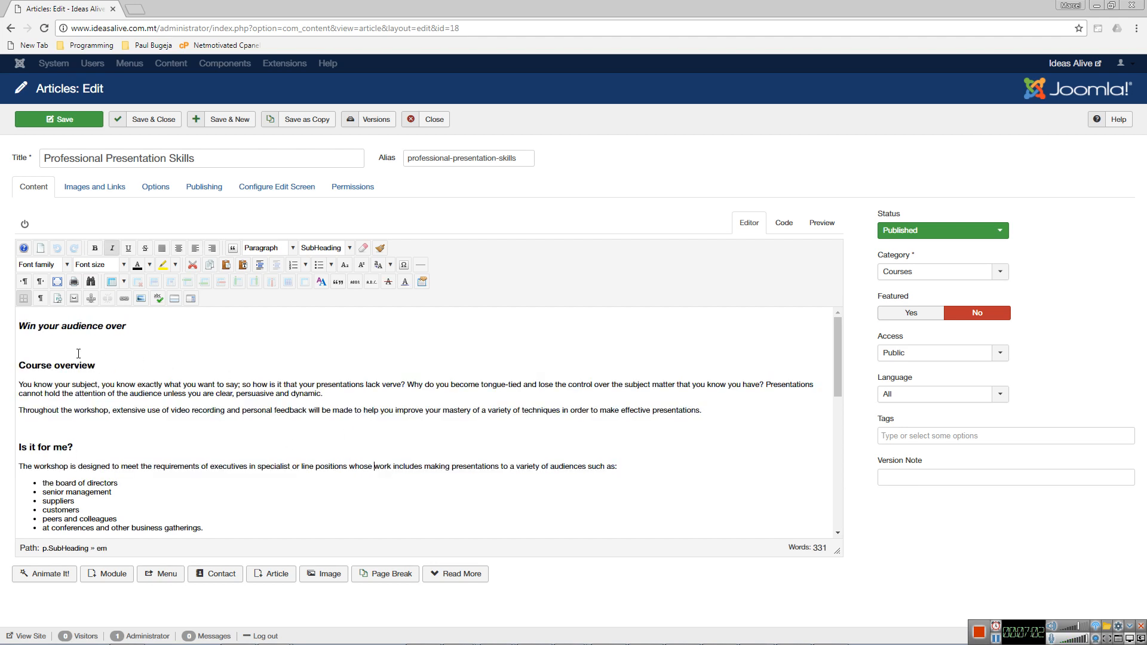
Step: Open the Paste As Plain Text dialog from the start of the article to view it, and cancel without inserting
click(19, 321)
click(243, 266)
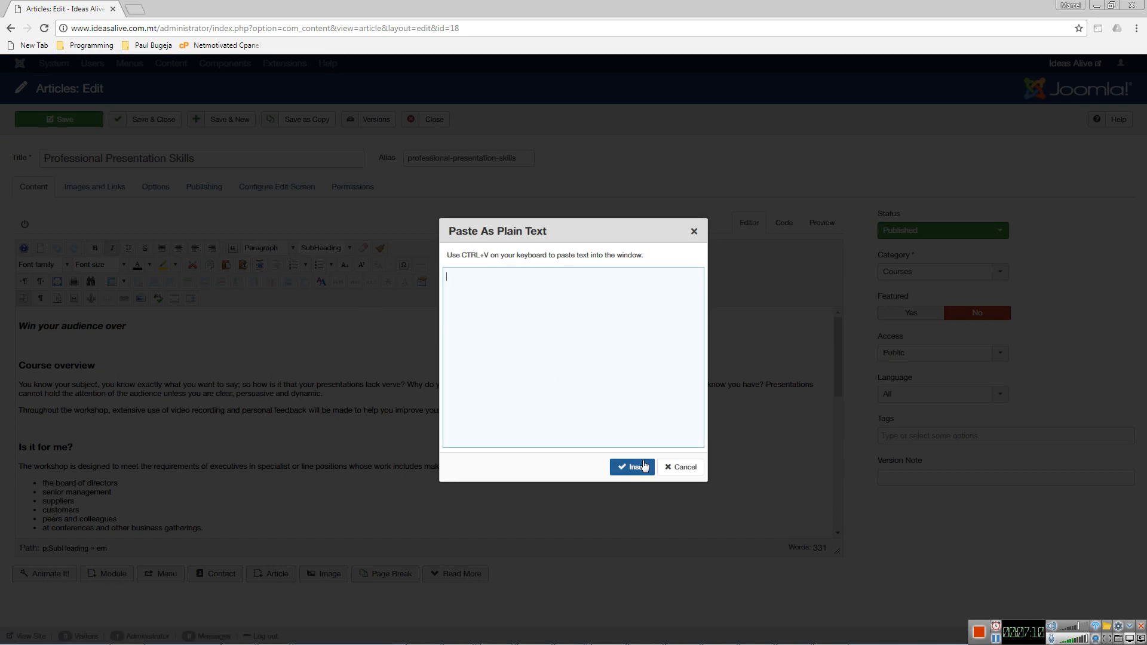
click(669, 472)
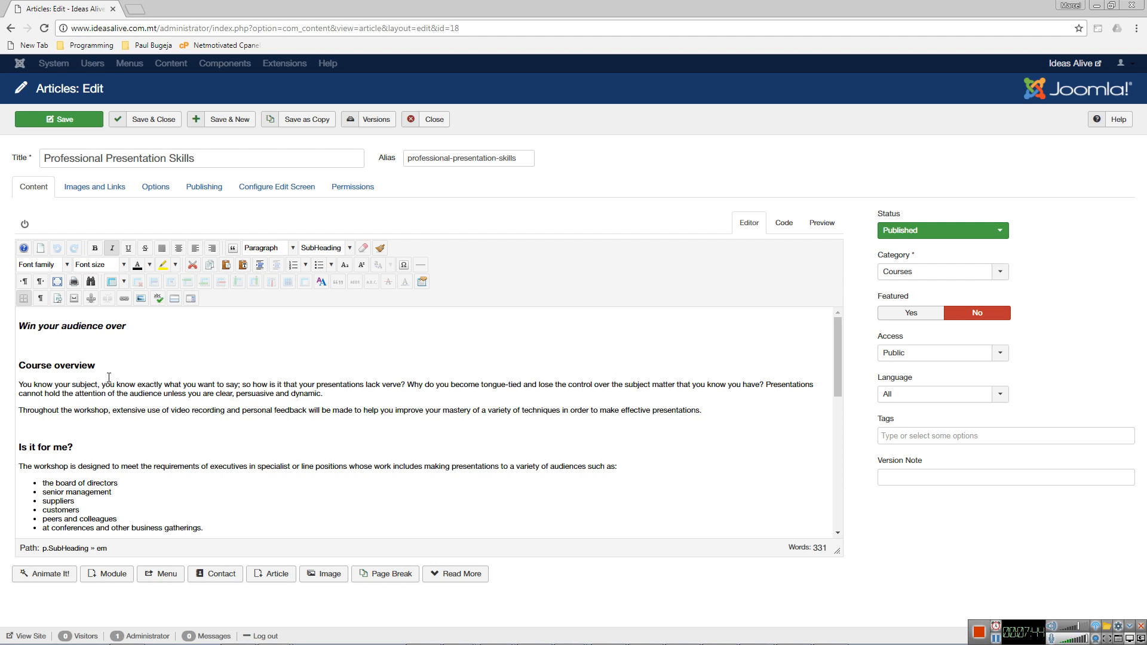
Step: View the list of text styles available for the body paragraphs under "Course overview"
click(189, 412)
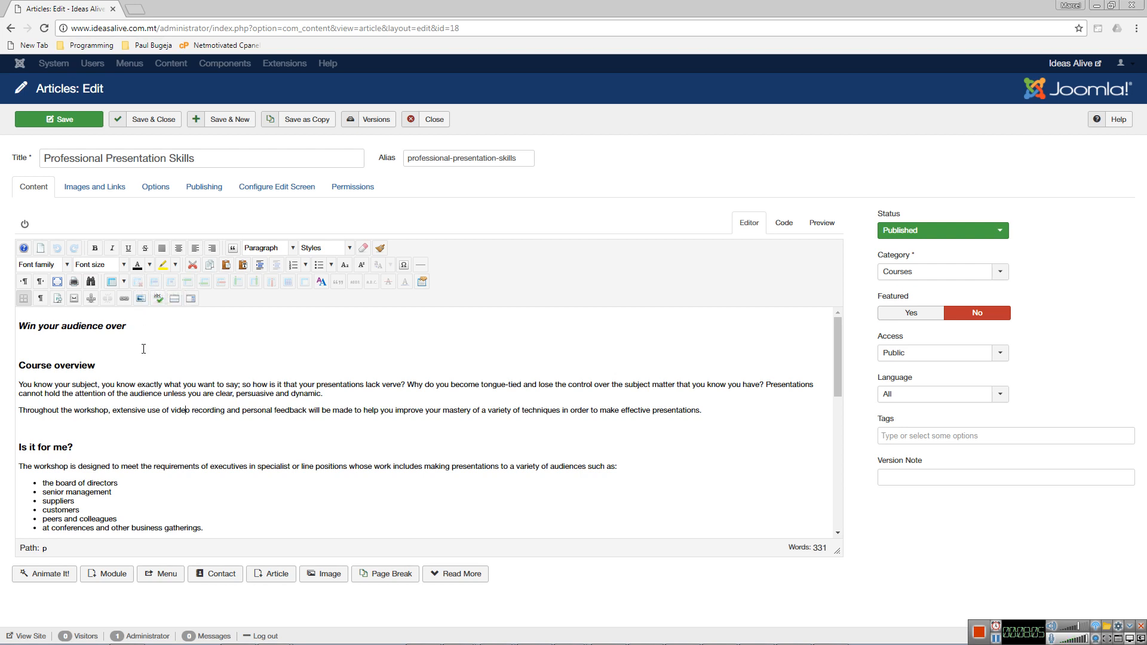
click(330, 250)
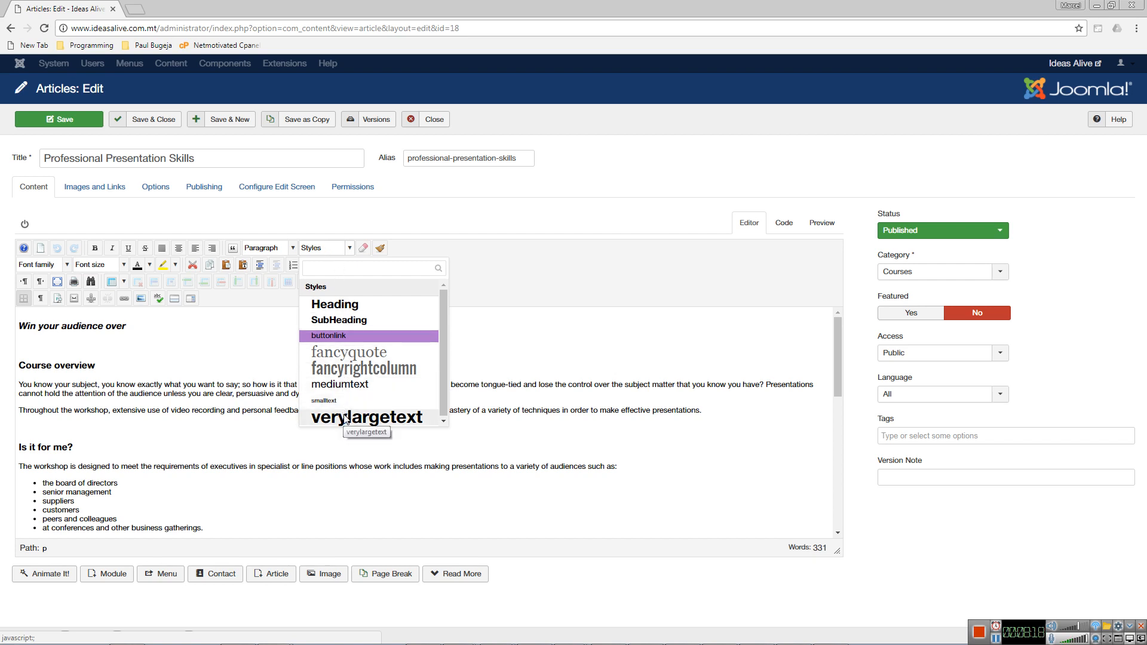
click(230, 385)
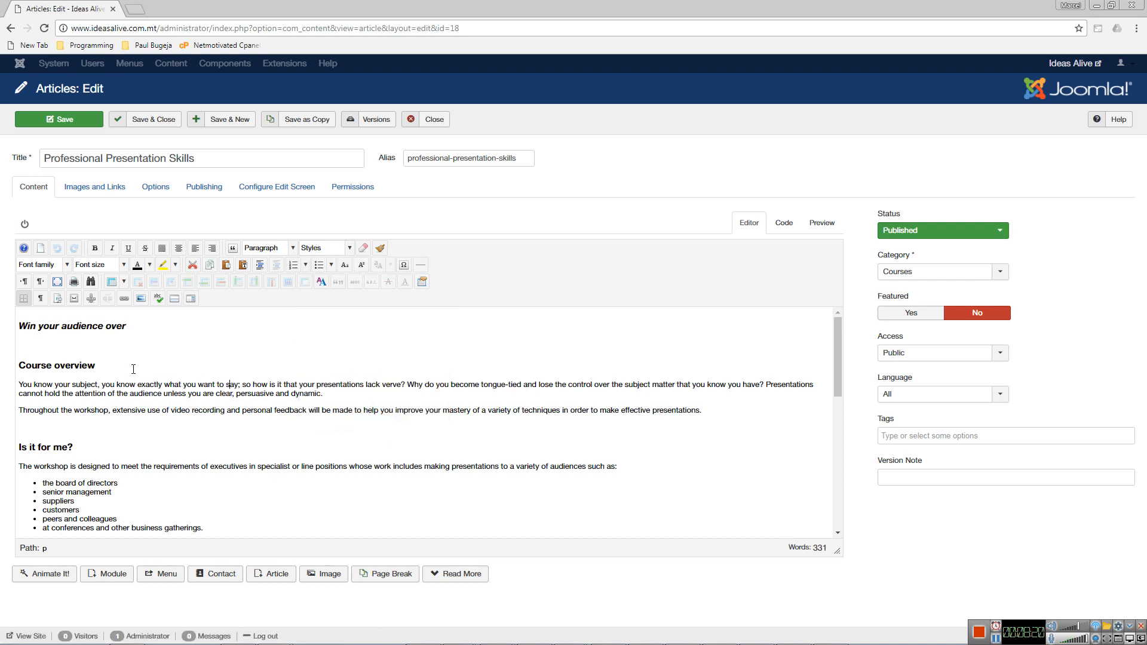
Step: Try the Heading style on the "Course overview" line and set it back to SubHeading
drag(133, 369, 5, 368)
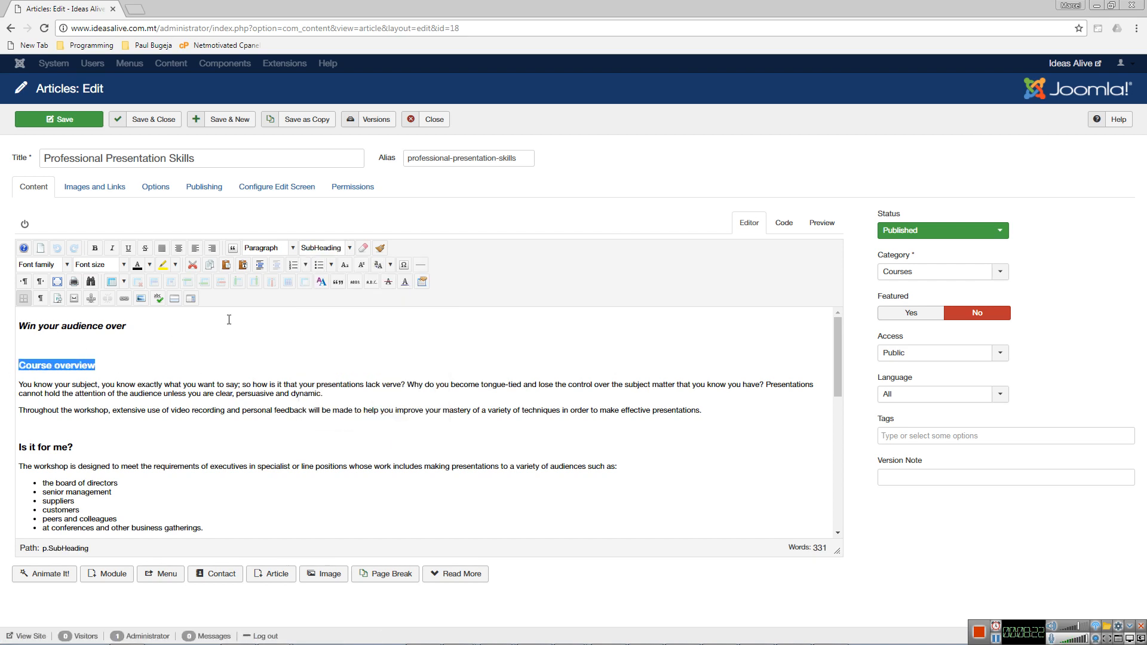
click(350, 249)
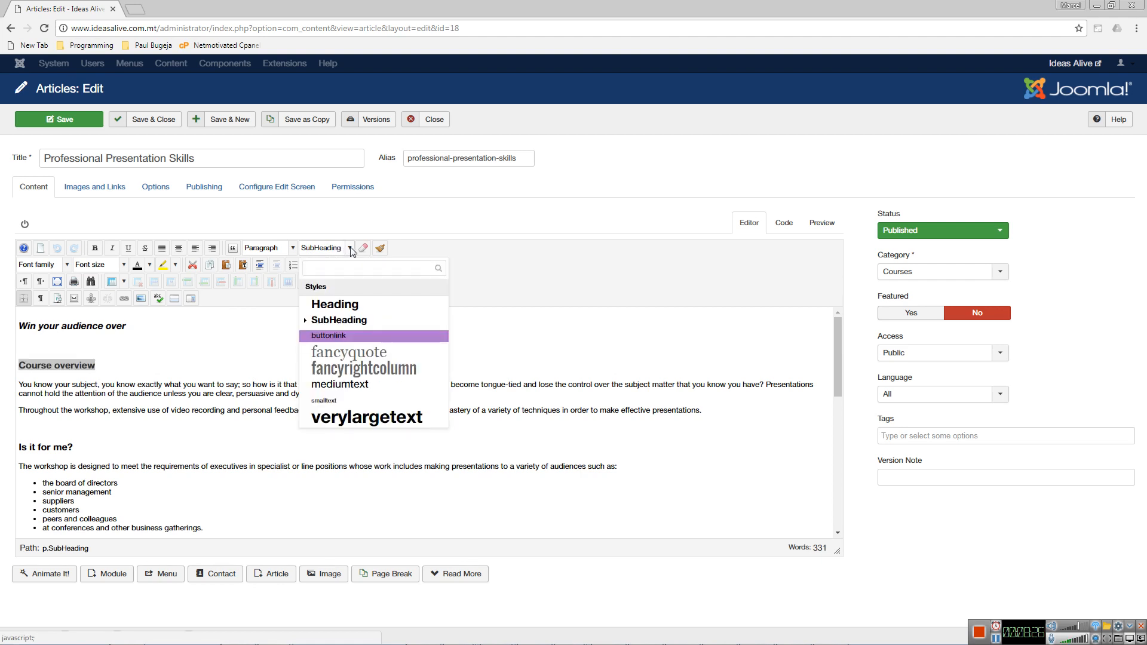
click(345, 305)
click(331, 322)
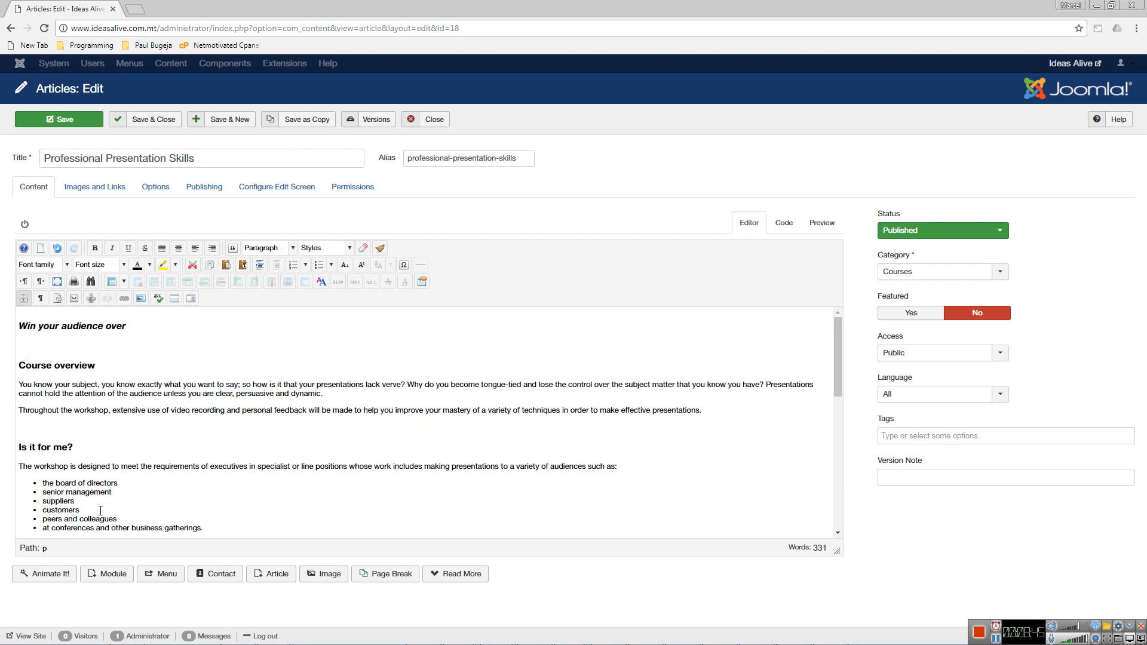
Step: Add a bulleted list with the items "fdasdasdasd", "dsasdsad" and "asdasd" on the empty line below "Win your audience over"
scroll(102, 510, down, 1)
drag(42, 423, 85, 450)
click(86, 450)
scroll(104, 445, up, 1)
click(52, 352)
text(fdasdasdasd)
click(319, 265)
key(Return)
text(dsasdsad)
key(Return)
text(asdasd)
key(Return)
key(Return)
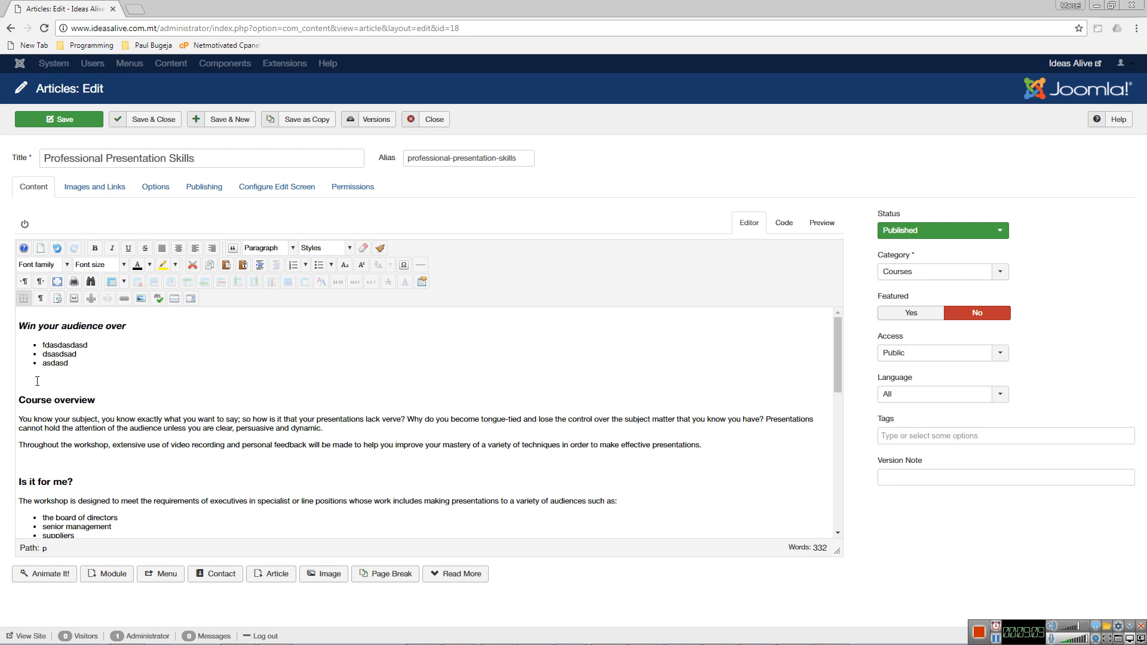
Step: Replace the test bulleted list with two plain paragraphs reading "kjhksdjfh" and "sdfsdf"
drag(30, 378, 1, 339)
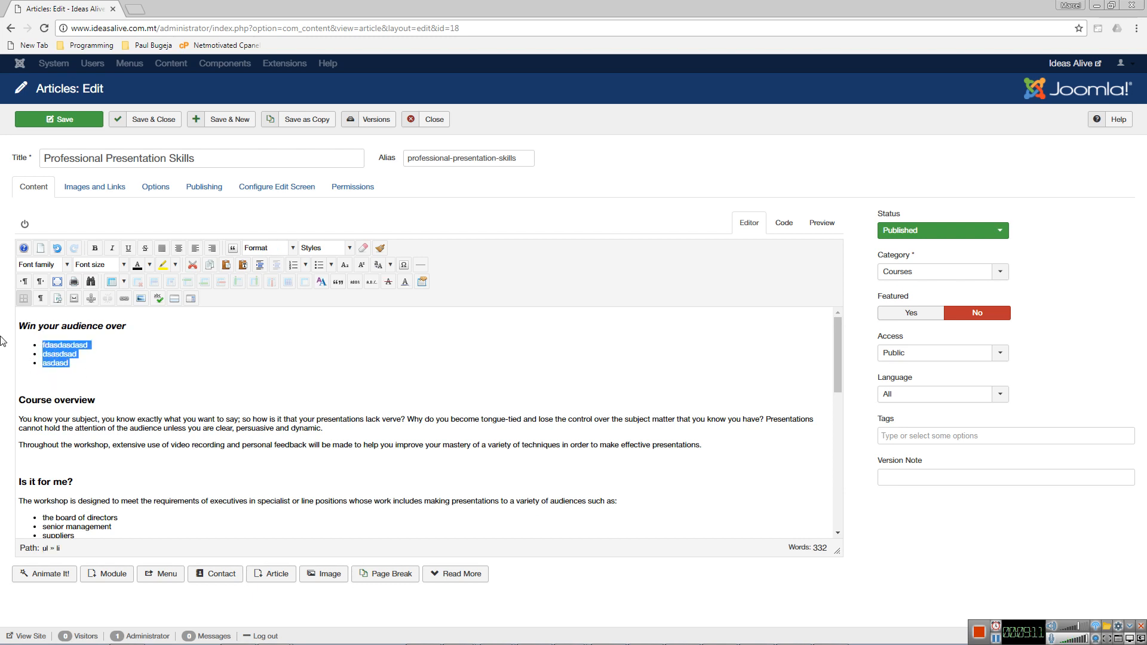
key(BackSpace)
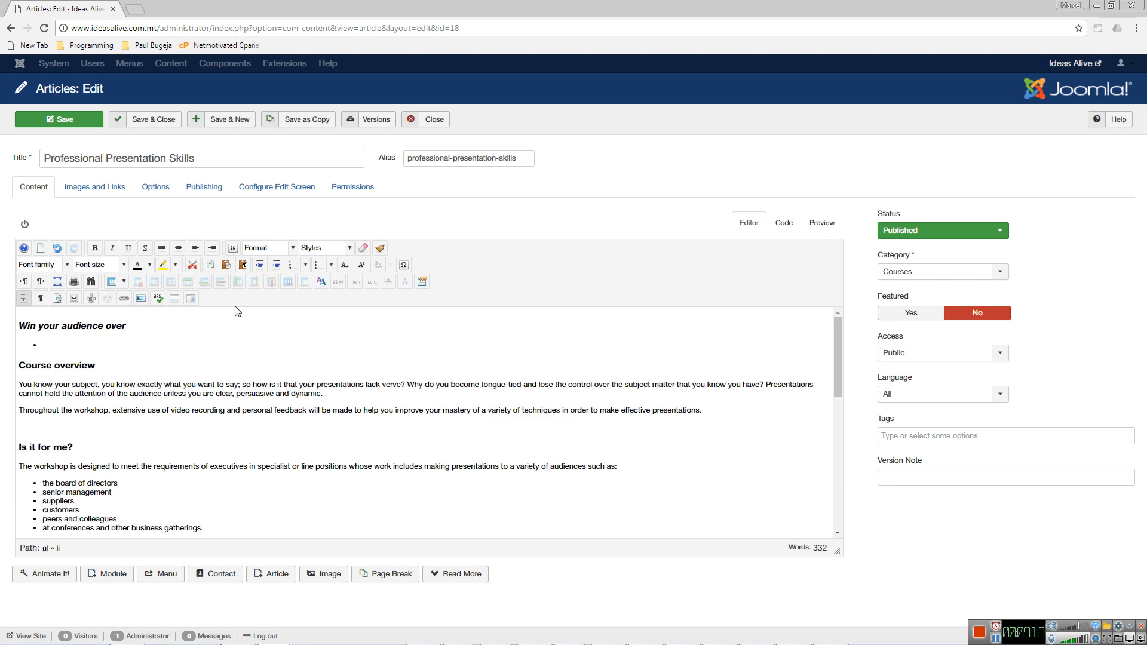
click(318, 265)
text(kjhksdjfh)
key(Return)
text(sdfsdf)
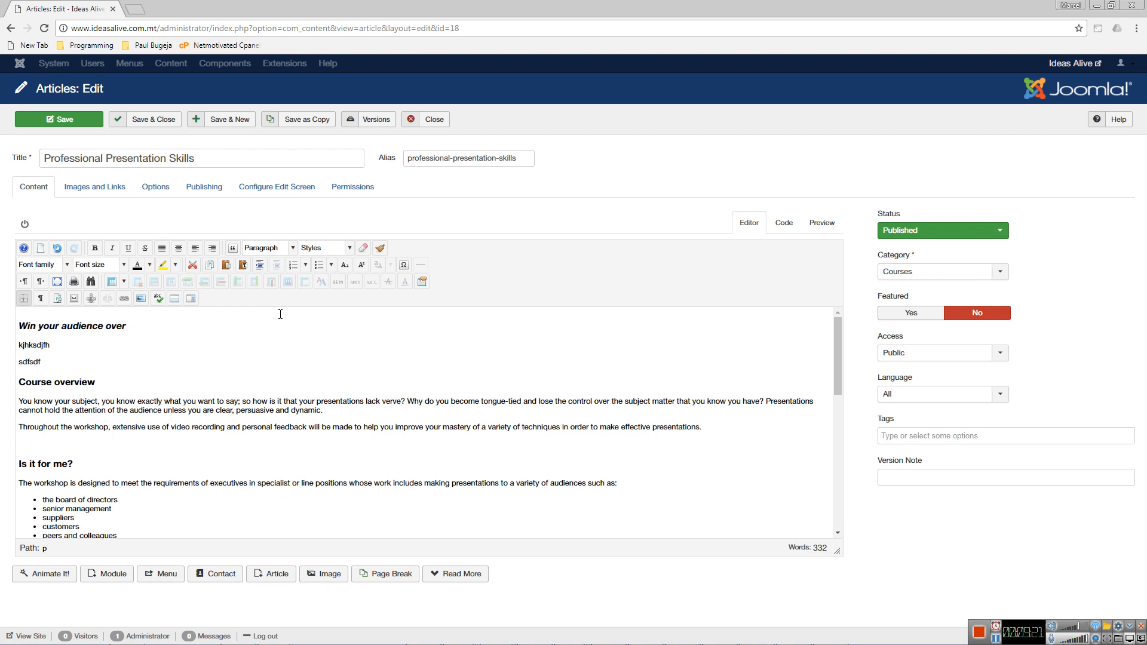
key(Return)
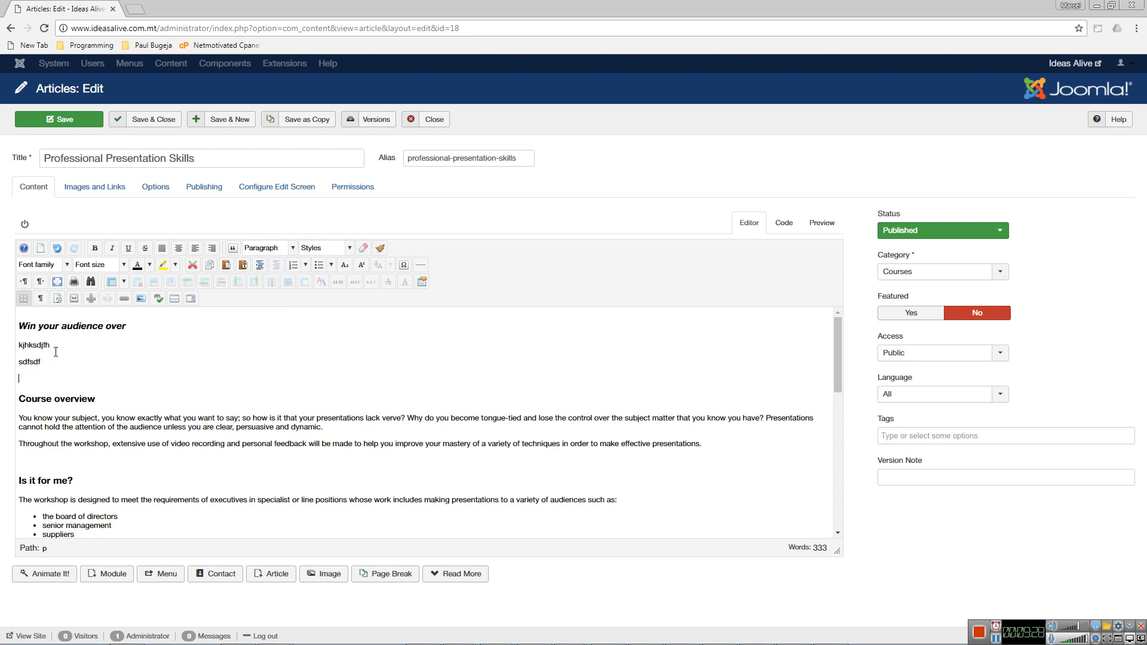
Step: Replace the two test paragraphs with one paragraph of three line-broken lines: "asdlkjsah lkdsajh", "sdajklhkjsdf" and "ksdjksdjfh"
drag(17, 378, 2, 348)
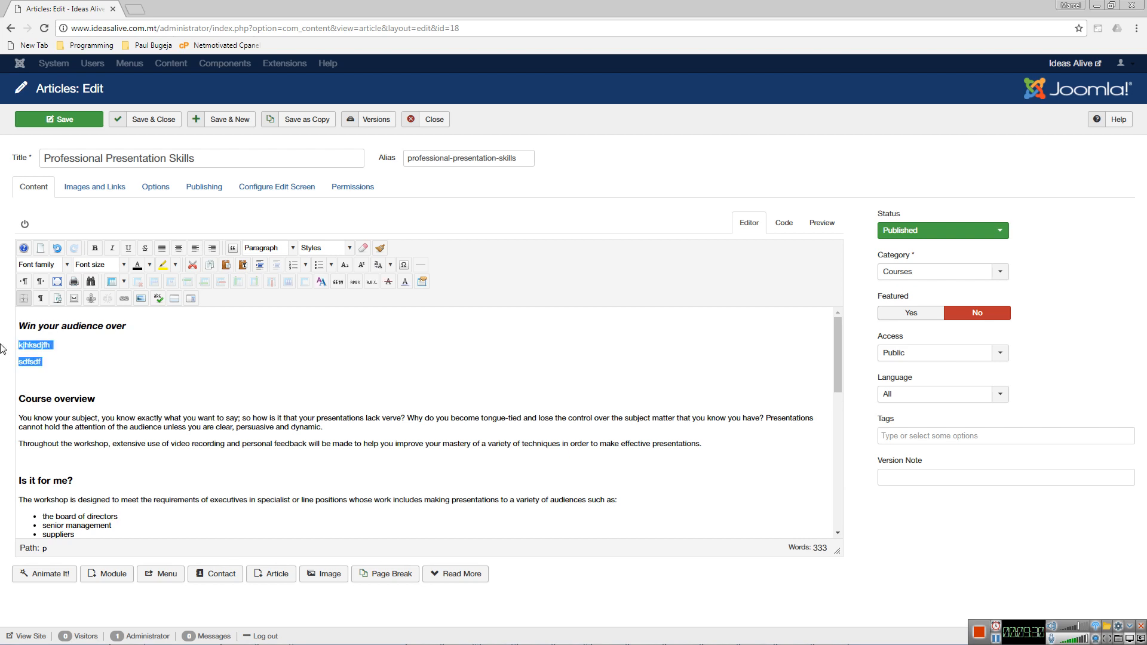
text(asdlkjsah lkdsajh)
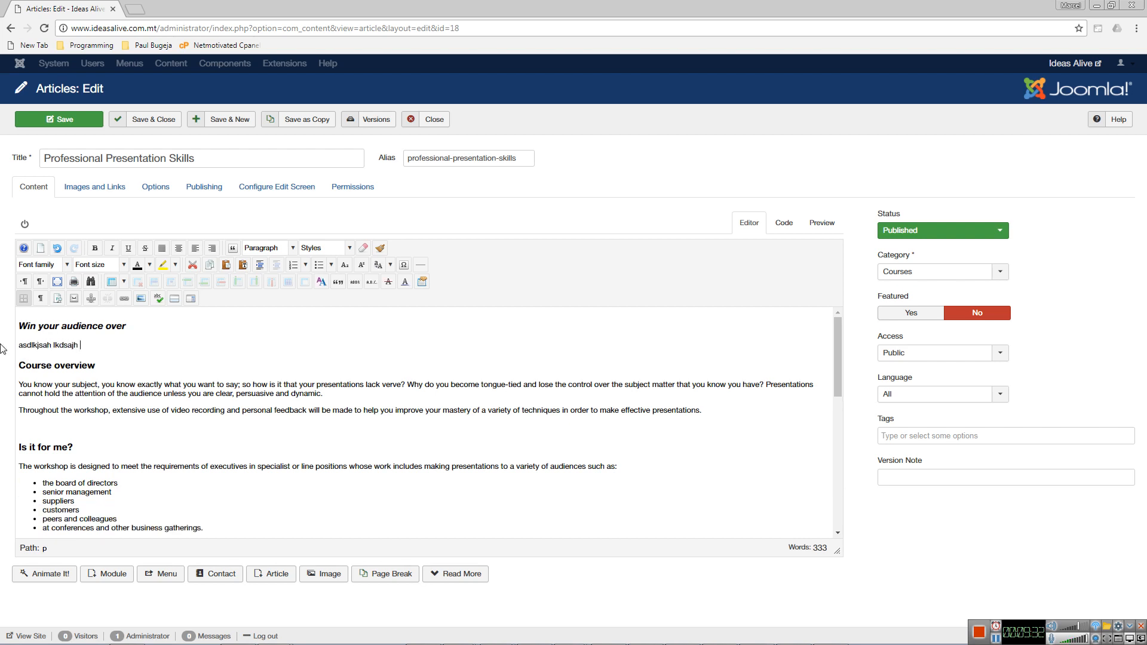
key(Return)
text(sdajklhkjsdf)
key(Return)
text(ksdjksdjfh)
Step: Delete the three test lines and leave one empty line between "Win your audience over" and "Course overview"
key(shift+Home)
key(shift+Up)
key(shift+Up)
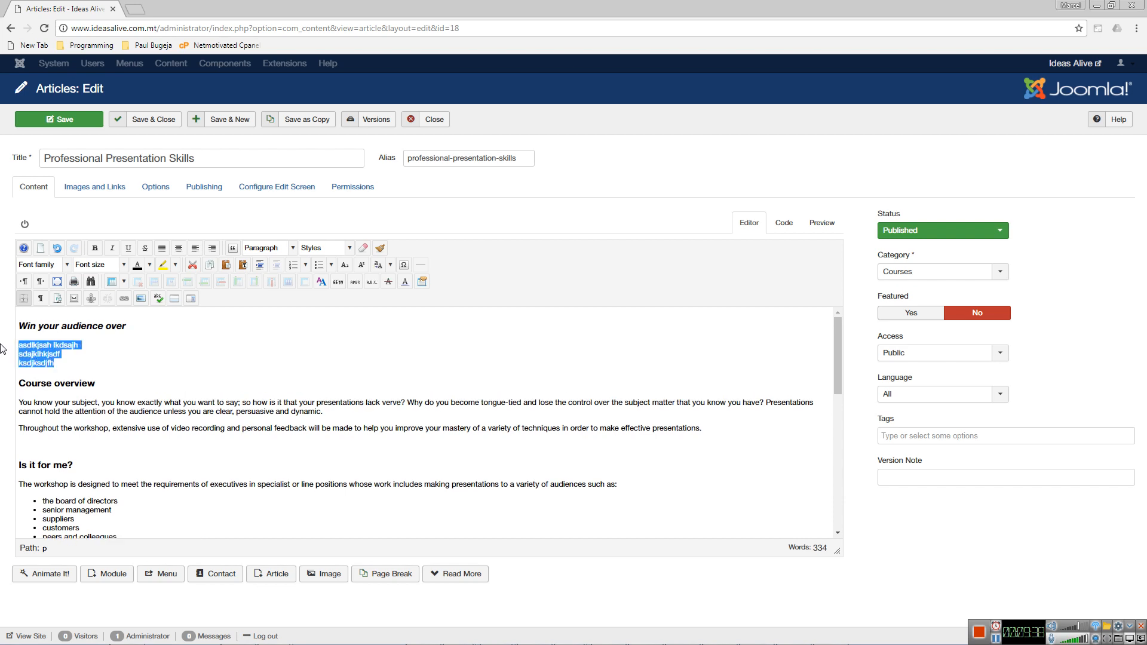
key(BackSpace)
key(BackSpace)
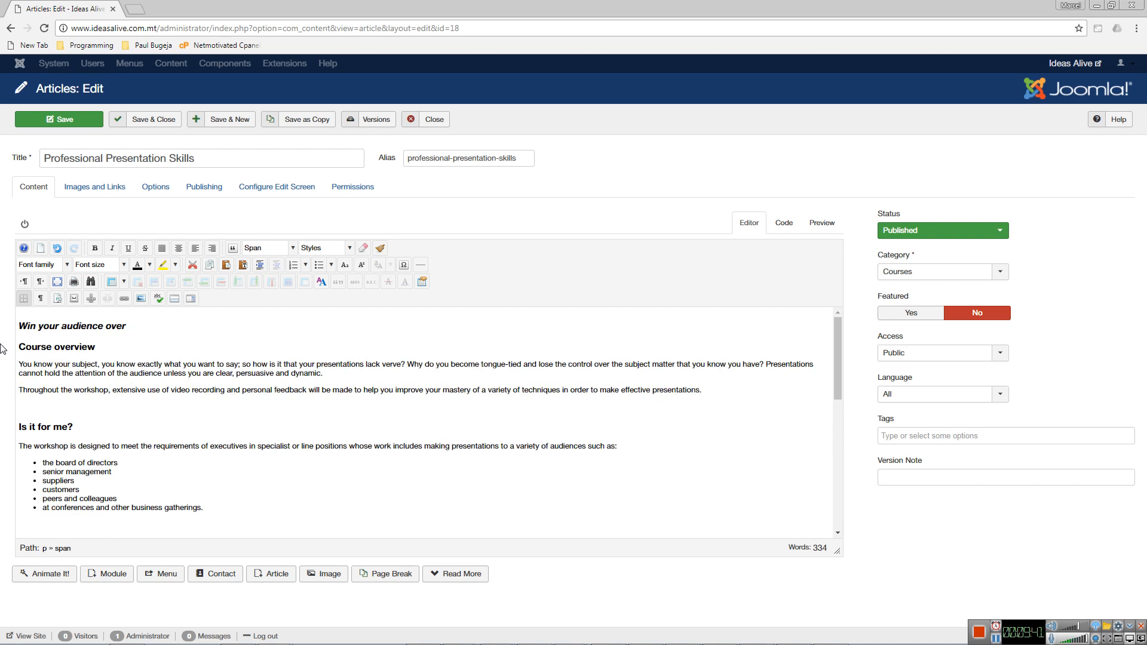
key(Return)
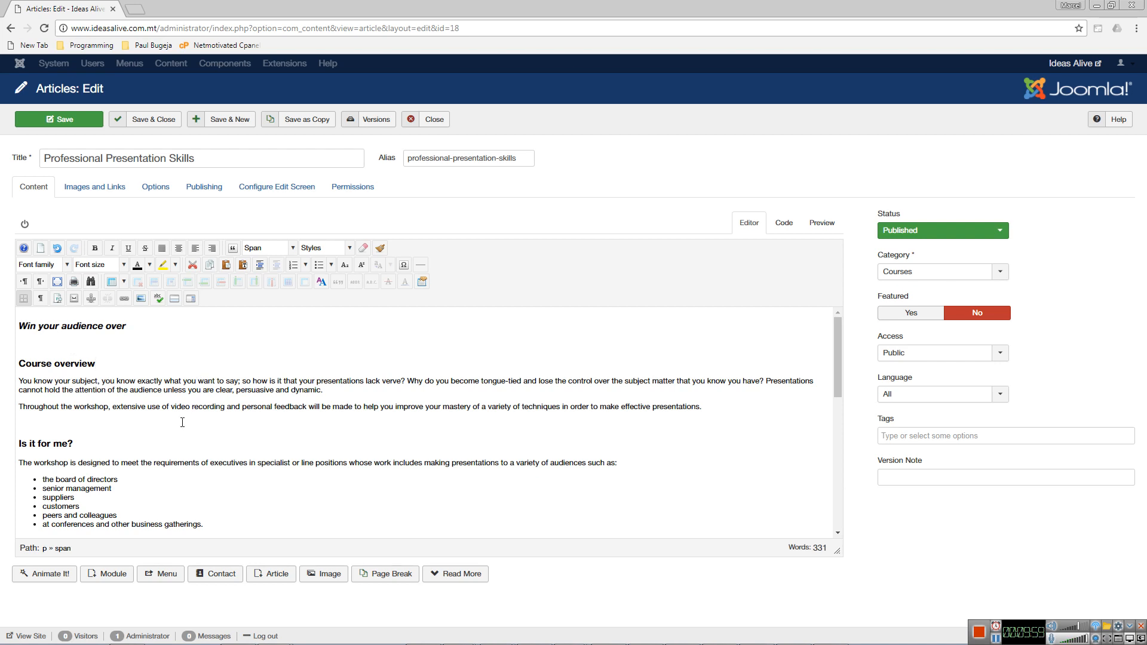
Step: Add the paragraph "Contact us here" followed by an empty line above the "Is it for me?" heading
click(93, 422)
text(Contact us here)
key(Return)
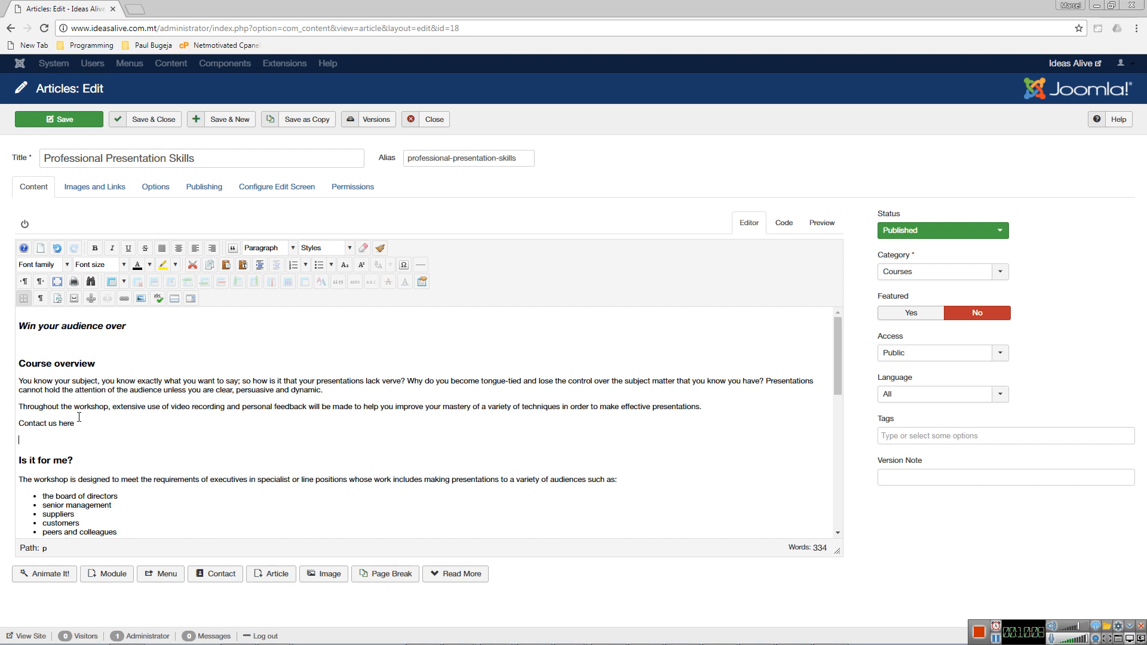
Step: Start a link on the word "here" and choose the Main Menu's "Contact us / contact-us" item as its destination
drag(79, 423, 65, 426)
click(124, 299)
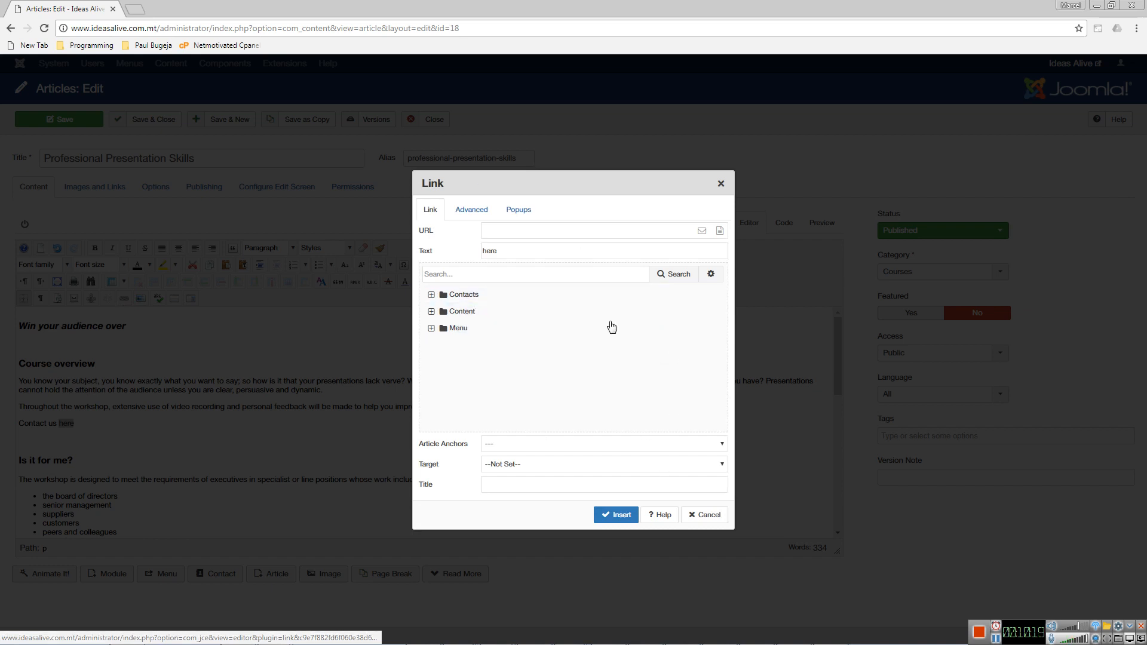
click(529, 229)
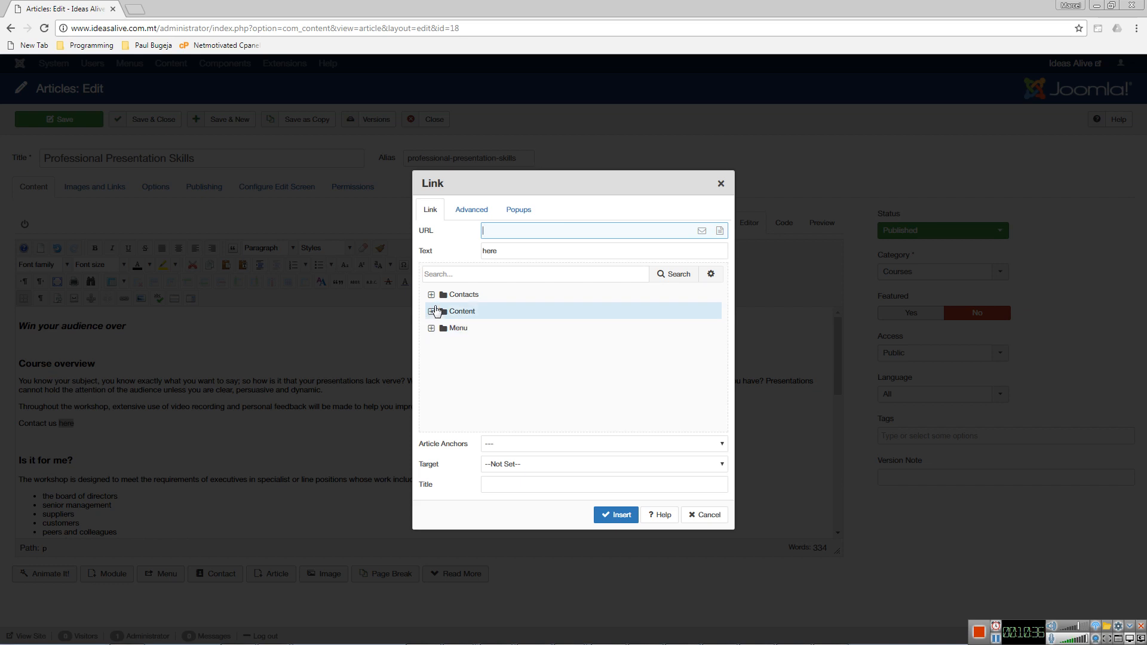
click(432, 312)
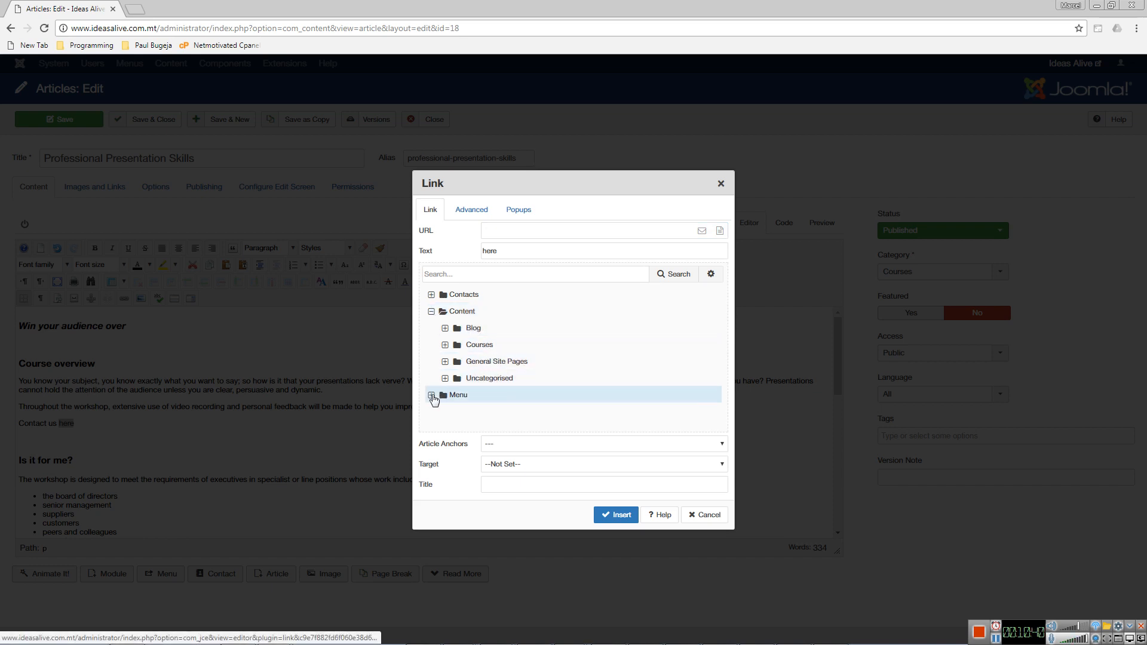
click(432, 395)
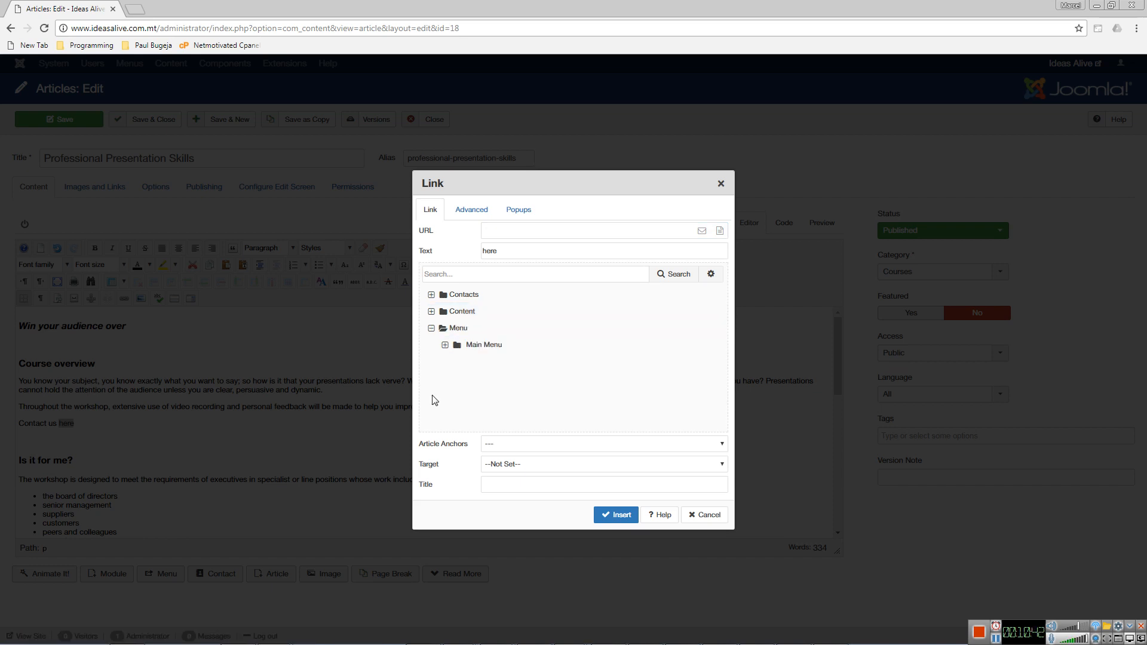
click(445, 345)
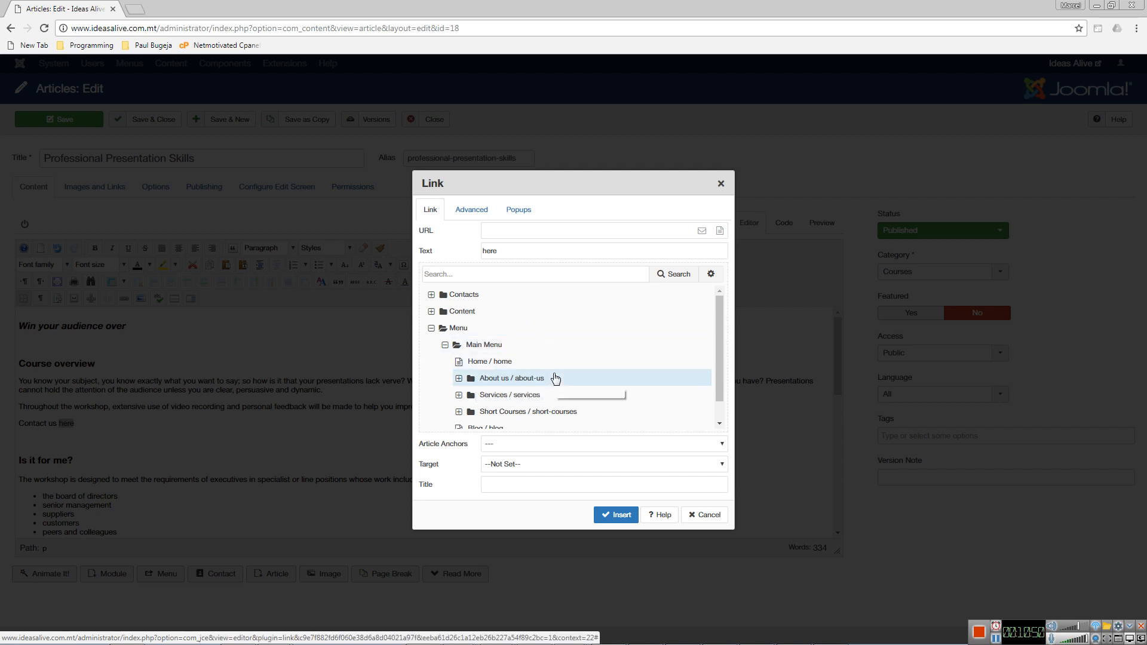
scroll(720, 411, down, 1)
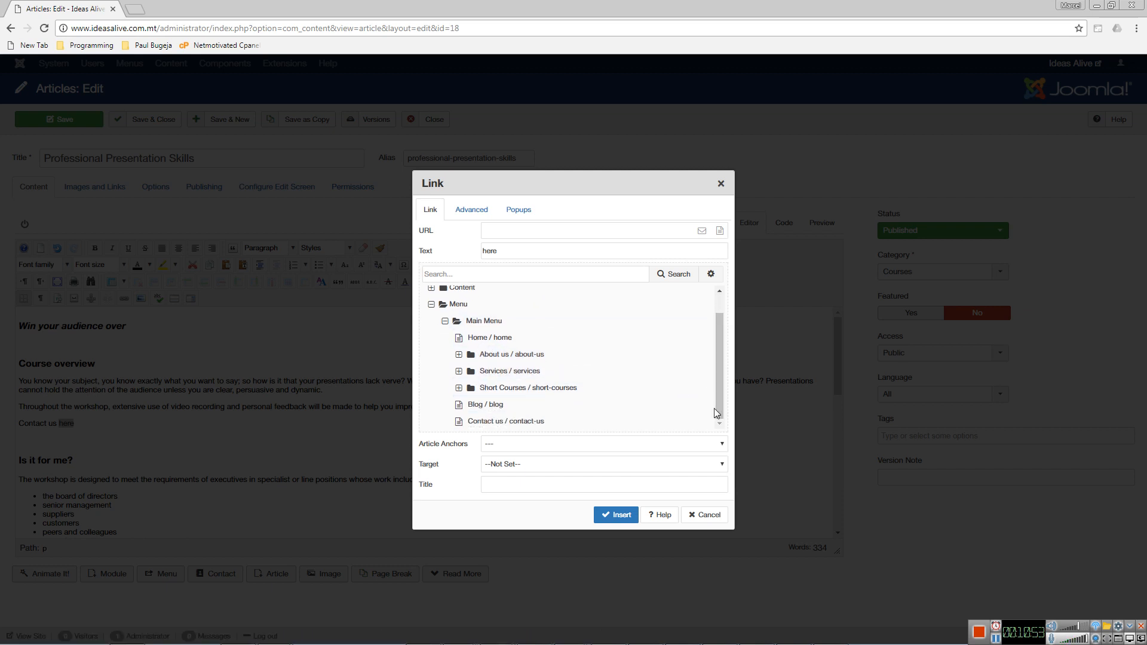
click(500, 422)
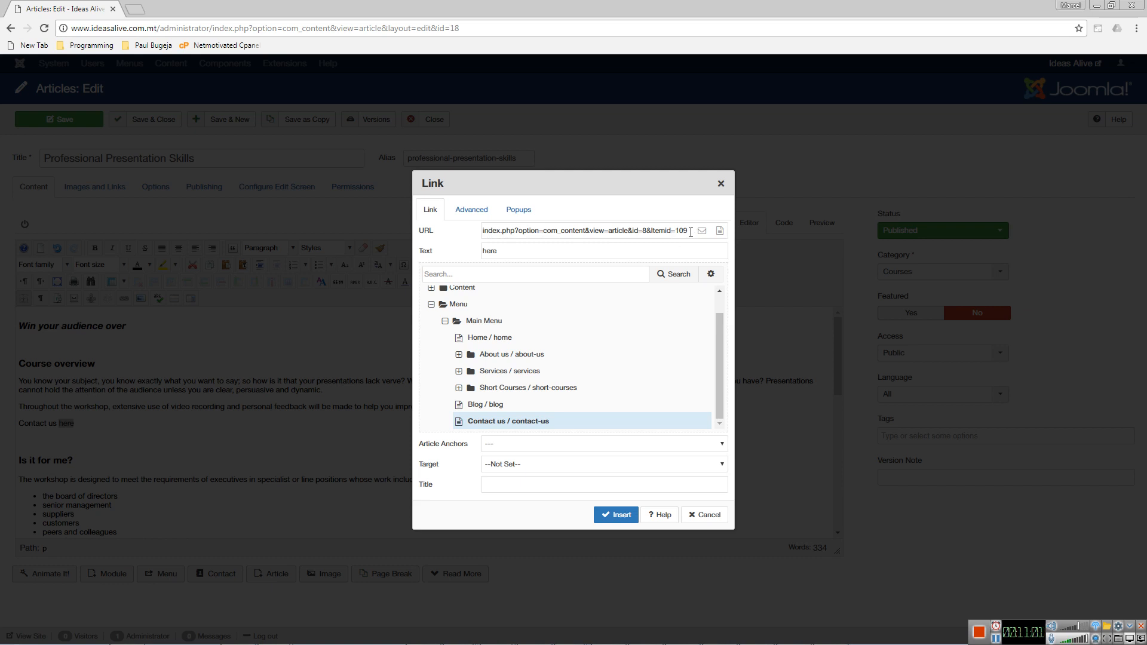
Step: Try the link target "Open in new window", and set it to "Open in current window / frame"
click(571, 466)
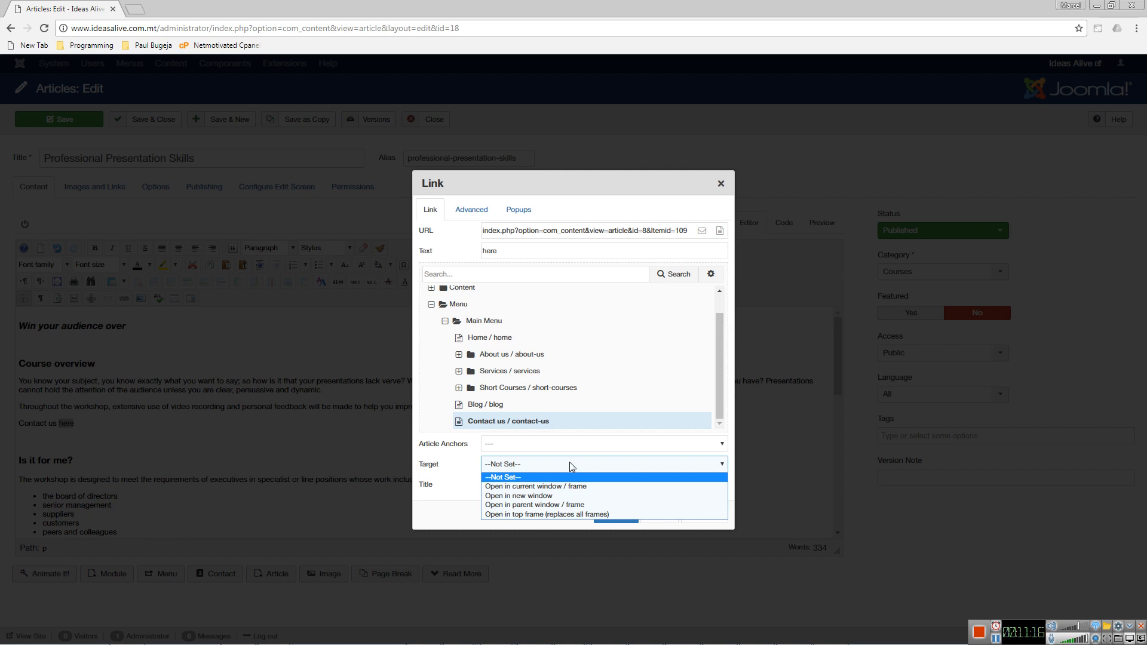
click(574, 496)
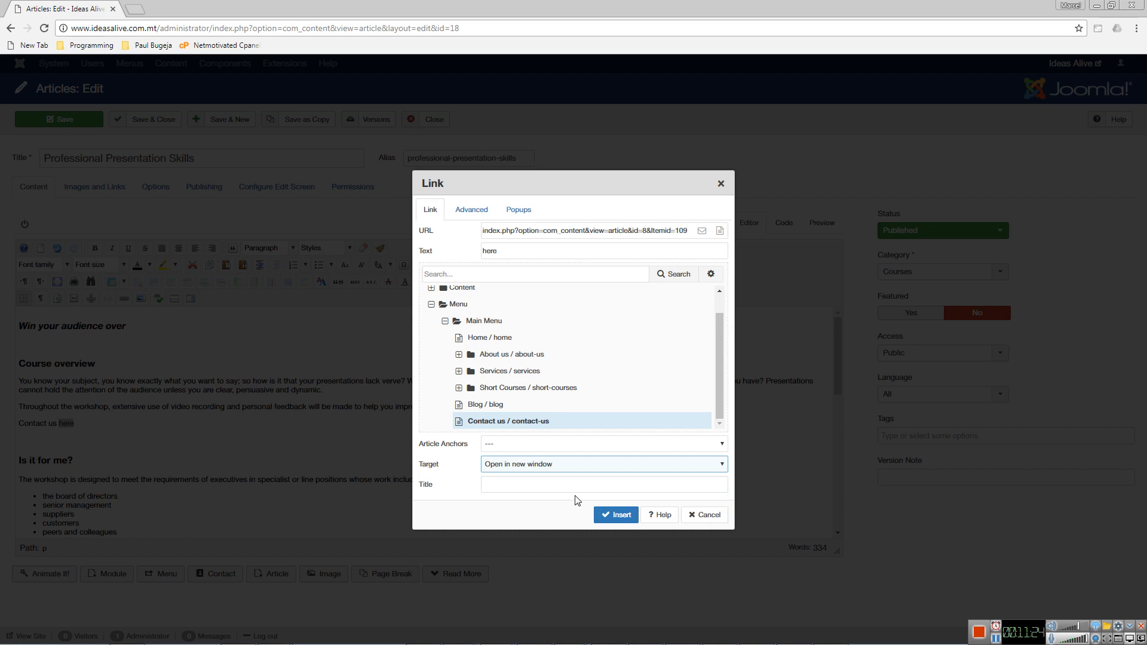
click(567, 459)
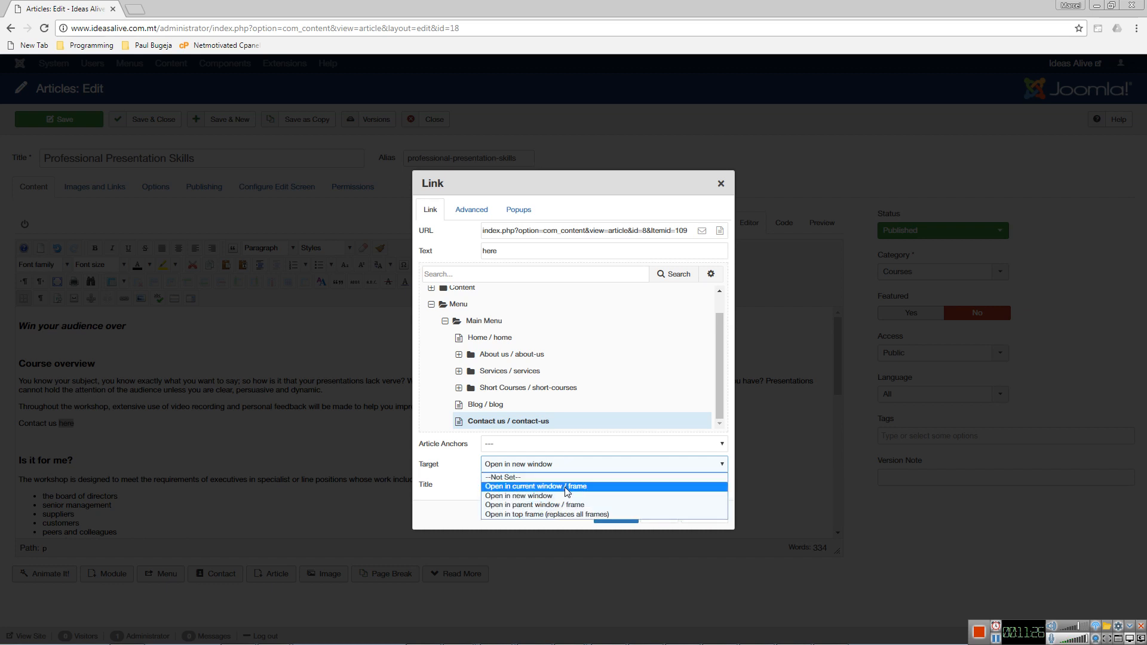
click(567, 486)
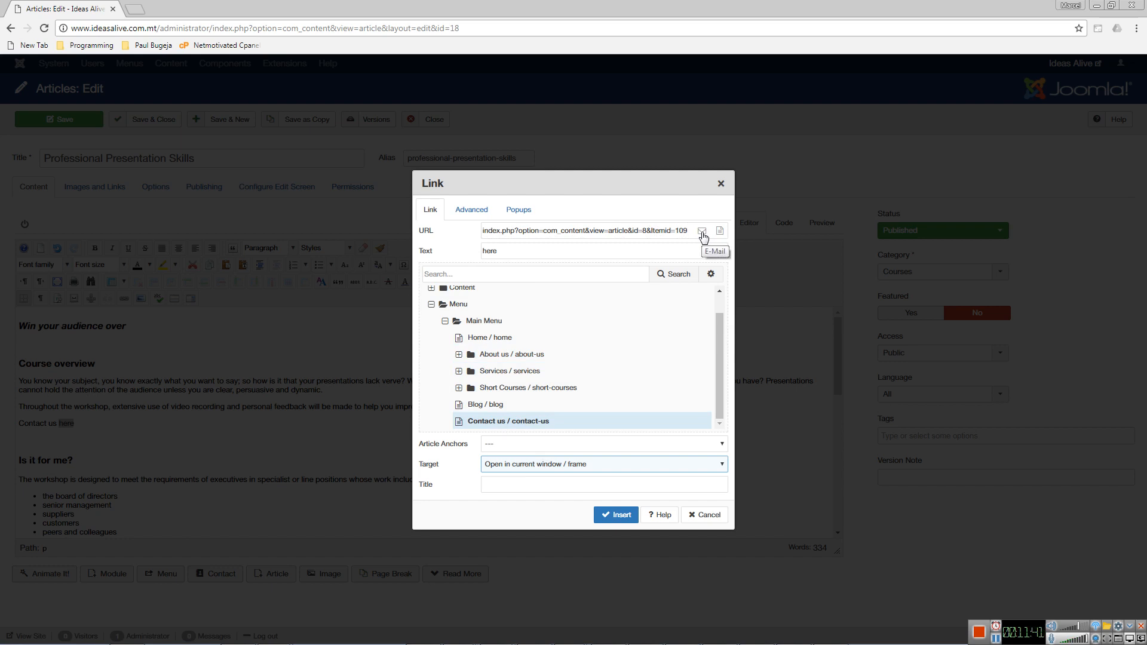
Step: Look over the link's advanced and popup settings, trying the Window Popups type and resetting the popup type to unselected
click(484, 215)
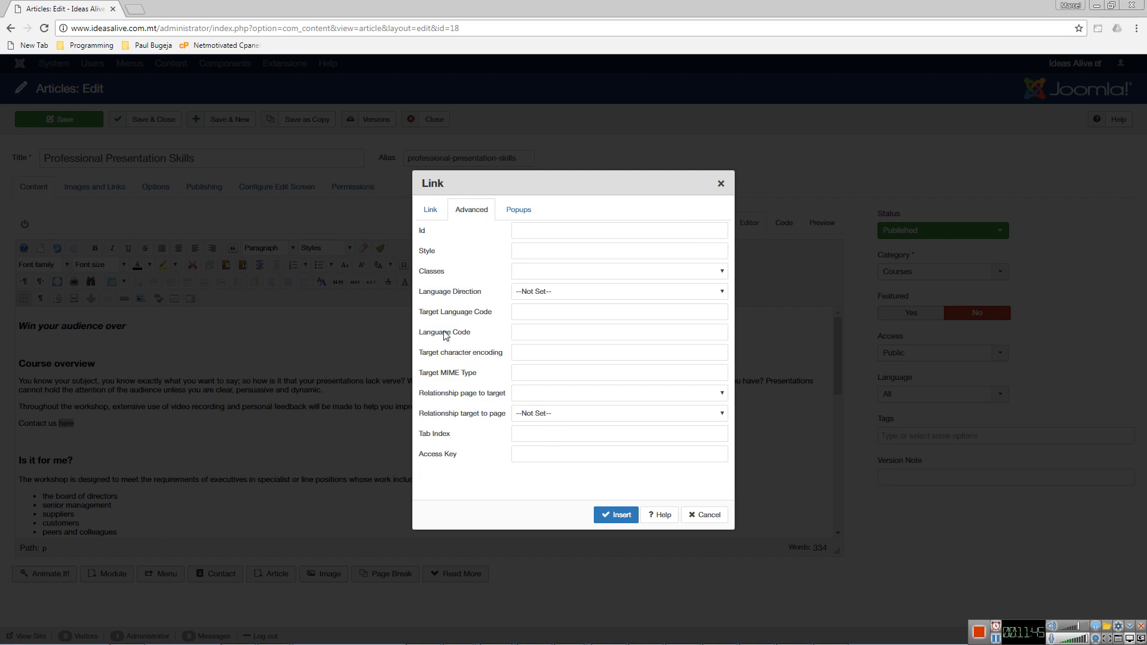
click(528, 212)
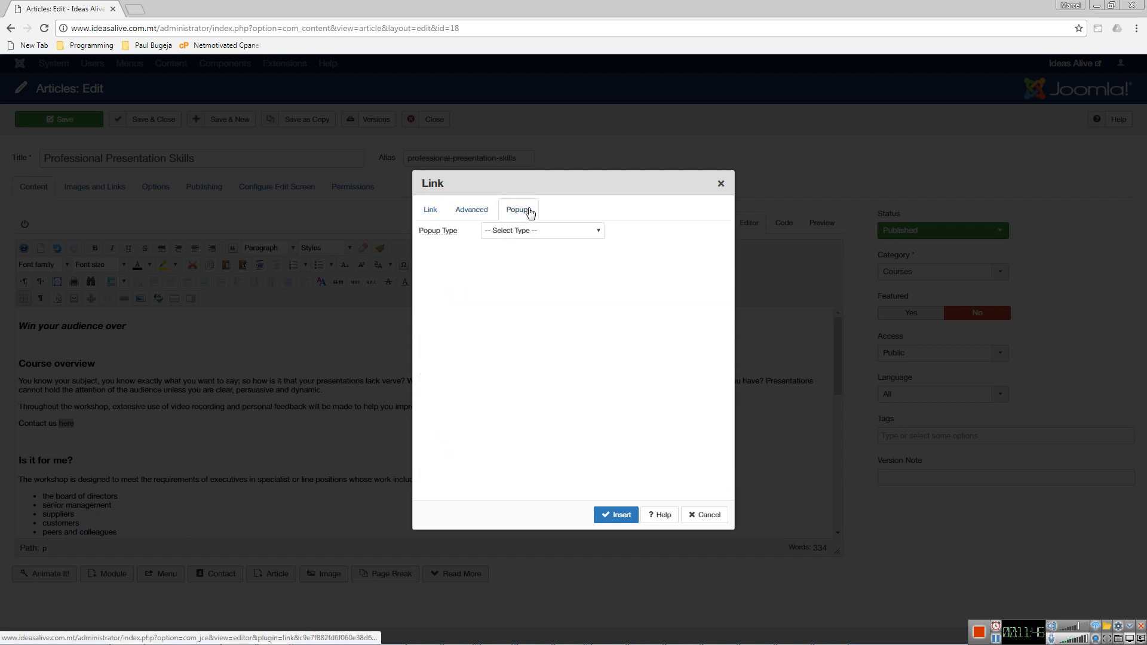
click(532, 232)
click(529, 253)
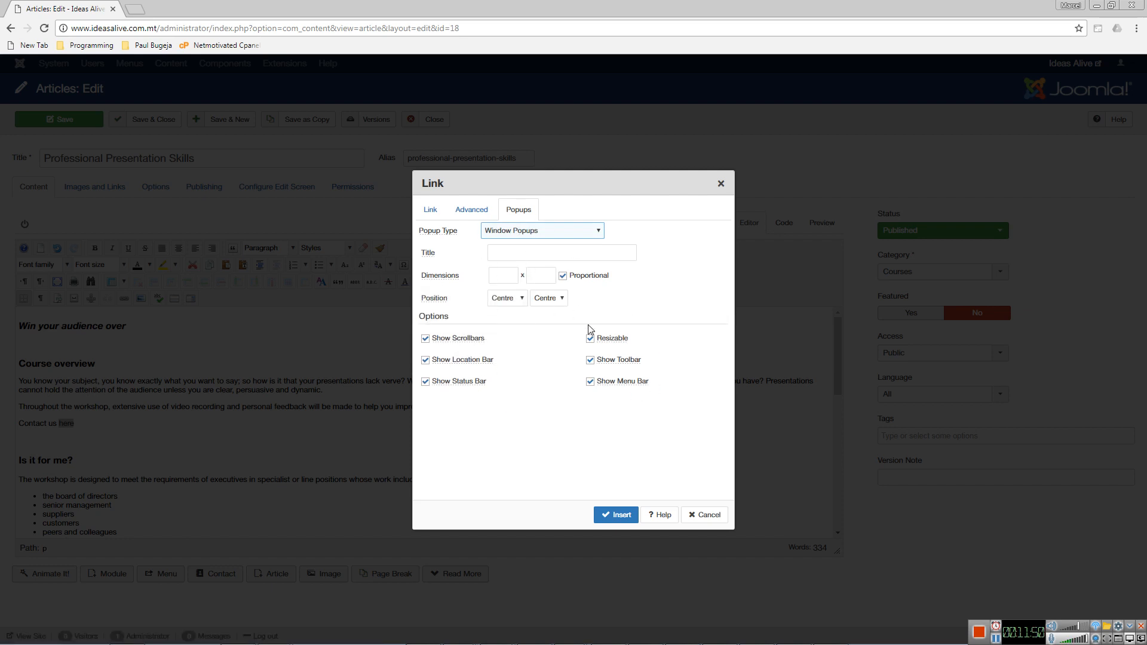
click(521, 235)
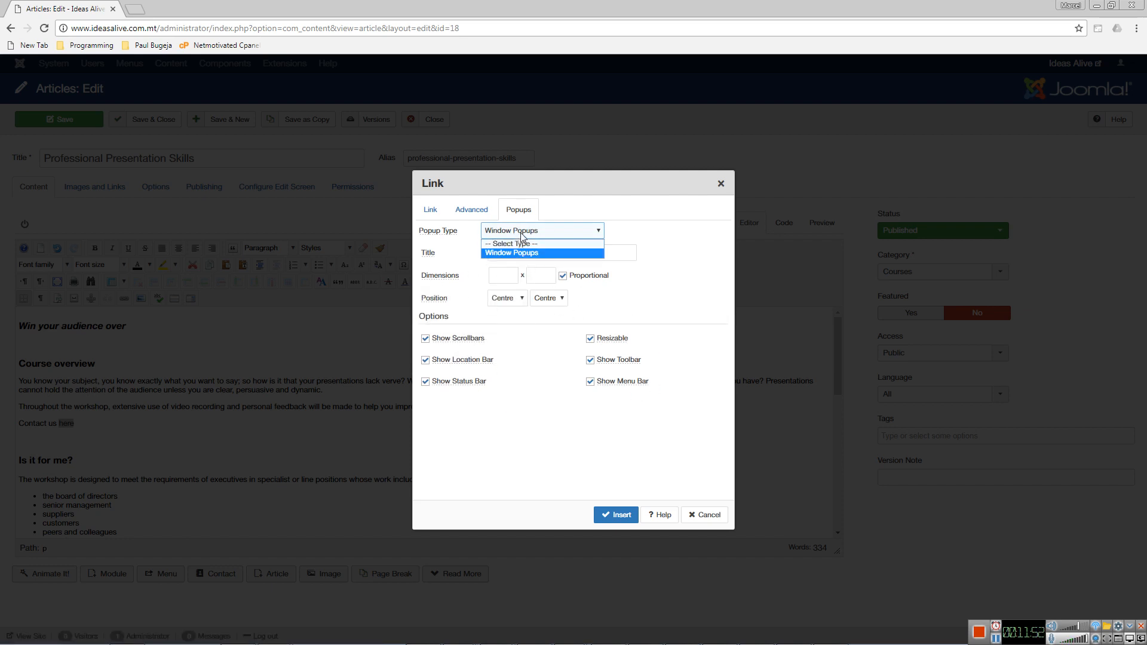
click(519, 243)
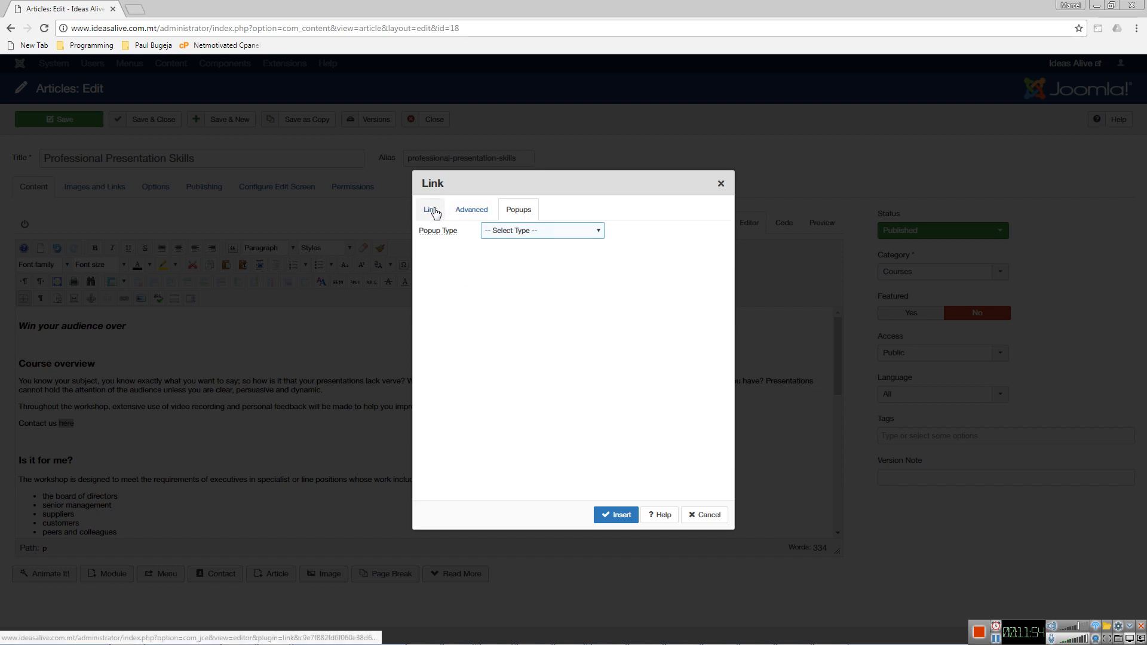
Step: Insert the Contact us menu link on the word "here" and save the article
click(432, 210)
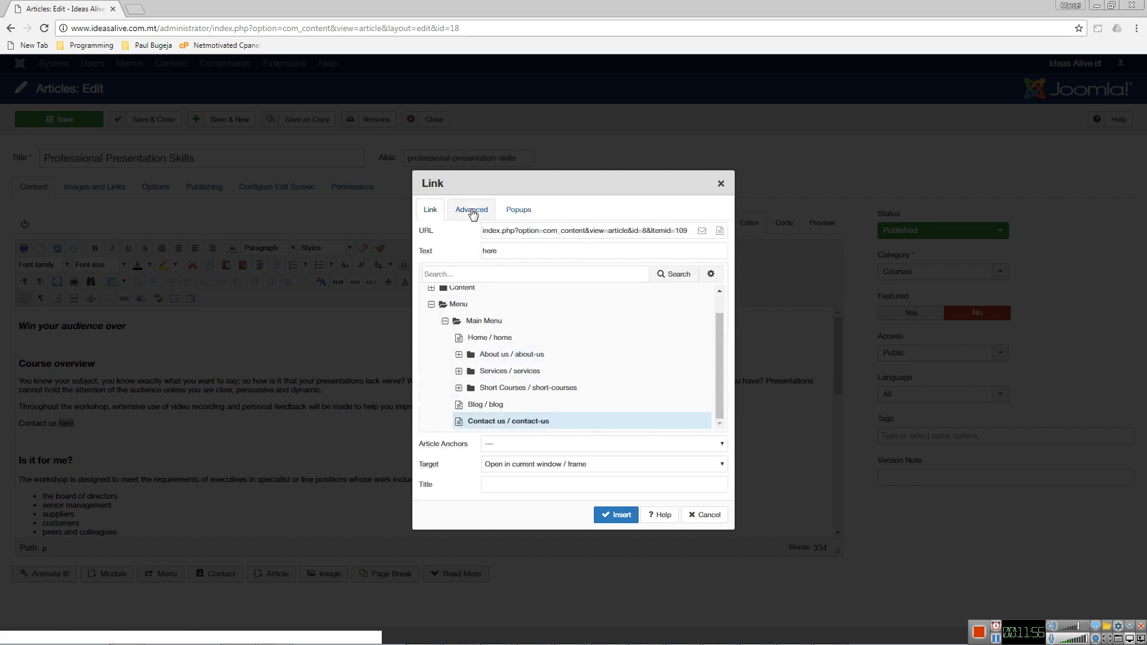
click(615, 514)
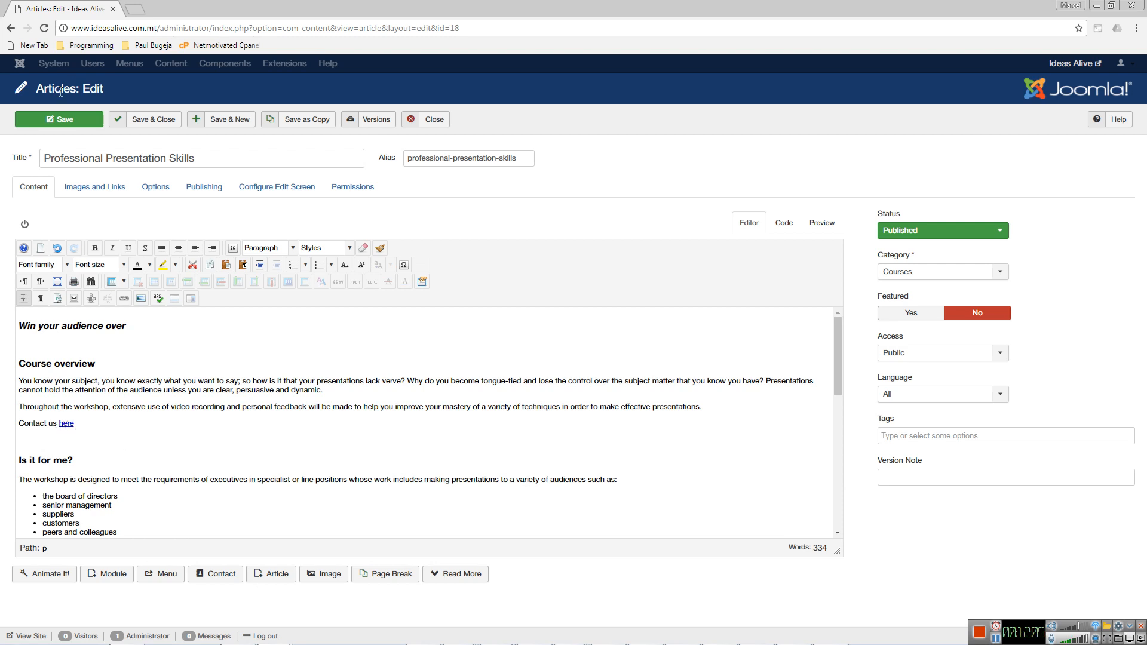
click(87, 121)
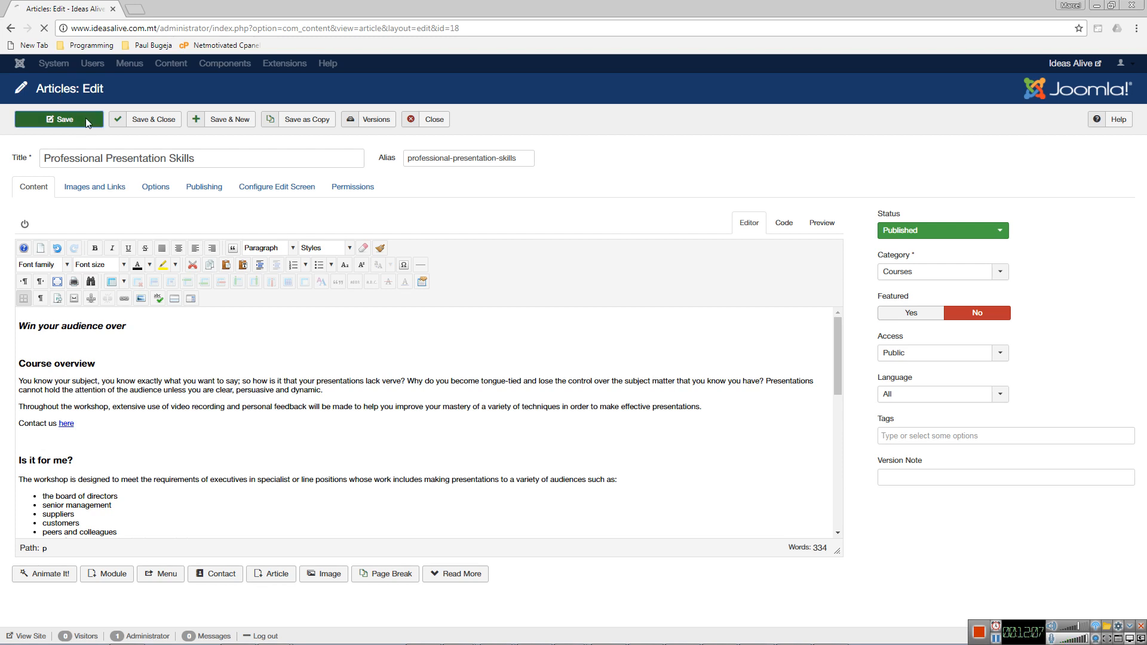
Step: Switch to the live site, open the "Professional presentation skills" short course page and follow its "here" link
key(alt+Tab)
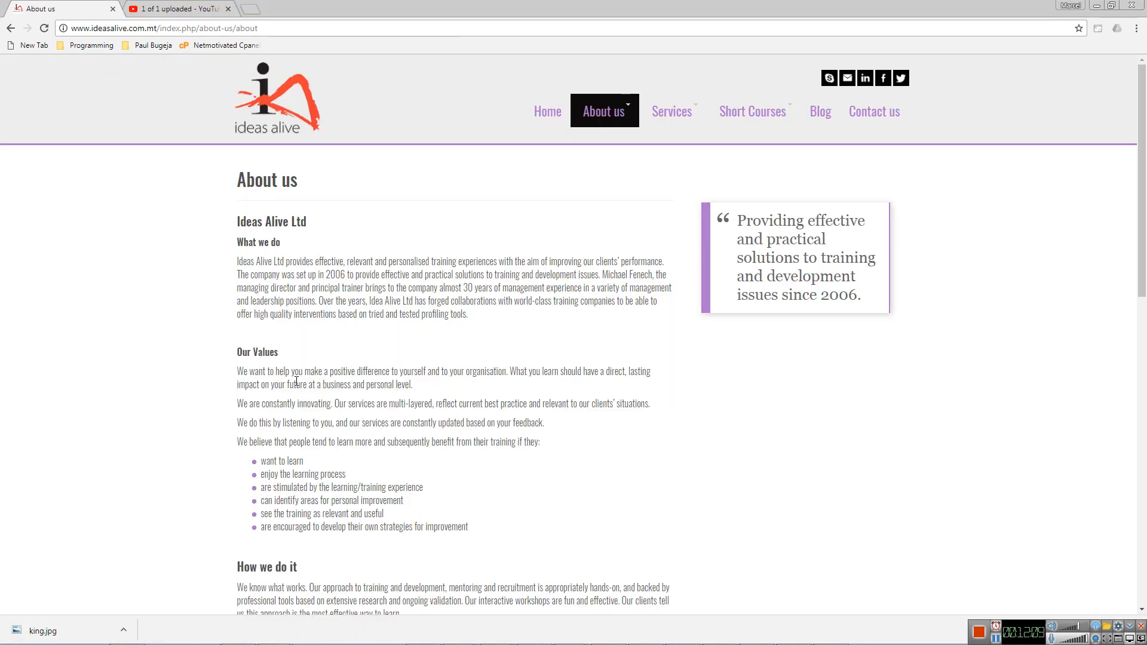
mouse_move(746, 110)
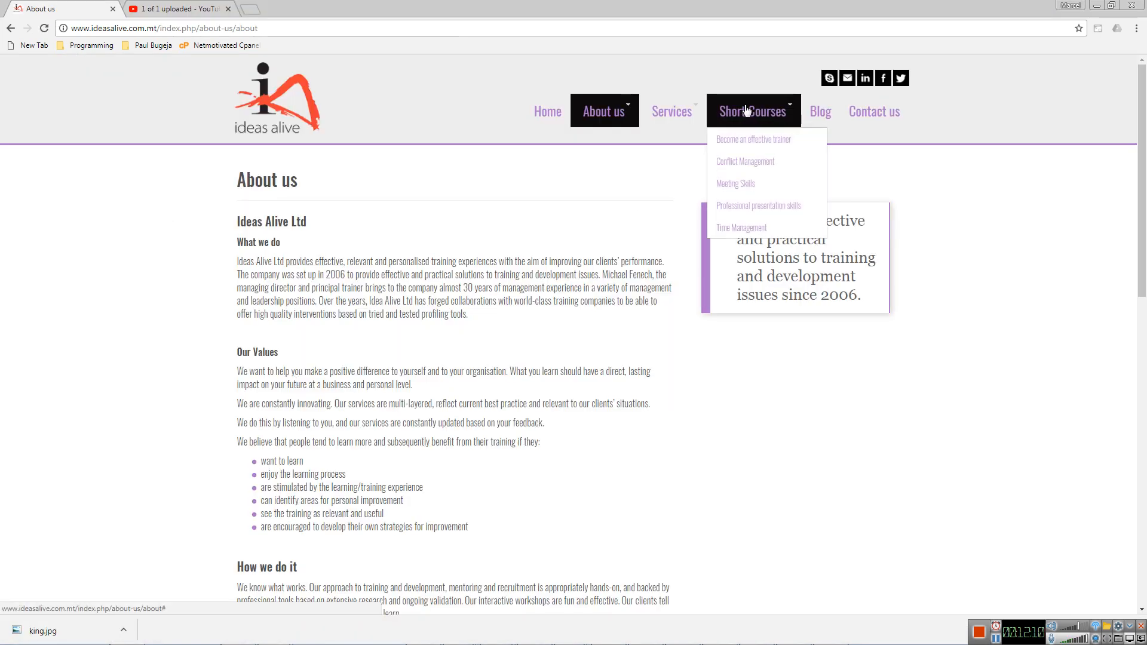
click(774, 206)
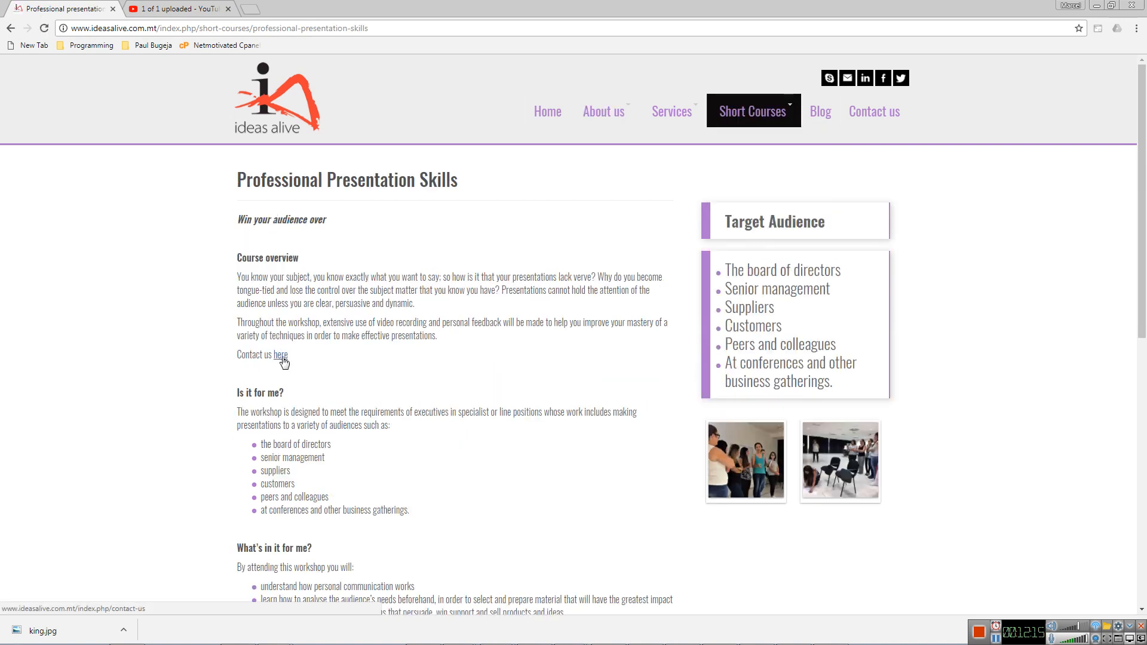
click(281, 356)
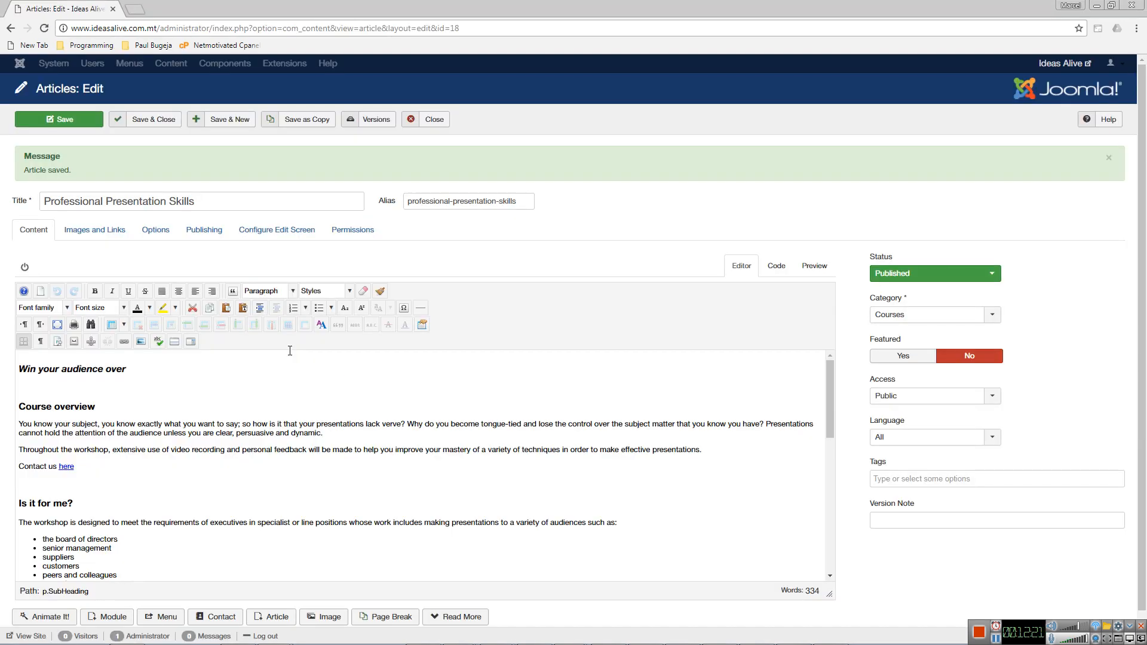
Step: Back in the article editor, delete the "Contact us here" paragraph above the "Is it for me?" heading and save the article
drag(89, 467, 2, 461)
key(BackSpace)
key(BackSpace)
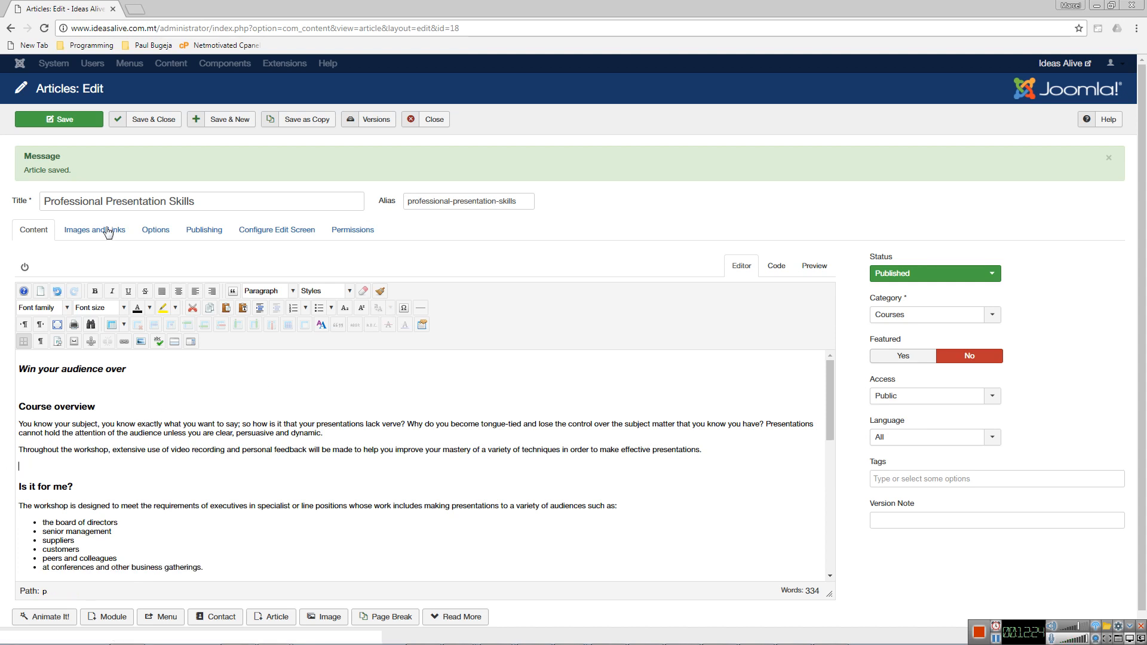
click(74, 122)
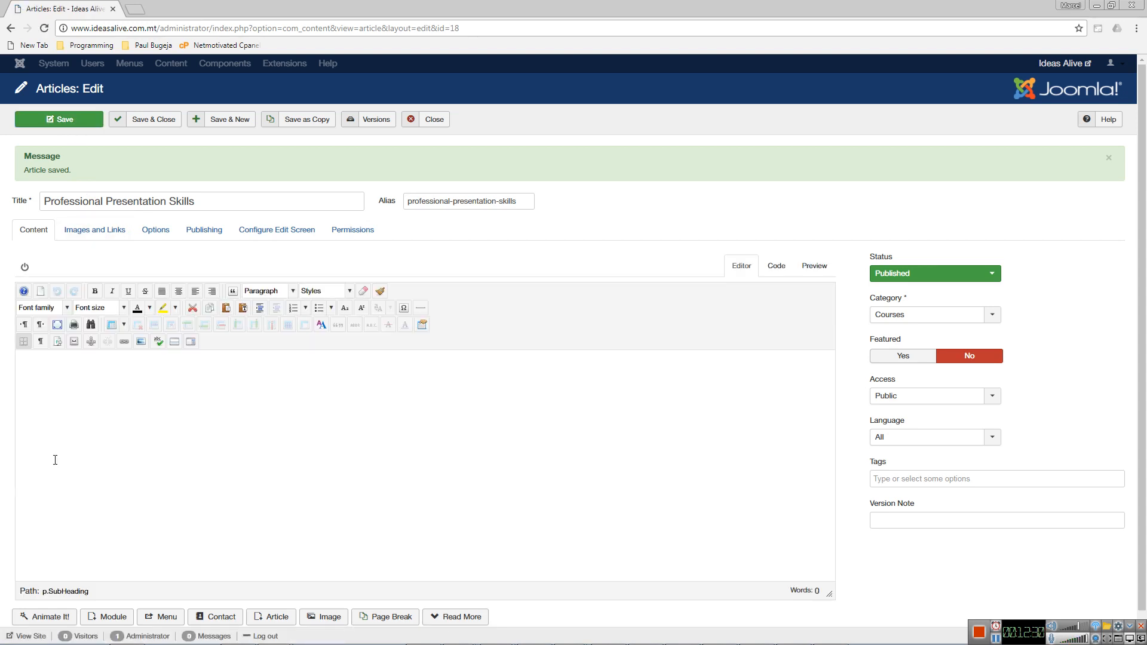
text(Google)
double_click(47, 468)
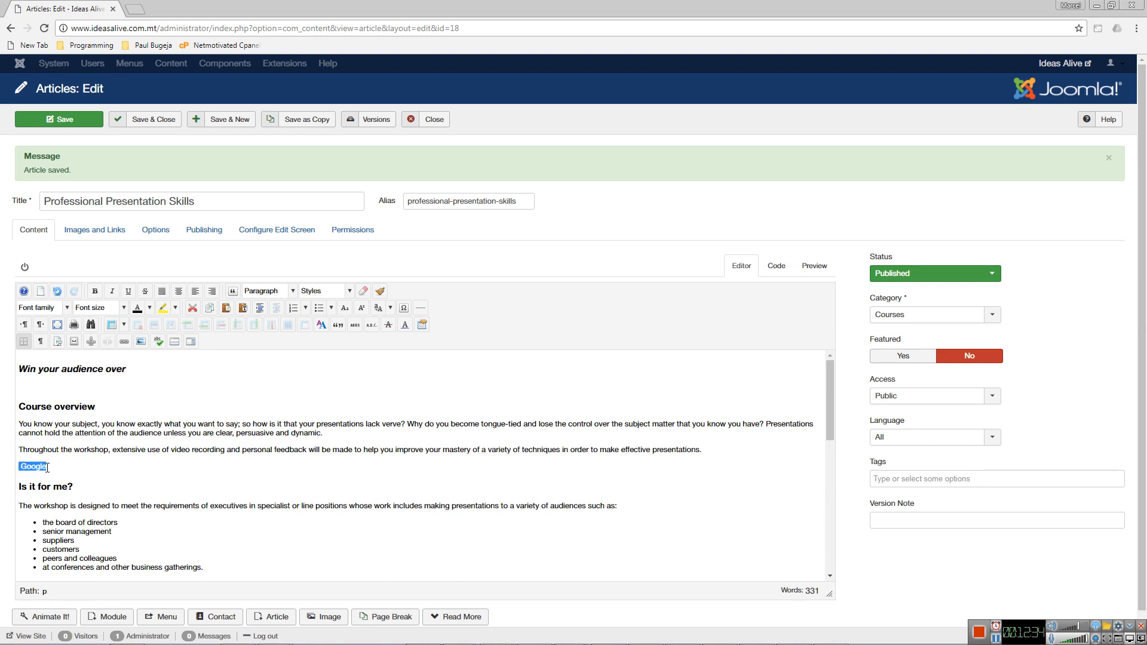
click(124, 342)
click(524, 234)
text(http://www.goog)
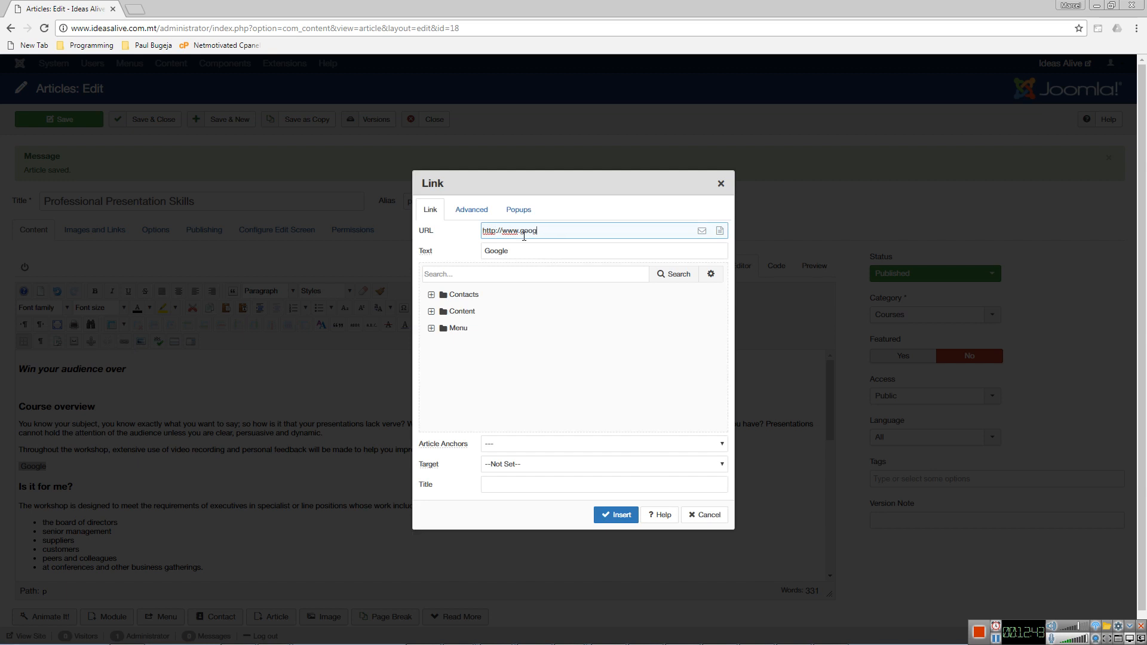
text(le.com)
Step: Set the Google link's target to "Open in new window" and insert the link
click(531, 466)
click(533, 497)
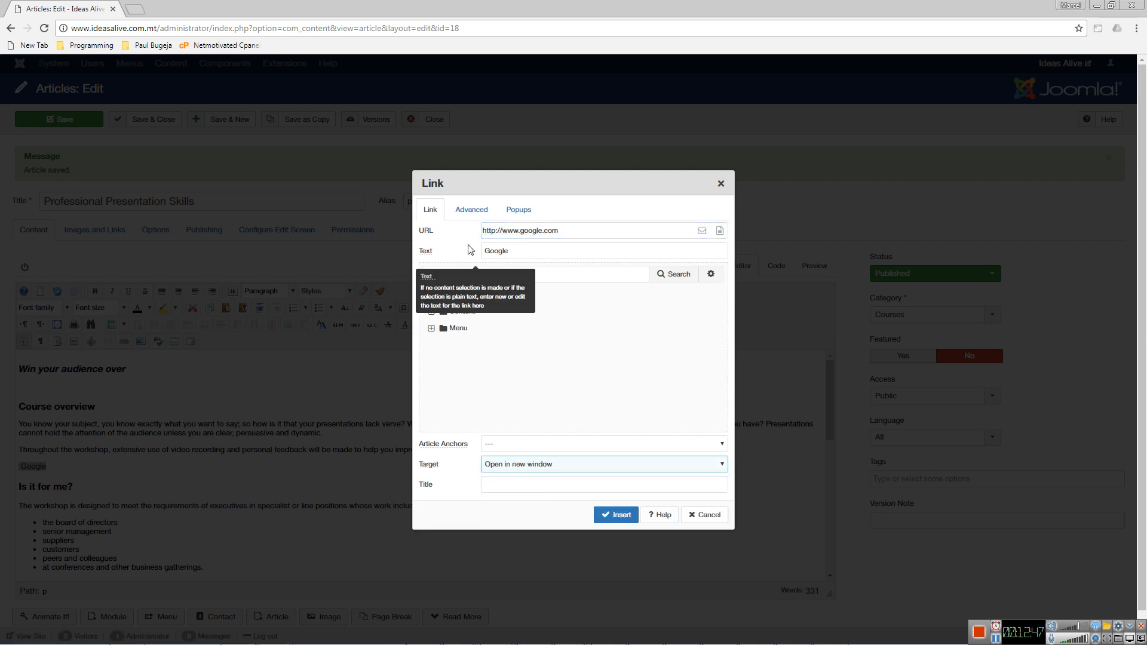
click(609, 514)
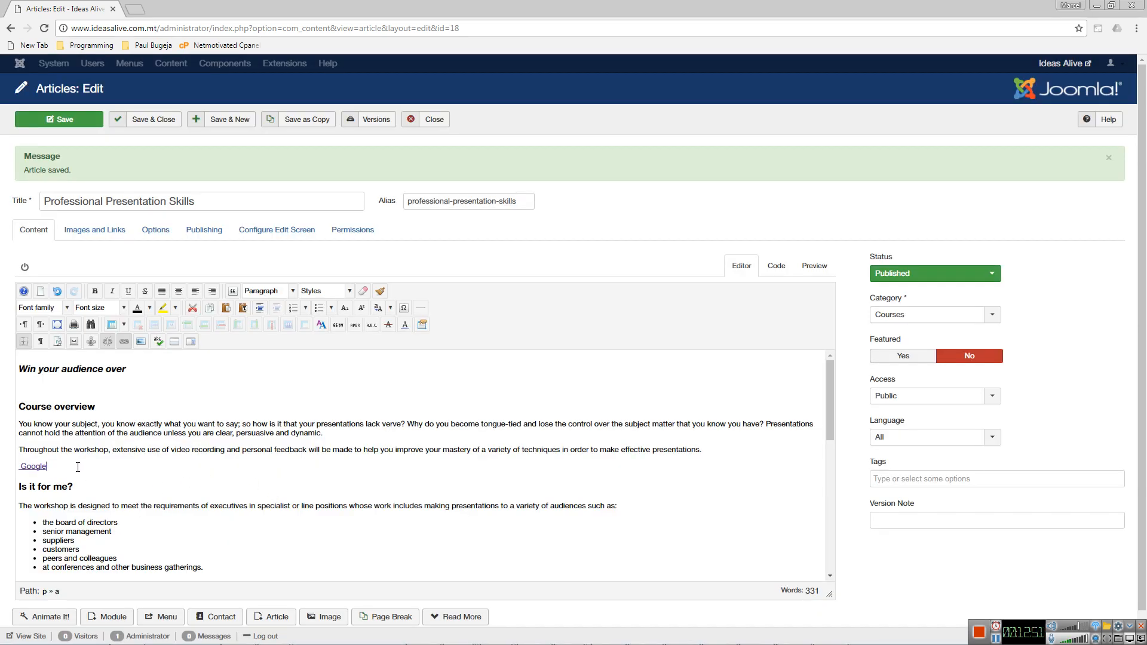
Step: Remove the linked word "Google" and leave an empty line above the "Is it for me?" heading
drag(41, 464, 2, 465)
key(Delete)
key(Delete)
key(Return)
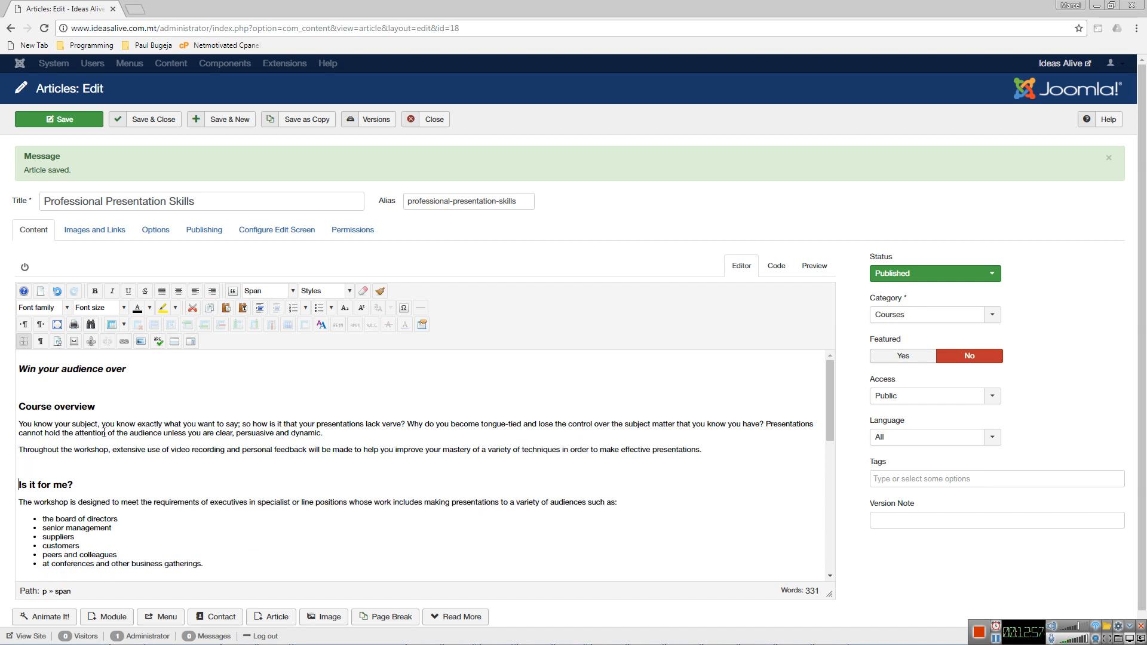
click(261, 449)
click(47, 386)
Step: In the article's image and link settings, check the image upload option and choose retail.png as the intro image
click(90, 236)
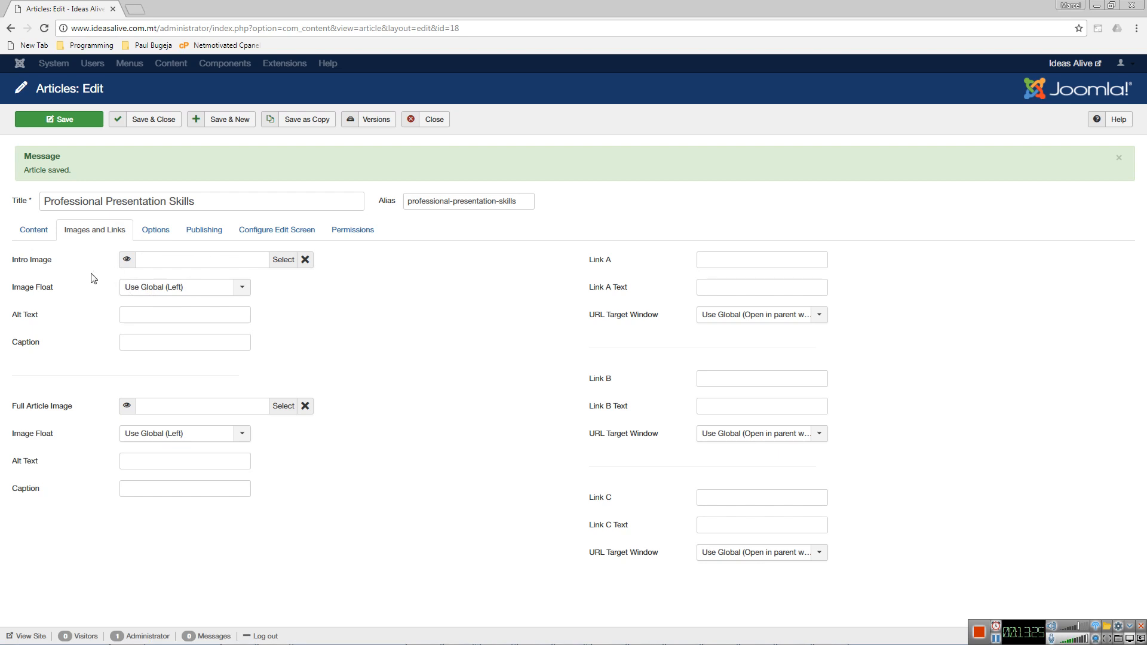
click(284, 260)
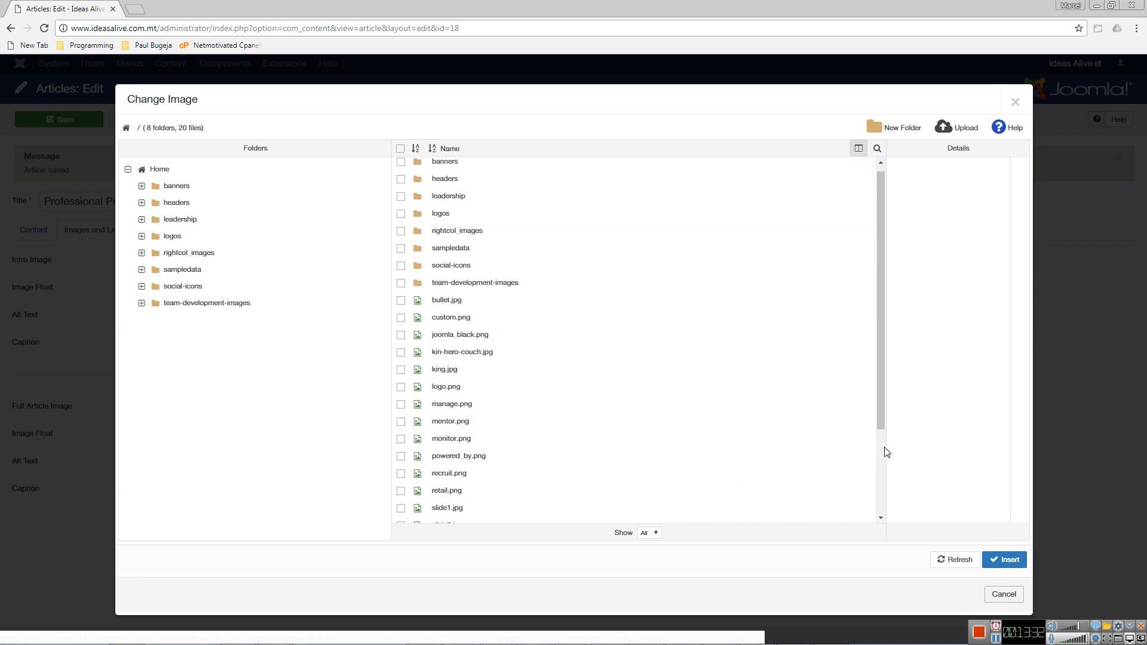
scroll(882, 451, down, 3)
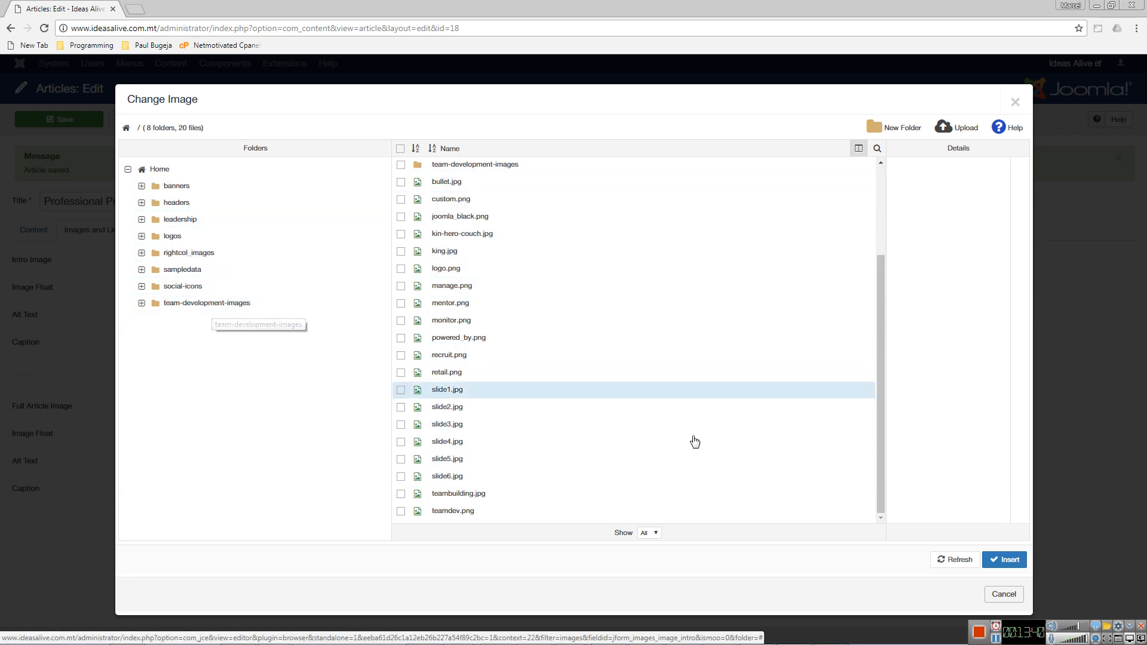
click(960, 128)
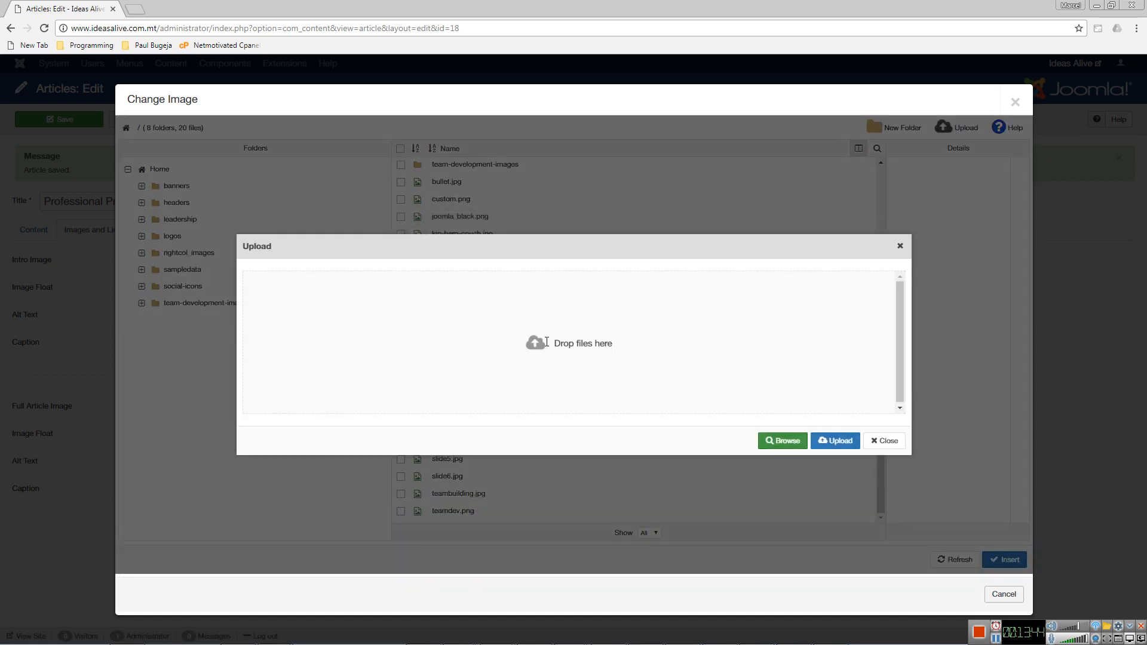
click(885, 441)
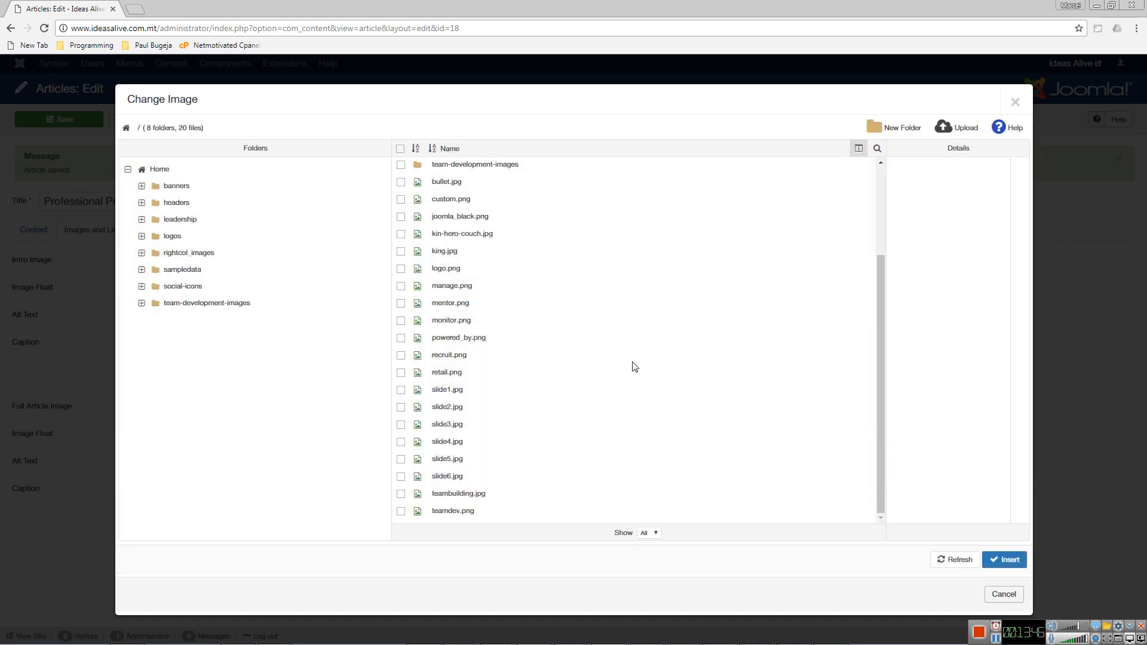
click(454, 374)
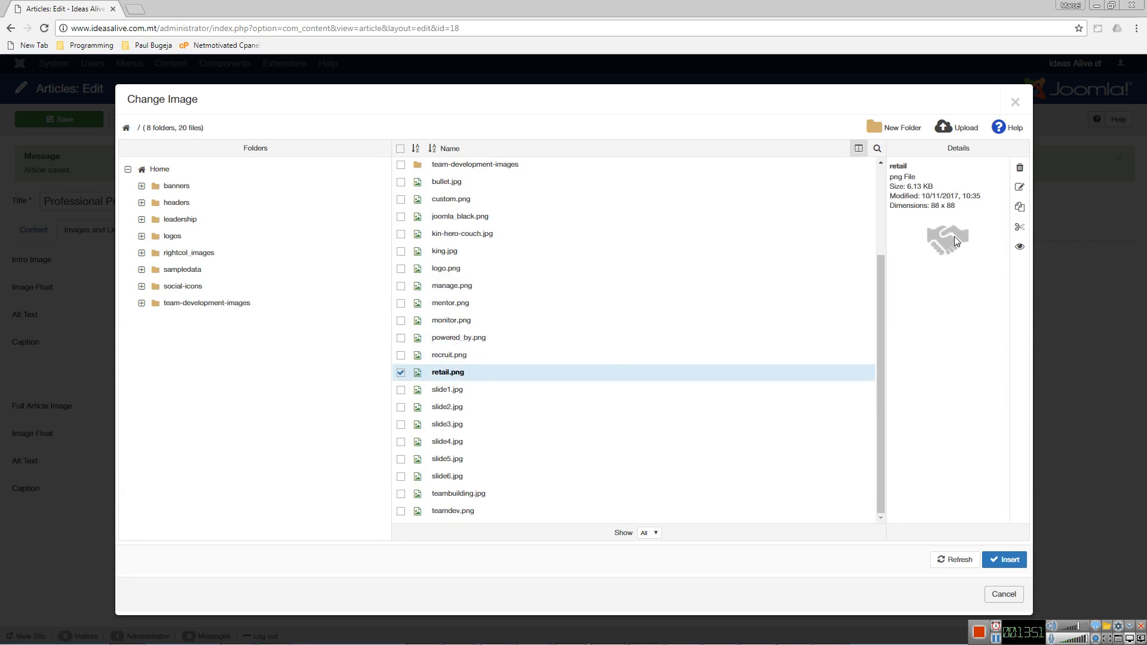
click(1003, 559)
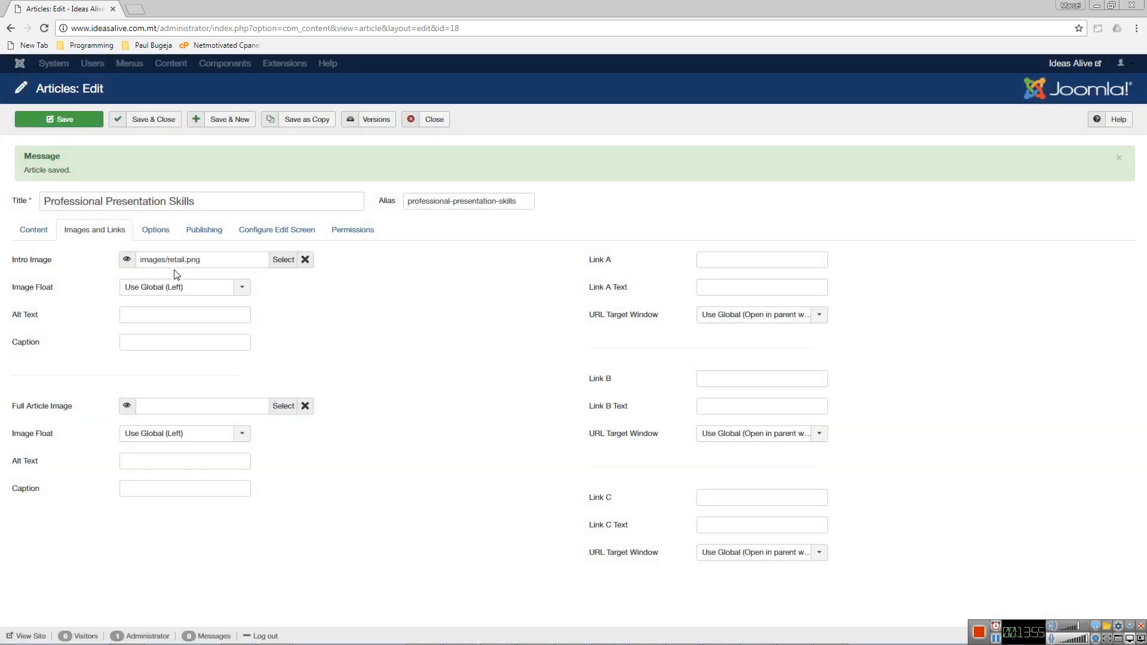
Step: Open the Blog page on the live site, look over how its articles show images, and return to the article's image settings
key(alt+Tab)
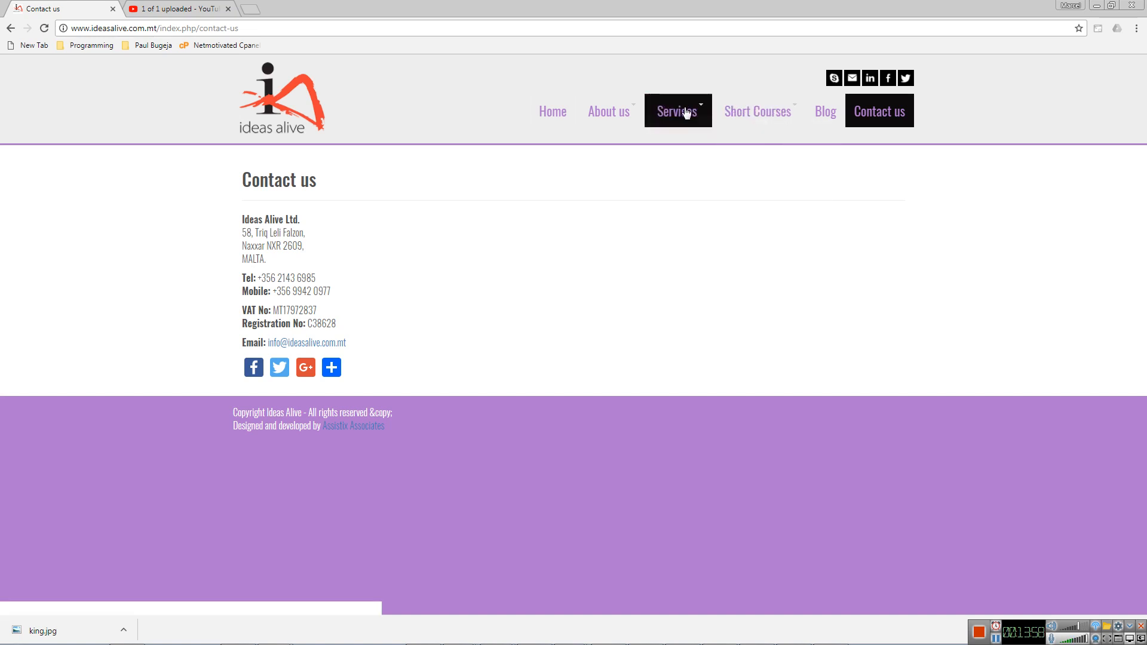
click(819, 122)
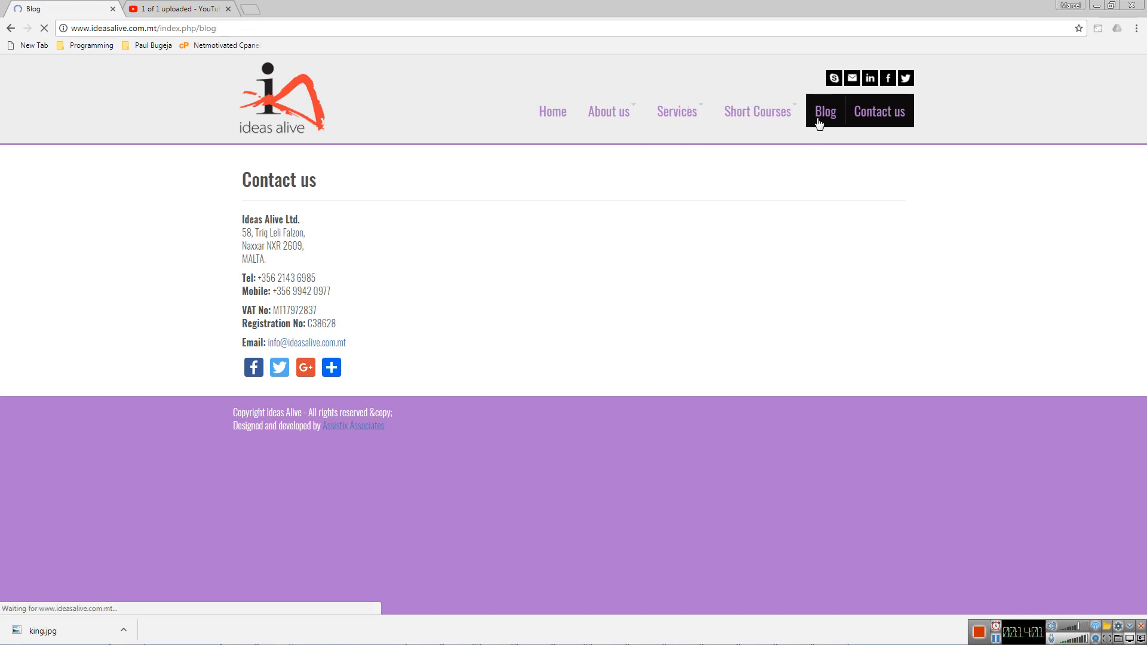
scroll(478, 376, down, 6)
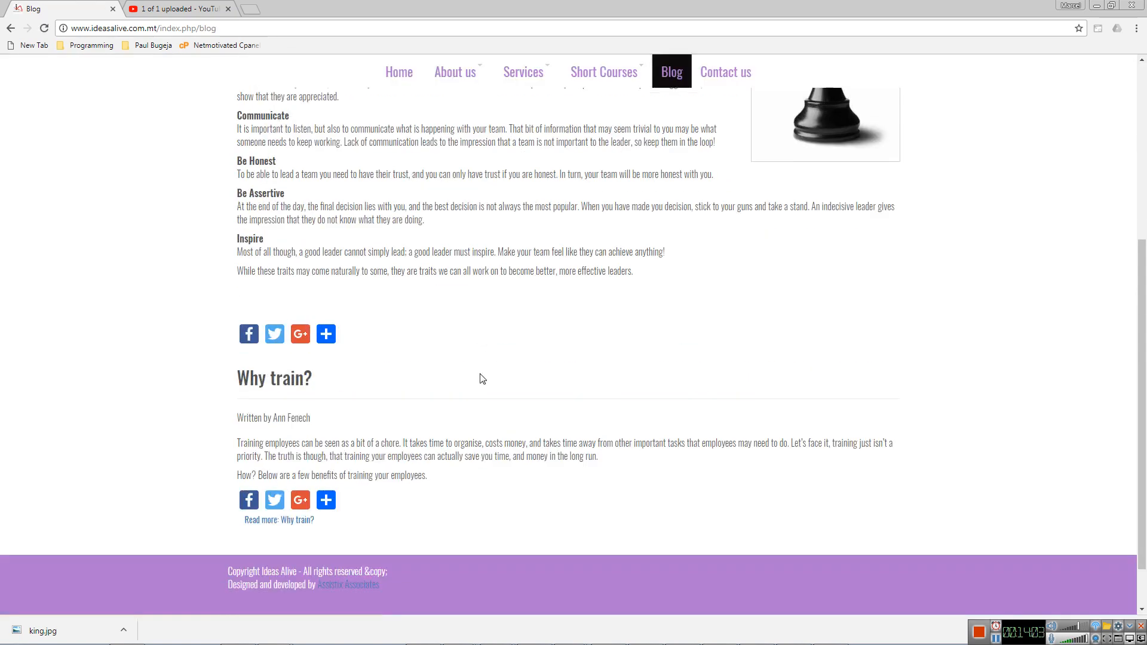
scroll(606, 322, up, 6)
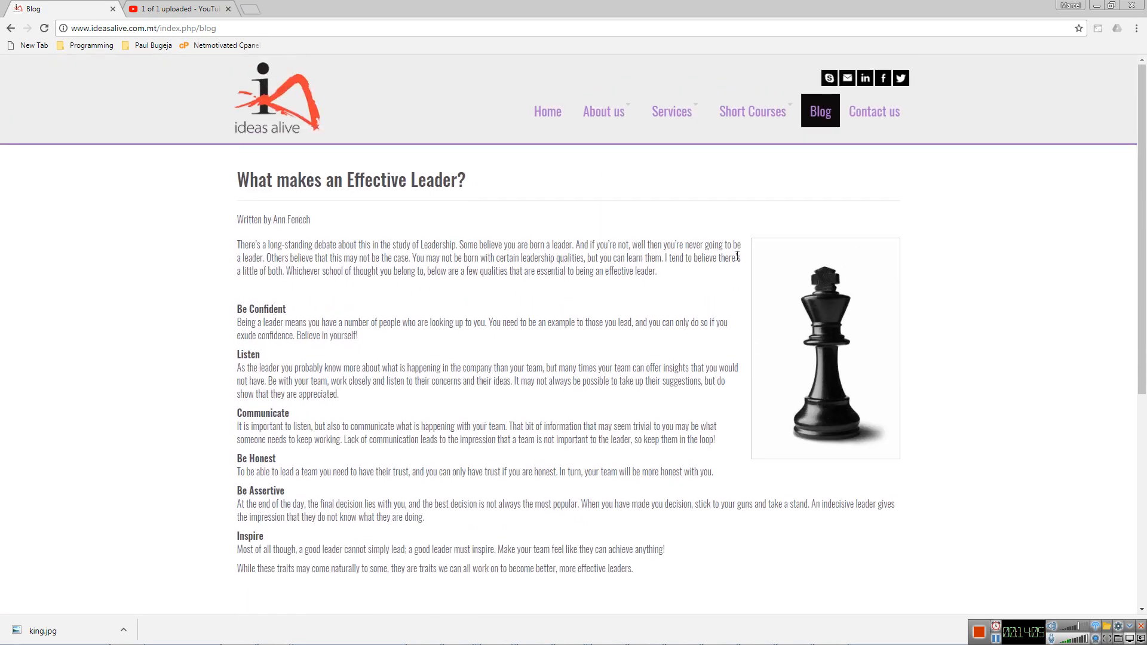
key(alt+Tab)
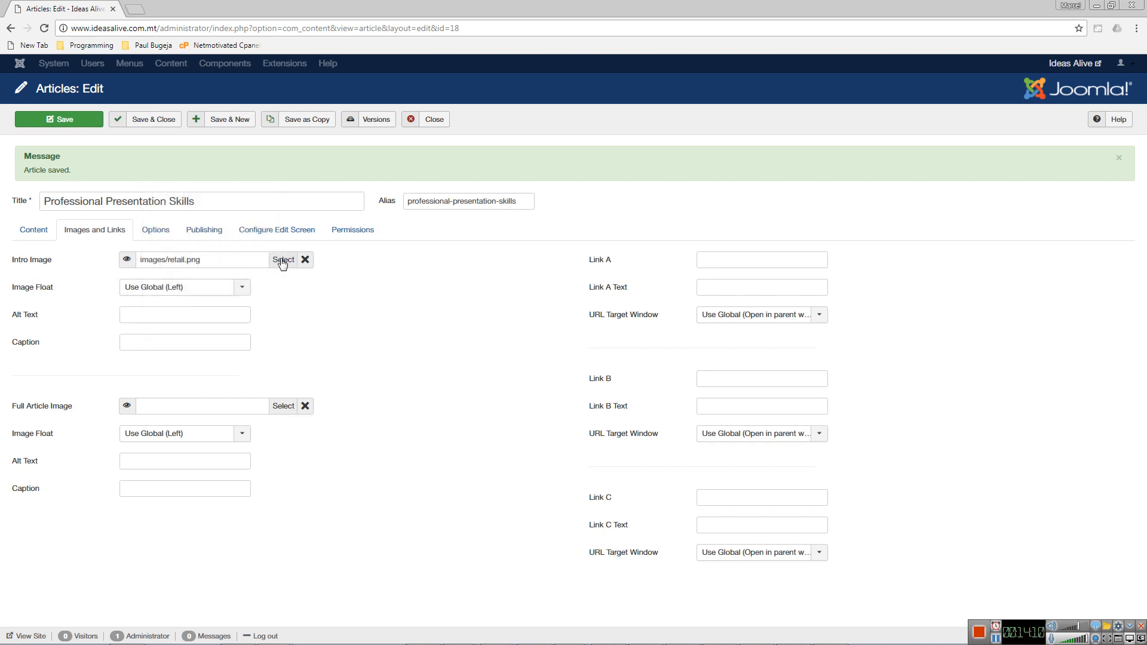
key(alt+Tab)
key(alt+Tab)
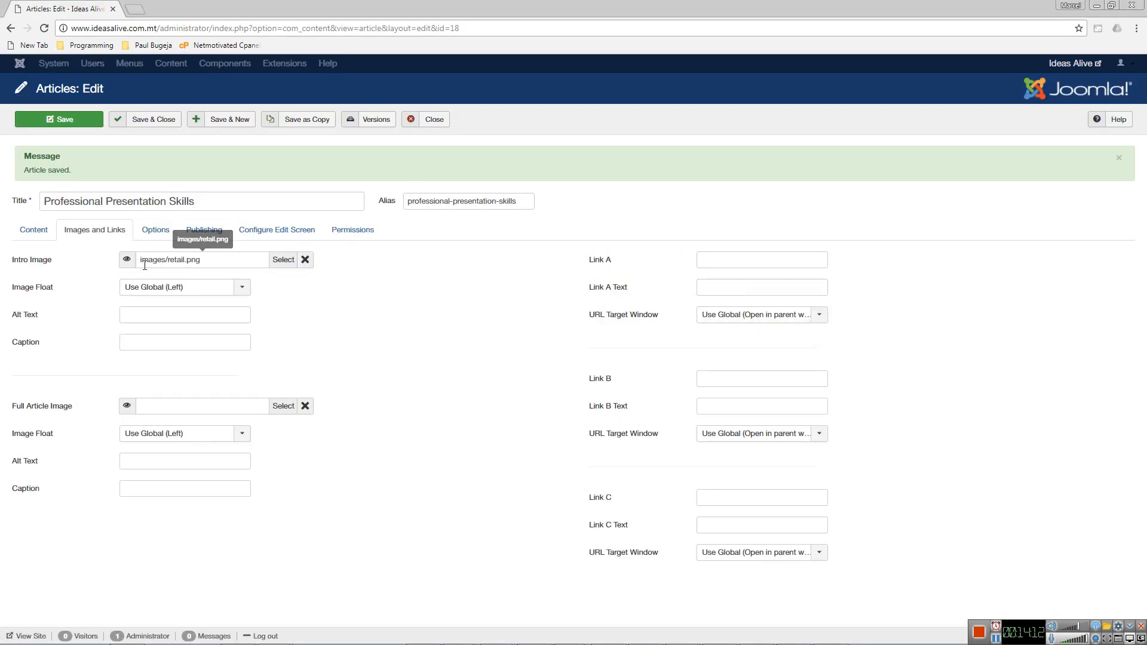
Step: Set the intro image's float to Right and compare it with the picture placement on the live blog page
click(164, 287)
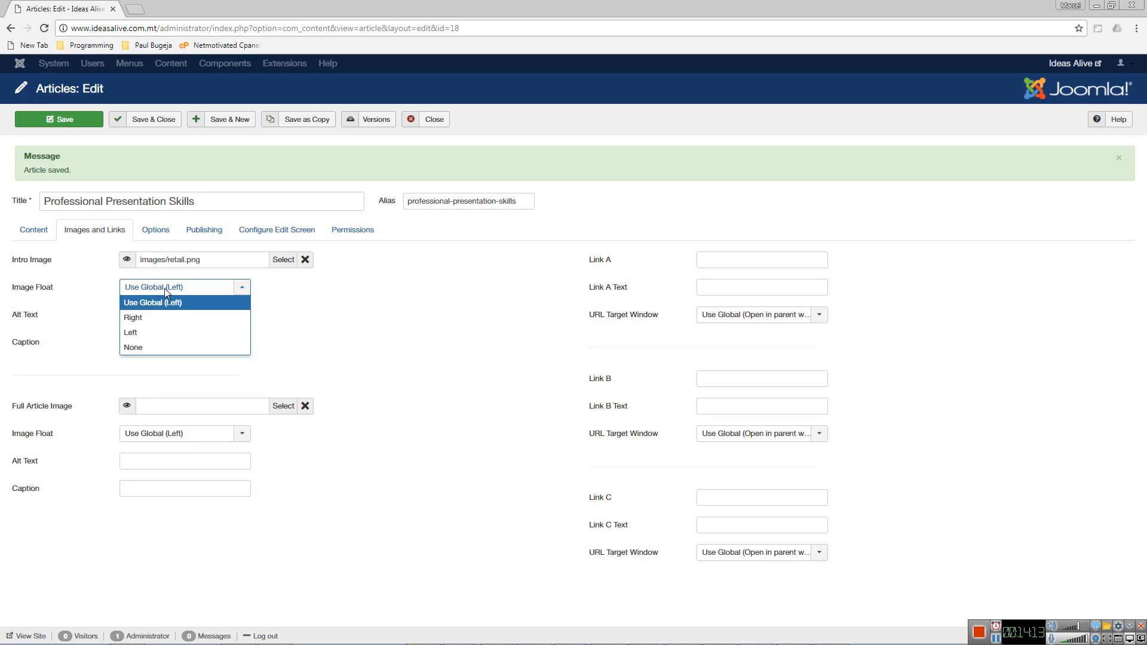
click(160, 319)
key(alt+Tab)
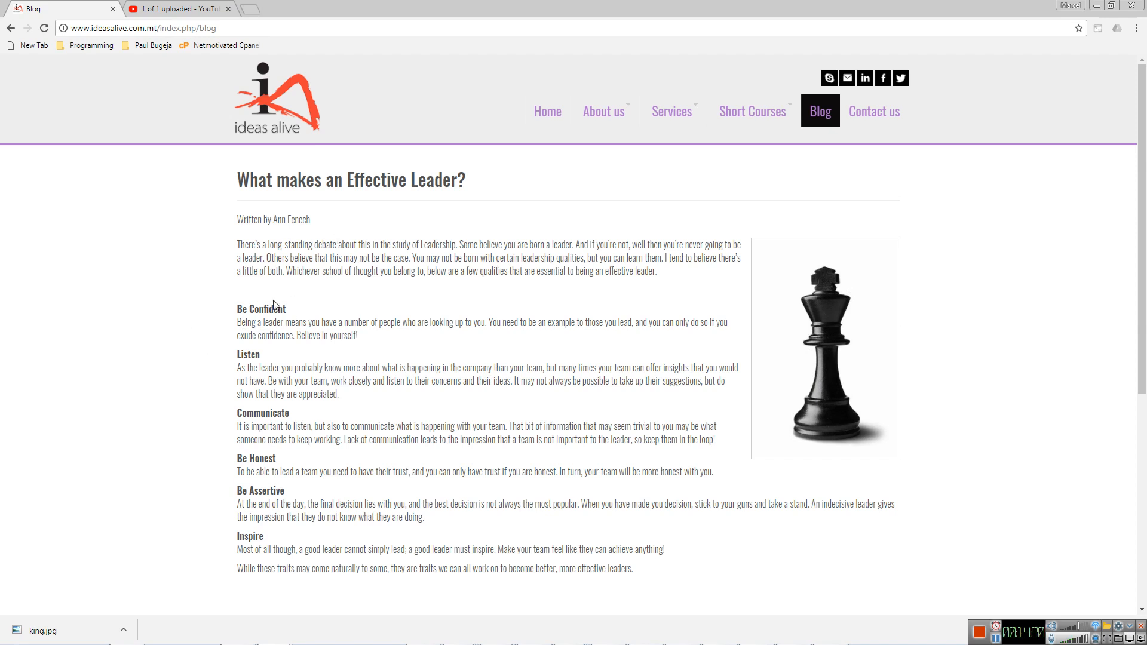
key(alt+Tab)
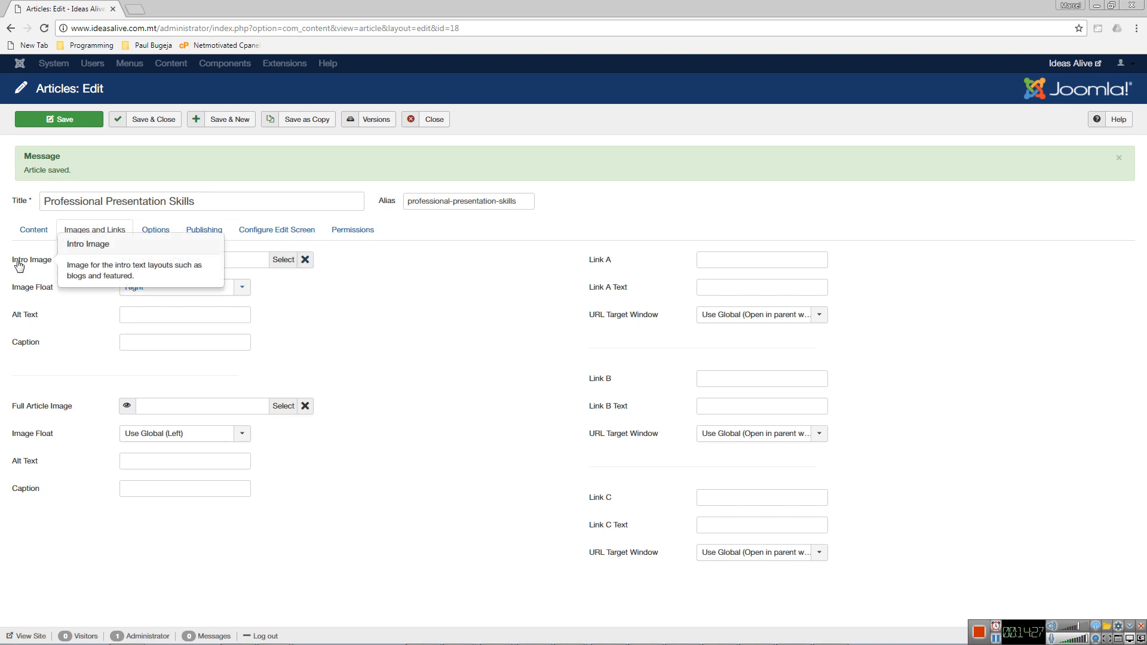
Step: On the live site's blog page, find the "Why train?" intro and open its full article
mouse_move(50, 412)
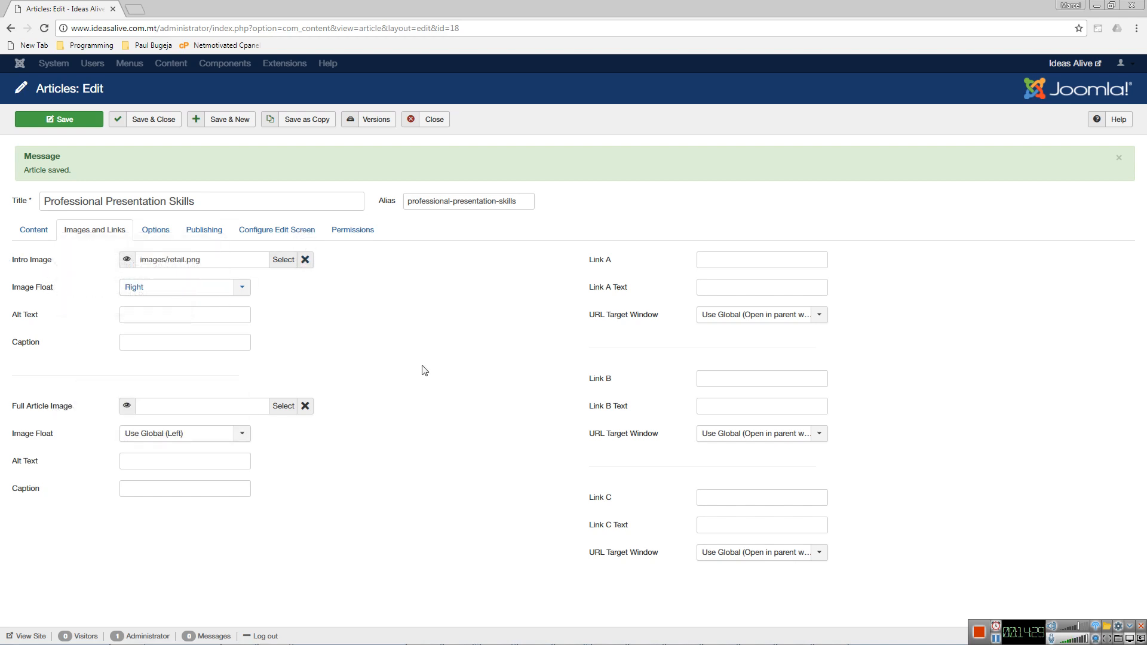
key(alt+Tab)
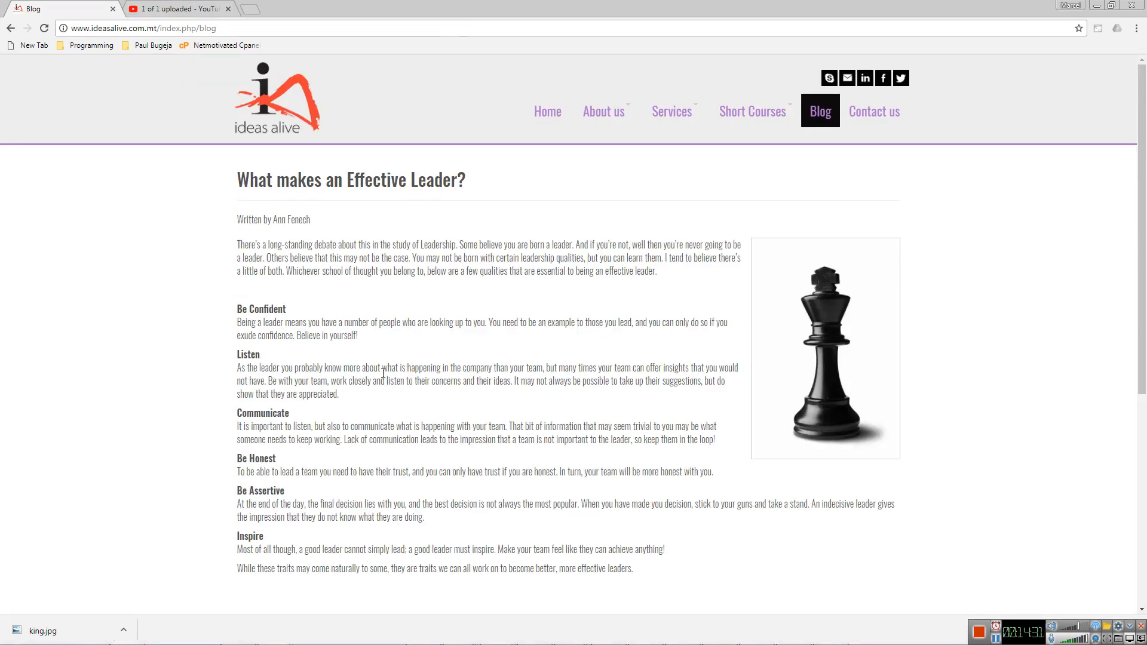
scroll(394, 375, down, 10)
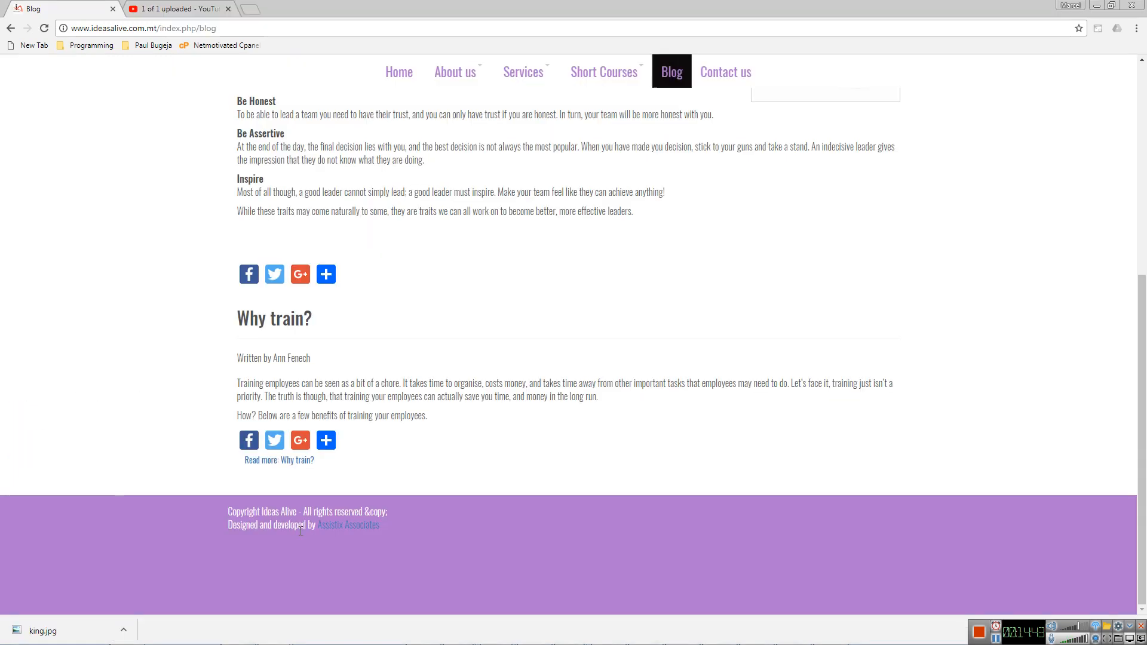
click(299, 462)
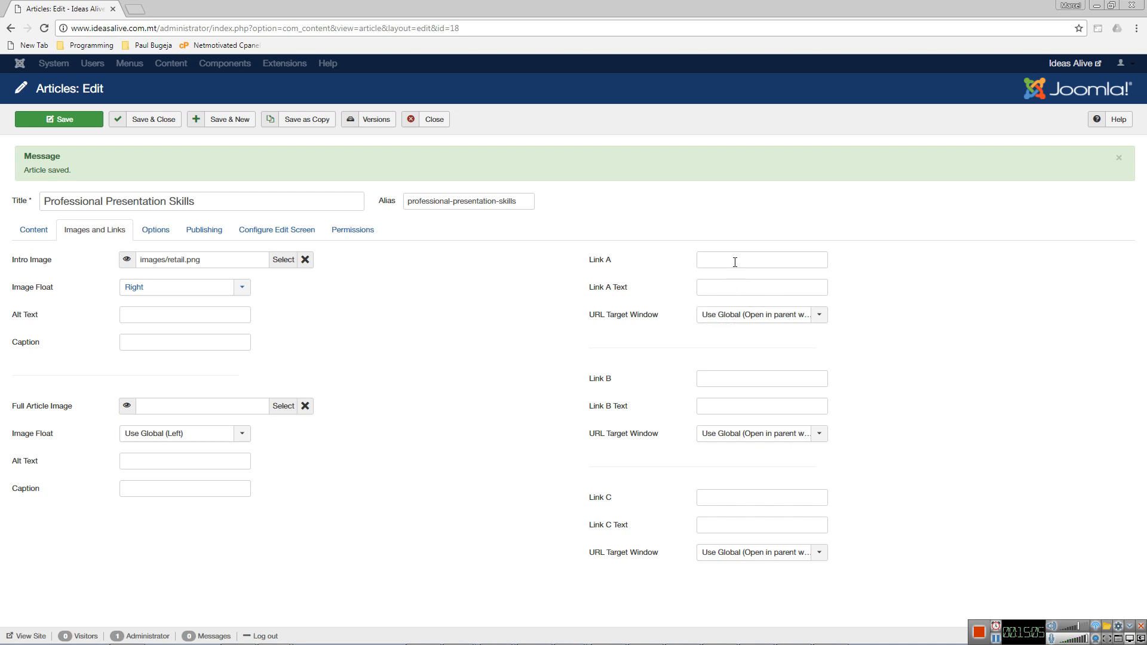
Step: Check the target window choices for Link A and look over the article's display options
click(743, 317)
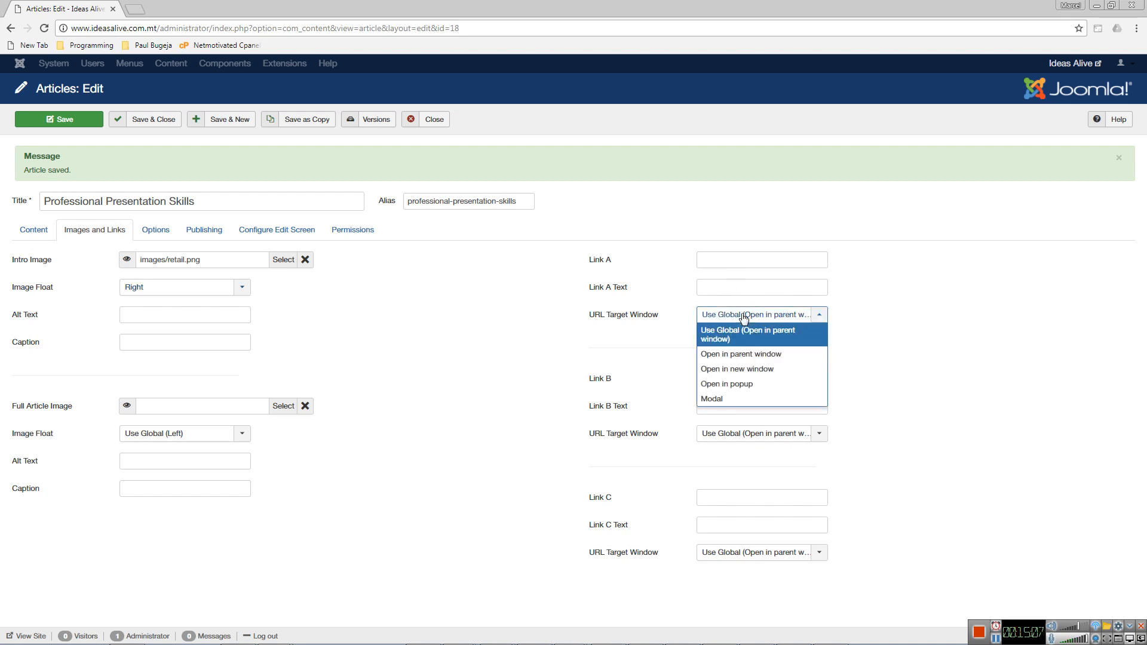
click(743, 317)
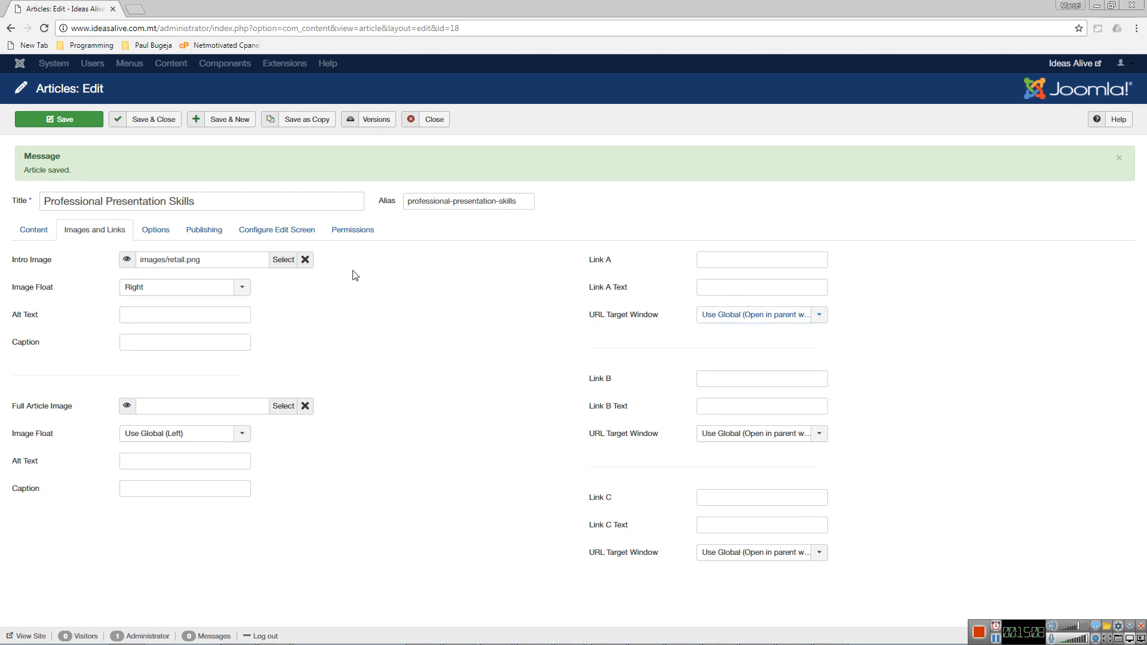
click(157, 229)
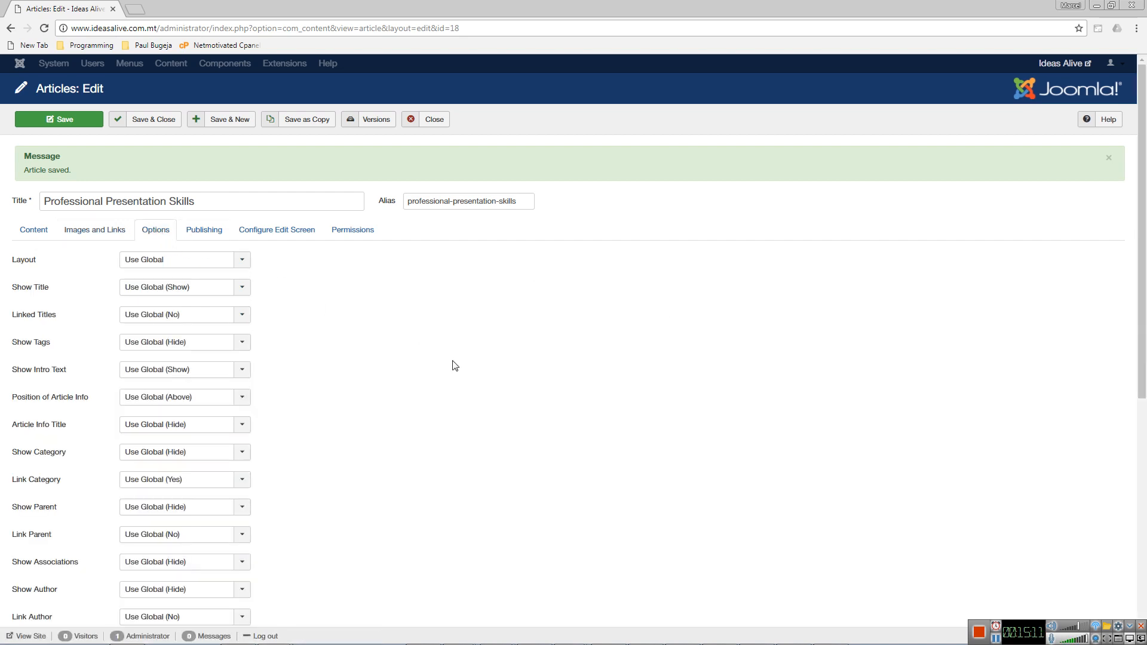
scroll(455, 366, down, 2)
Step: On the live "Why train?" page, examine the author line below the title
key(alt+Tab)
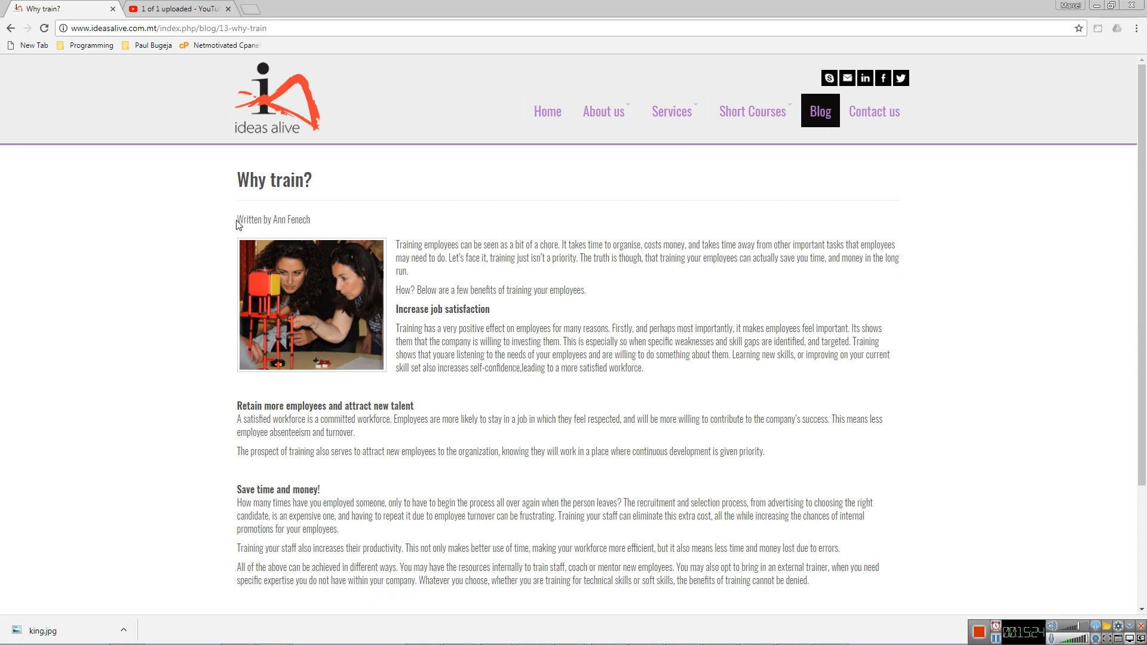
drag(237, 222, 320, 223)
click(564, 305)
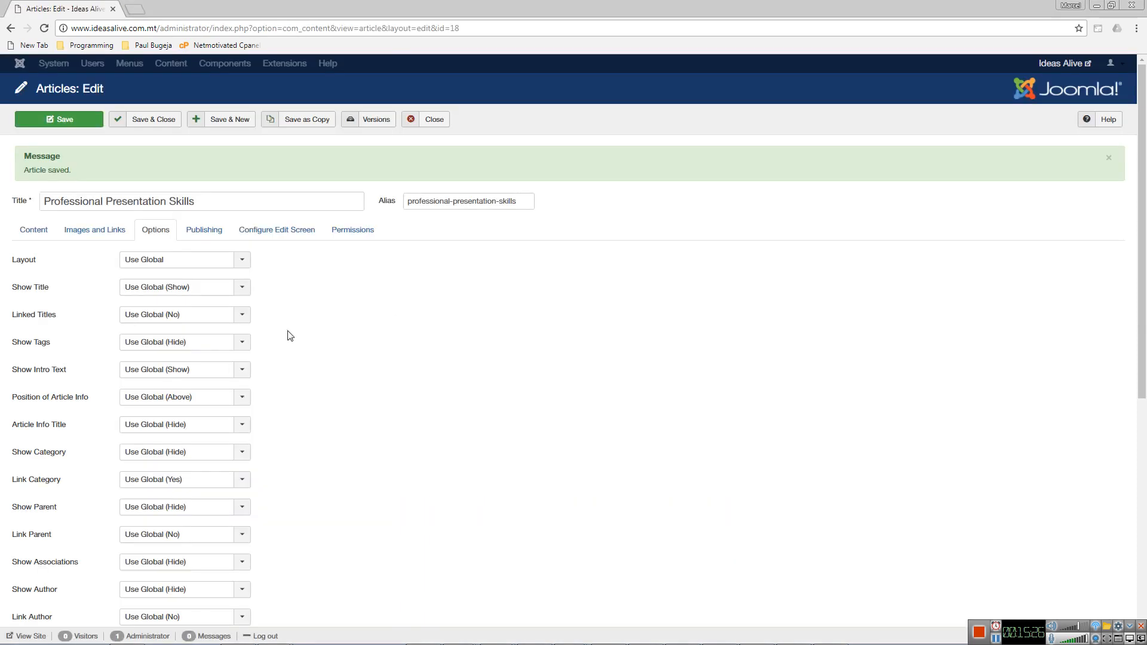
Step: Close the open article, search the article list for "why" and open the "Why train?" article for editing
click(444, 122)
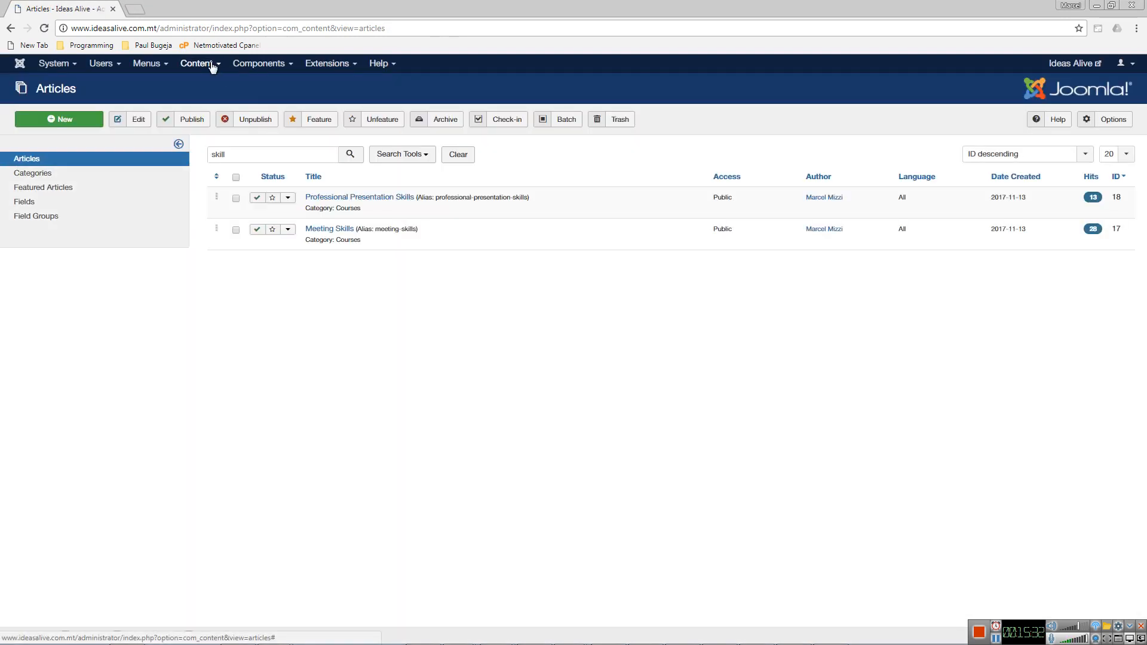
key(alt+Tab)
key(alt+Tab)
double_click(237, 150)
text(why)
key(Return)
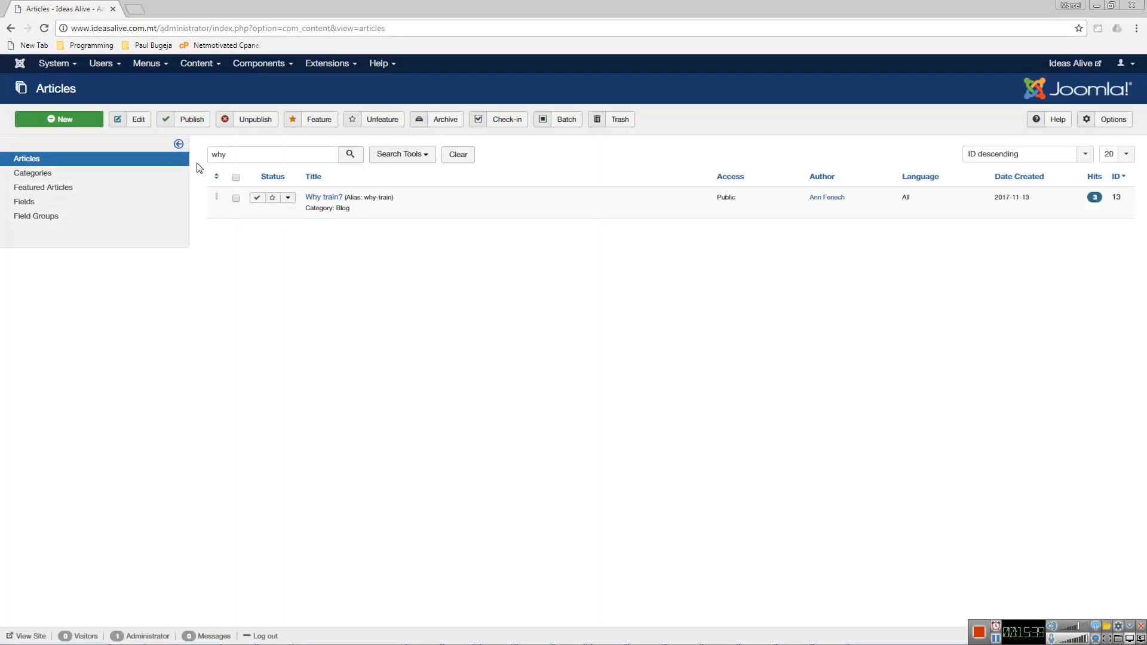
click(331, 198)
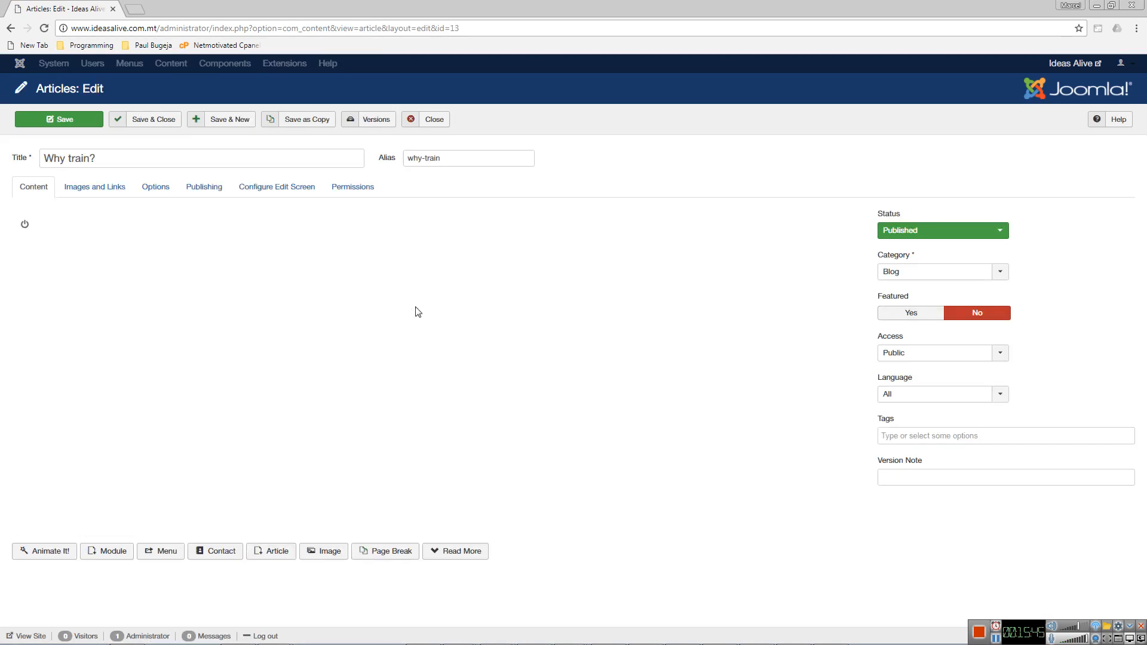
Step: Look over the "Why train?" article's text, its display options including Show Author, and its publishing settings
scroll(417, 331, down, 3)
scroll(400, 387, up, 3)
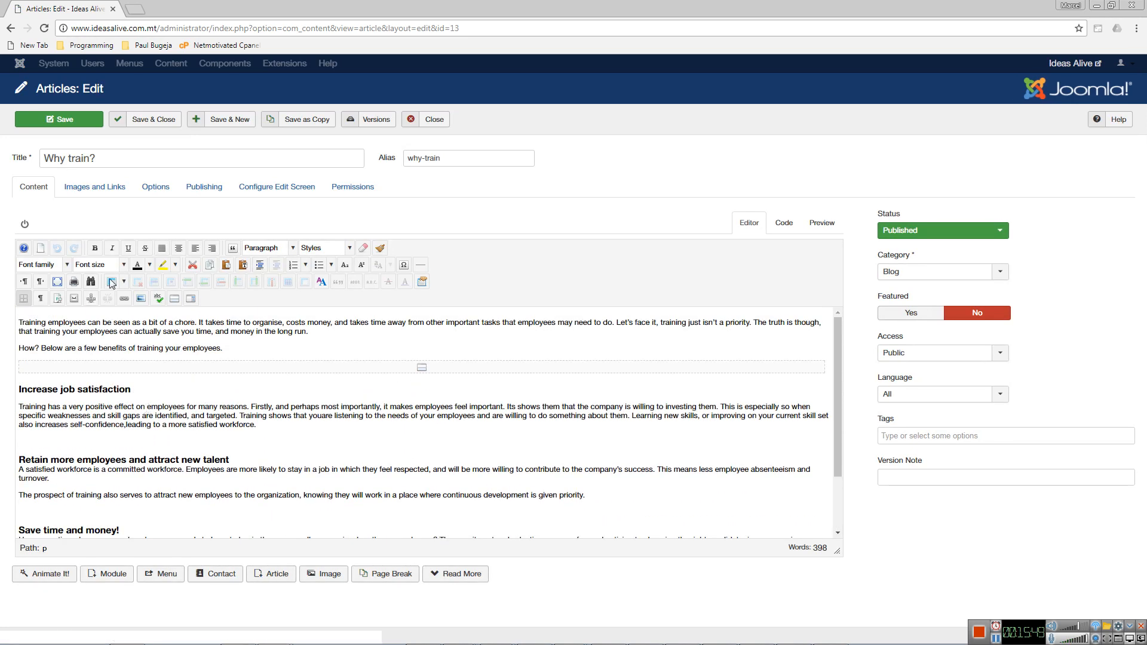
click(157, 187)
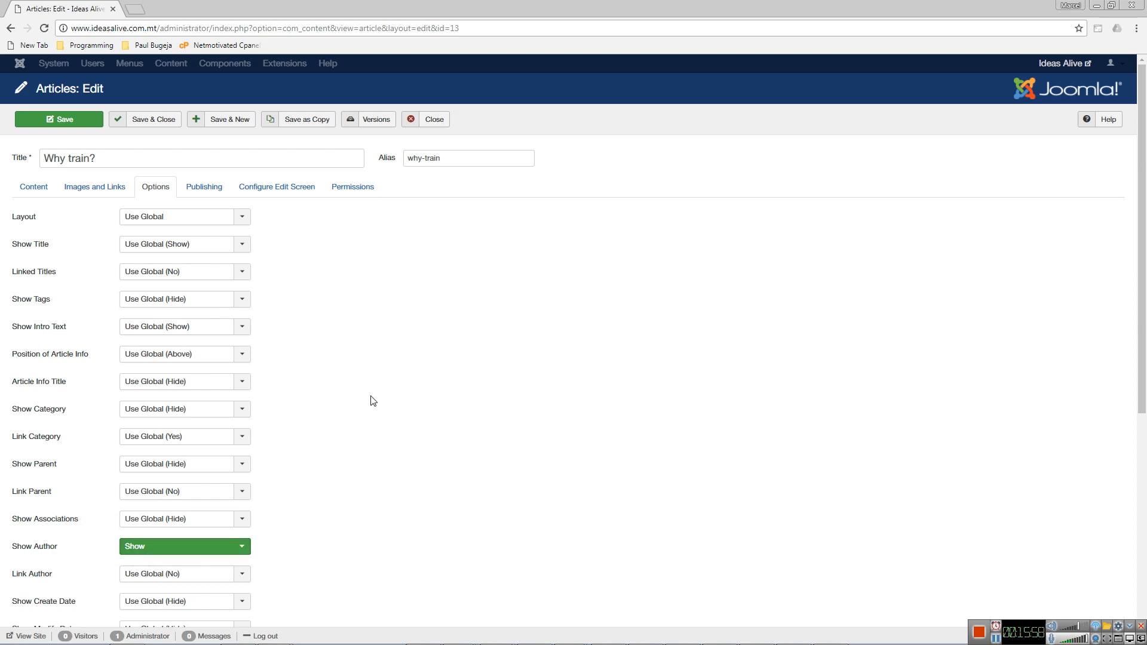
scroll(373, 401, down, 3)
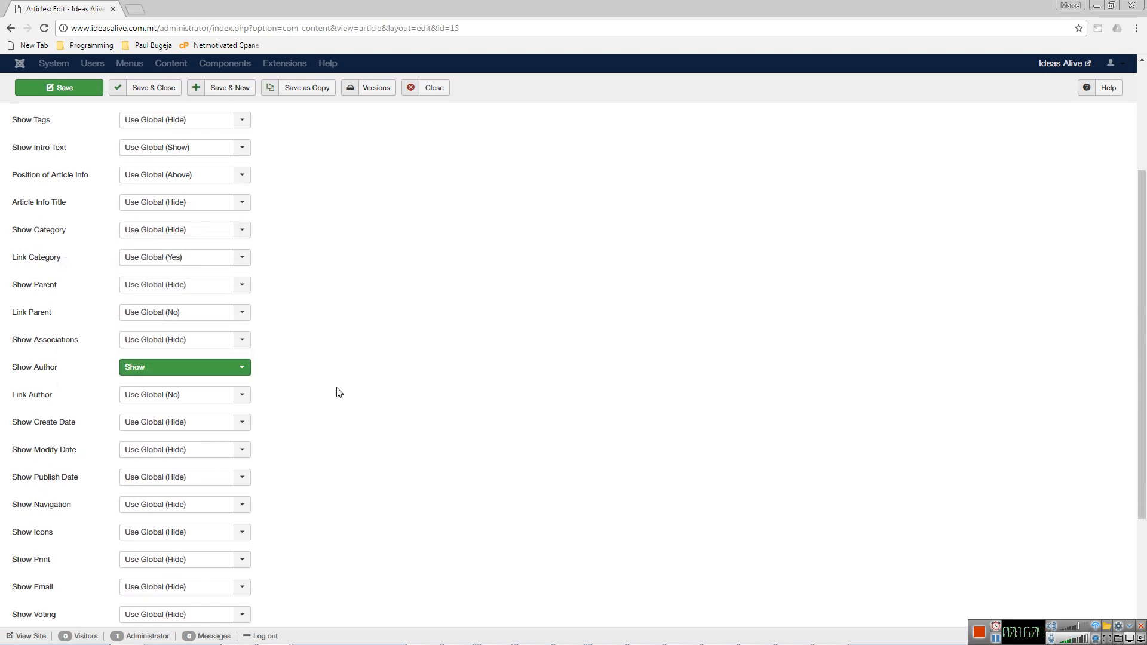
scroll(336, 389, up, 3)
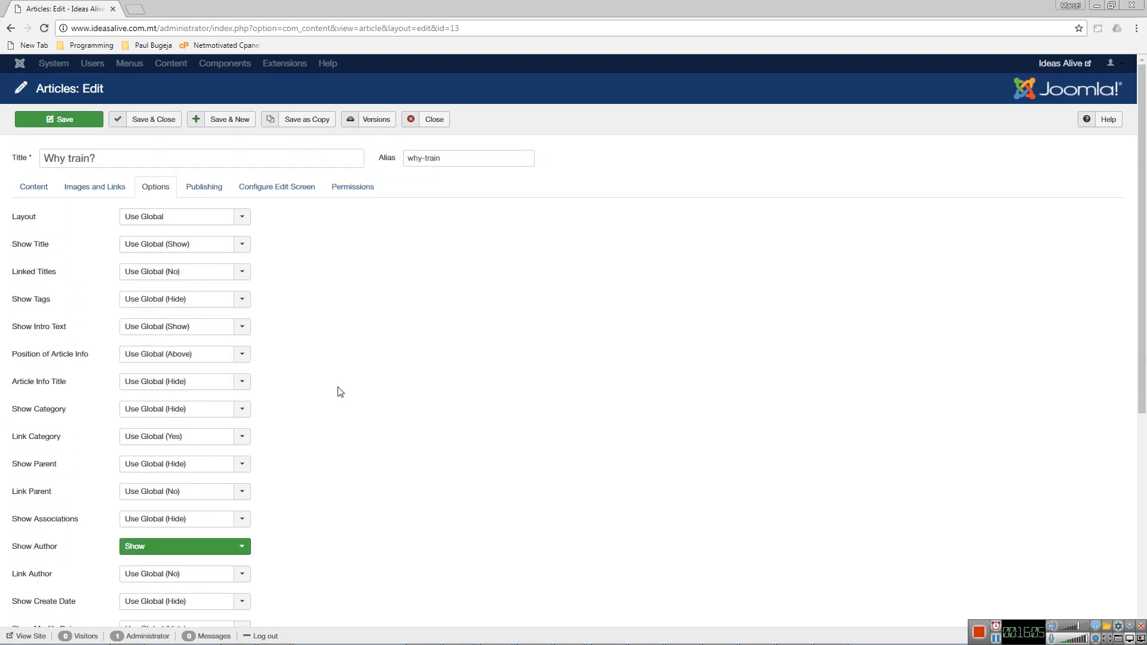
click(204, 187)
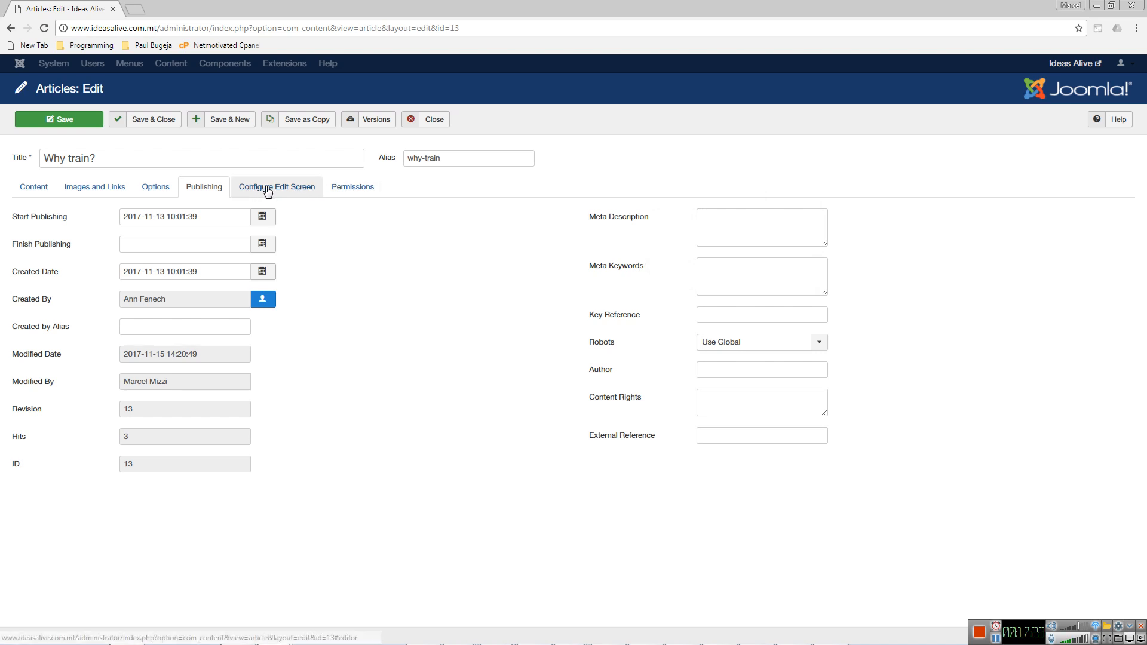
Step: Compare the Read More break in the article's text with the "Why train?" intro on the live Blog page
click(28, 186)
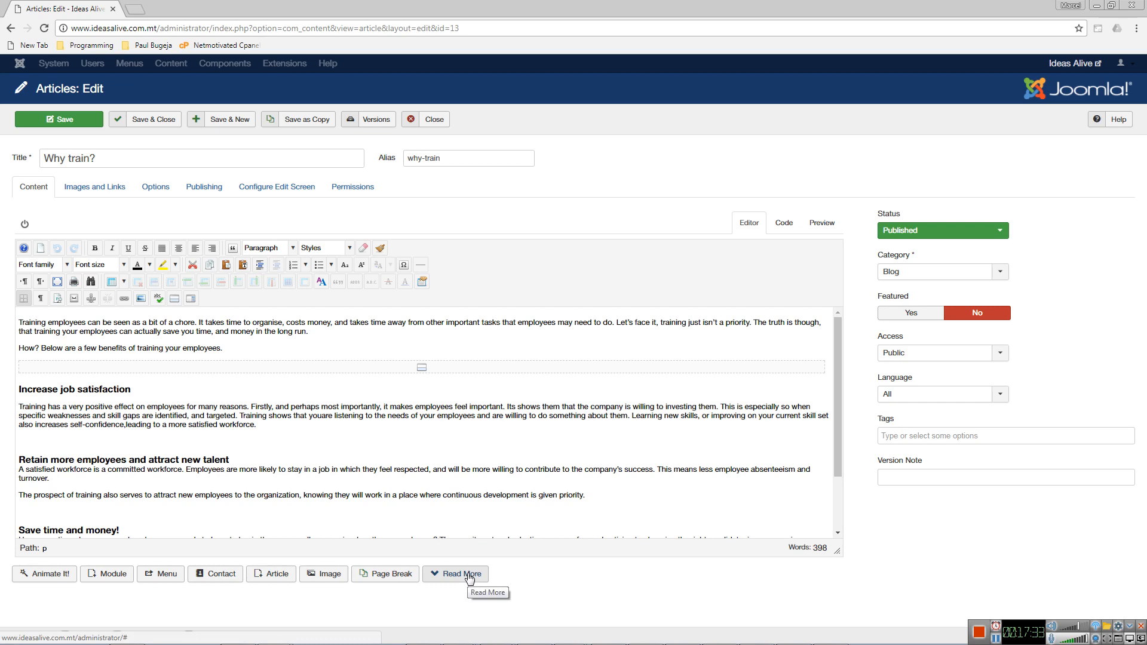
key(alt+Tab)
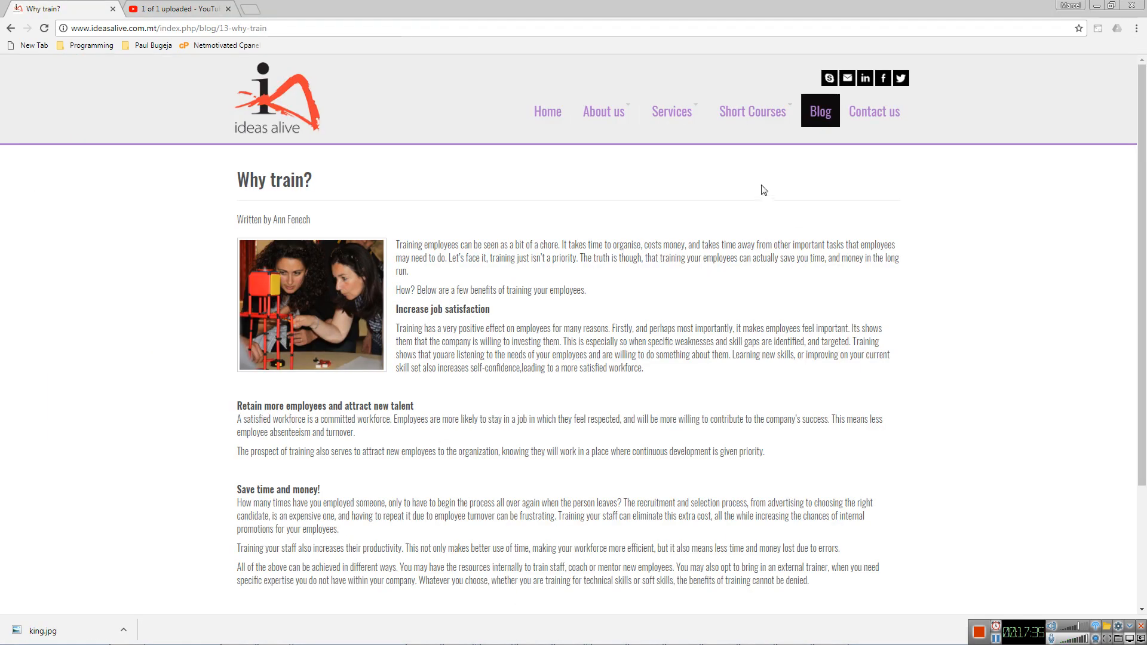
click(822, 118)
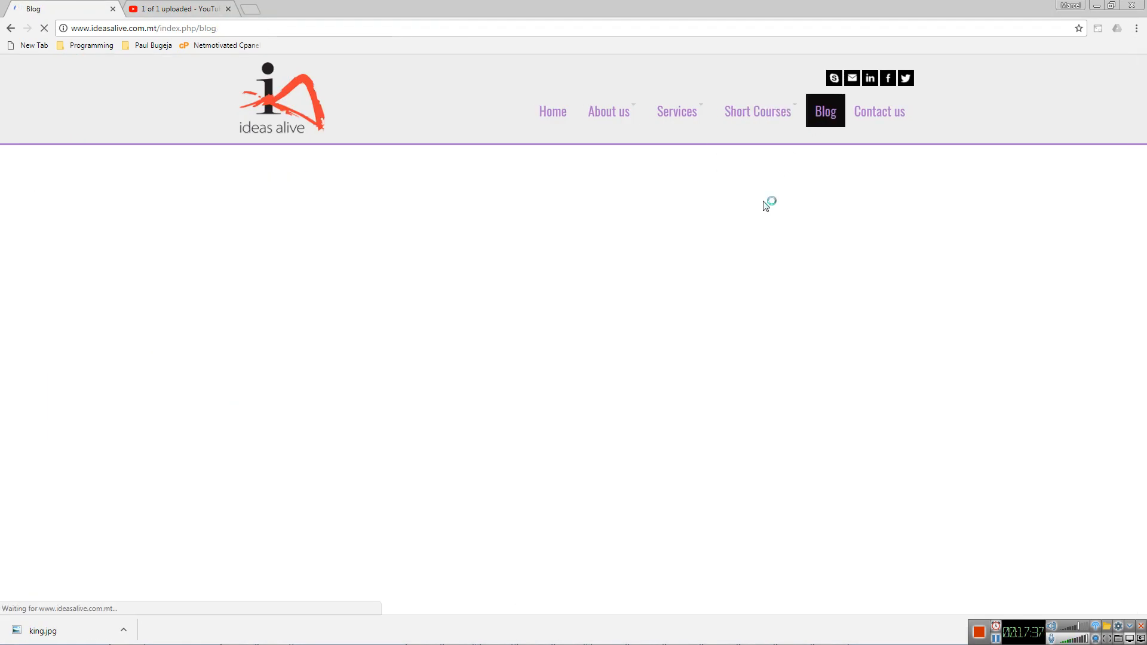
scroll(590, 300, down, 6)
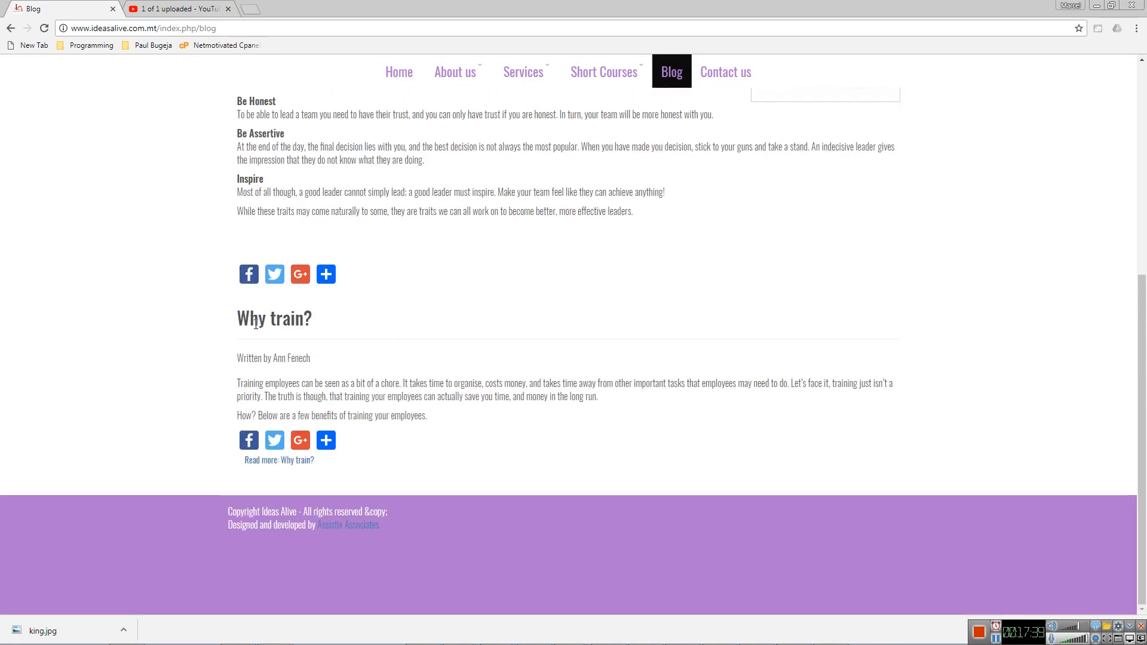
key(alt+Tab)
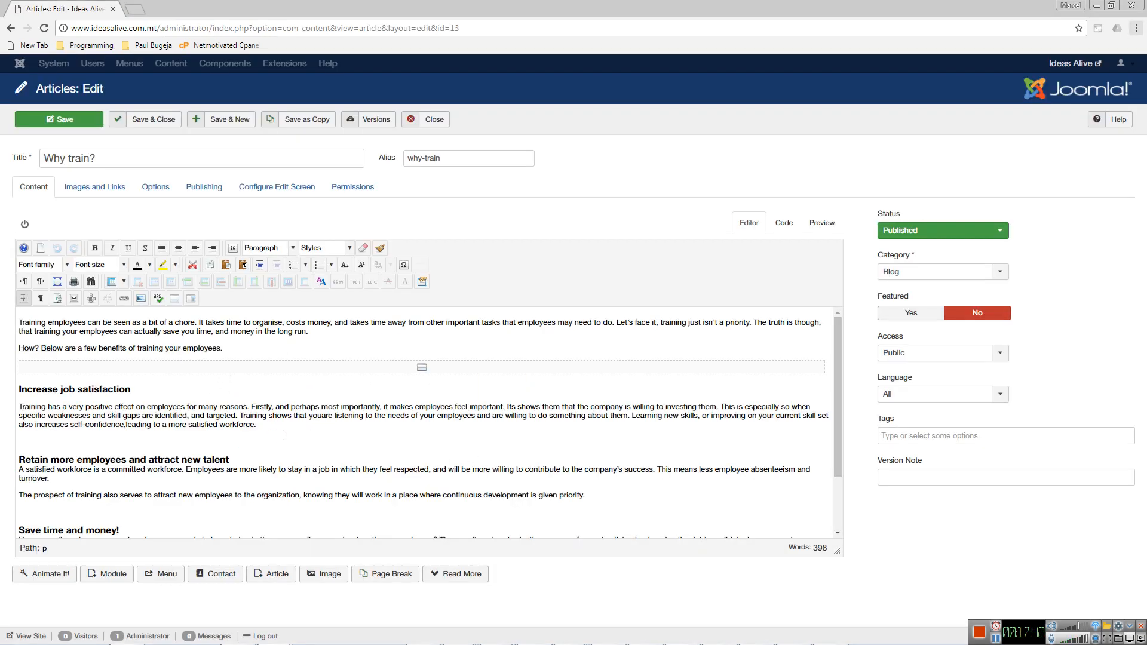
Step: Try to insert another Read More break into the article, and review its text and its intro and full article image settings
click(478, 576)
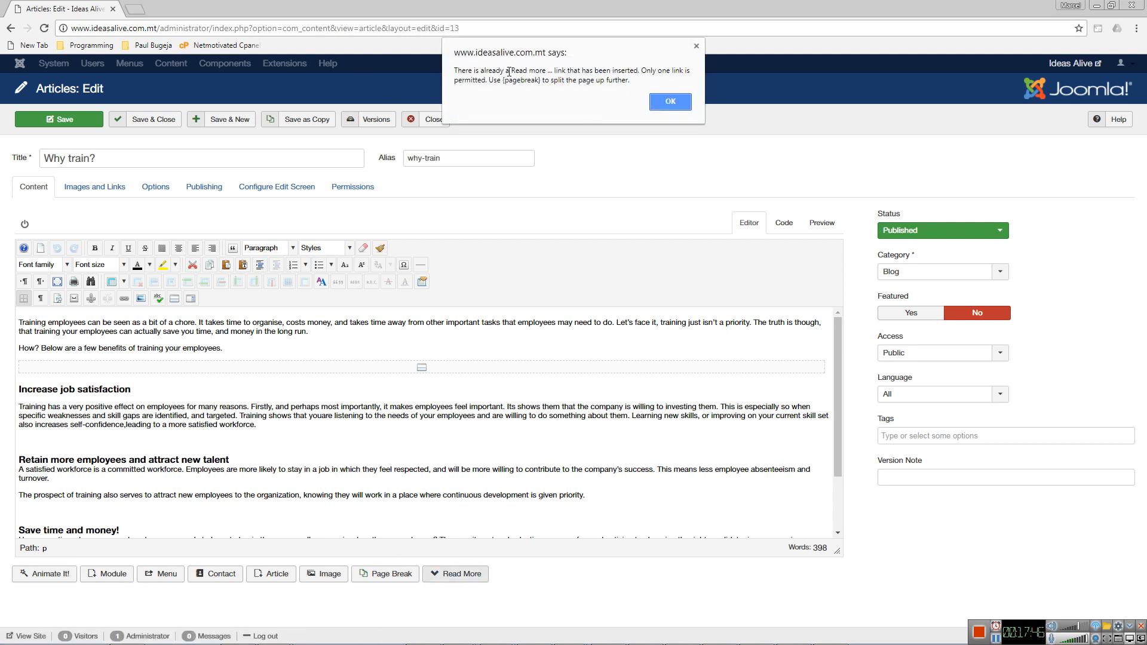
click(670, 103)
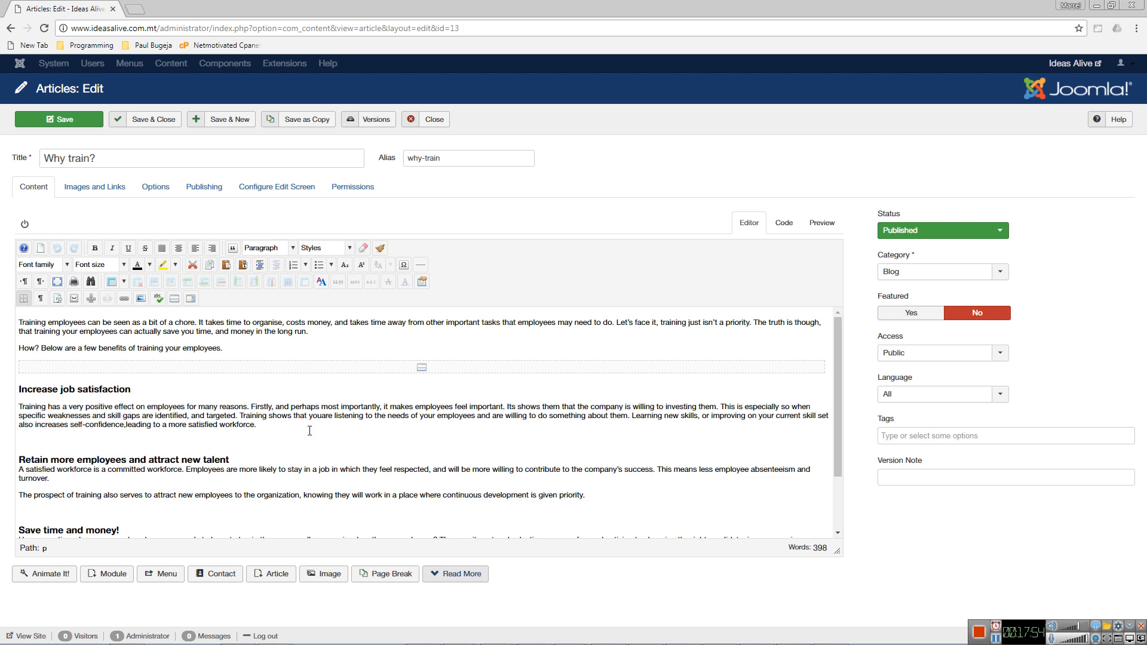
scroll(310, 430, down, 2)
scroll(310, 433, up, 2)
click(94, 187)
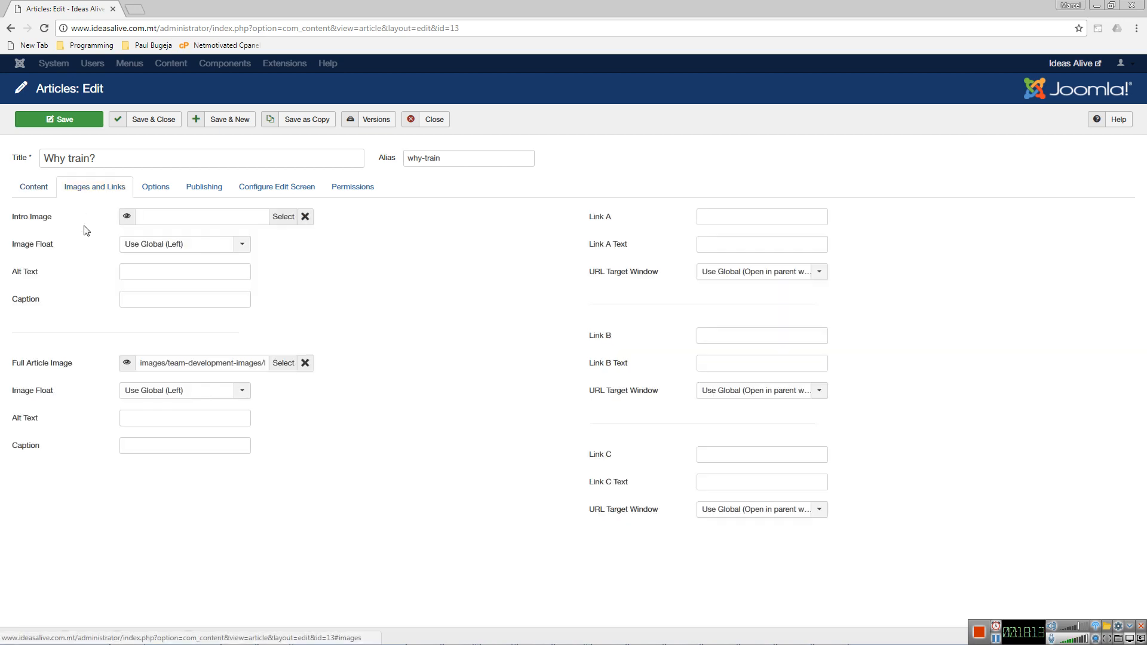
click(34, 187)
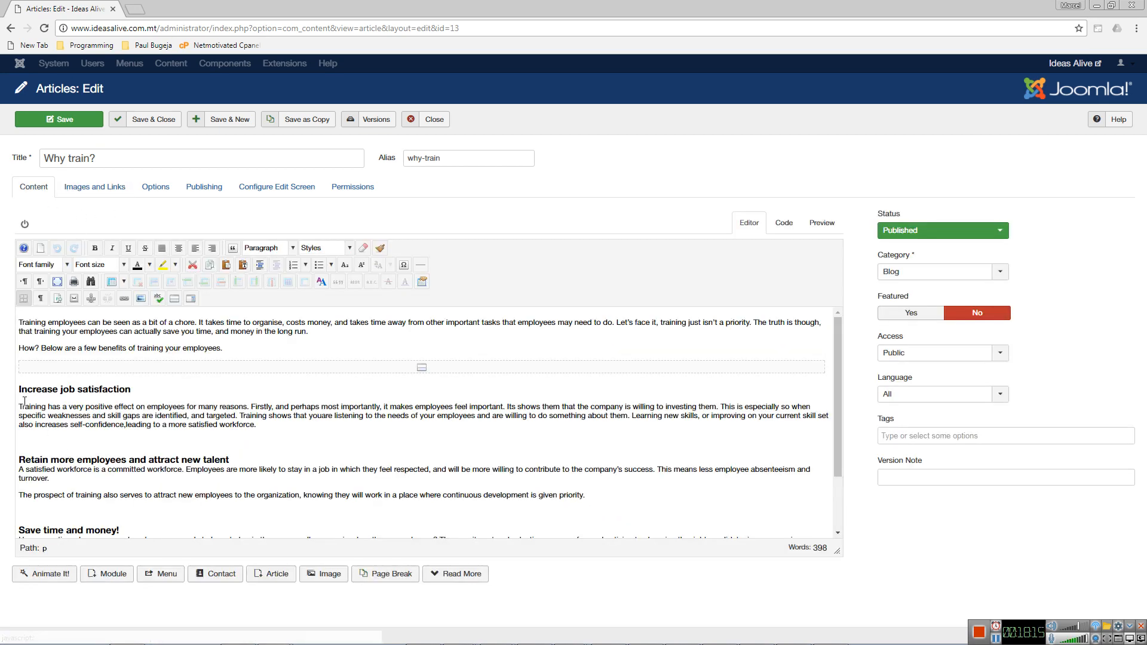
Step: Start inserting an image before the "Retain more employees and attract new talent" heading, check the upload option and choose teambuilding.jpg
click(20, 455)
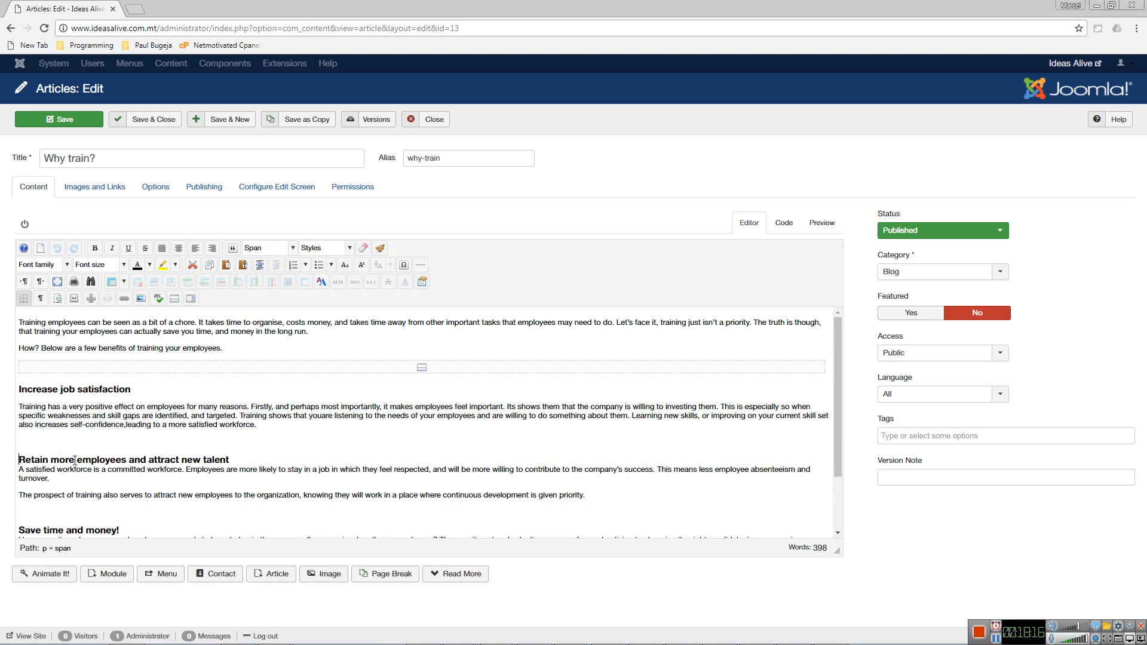
click(144, 300)
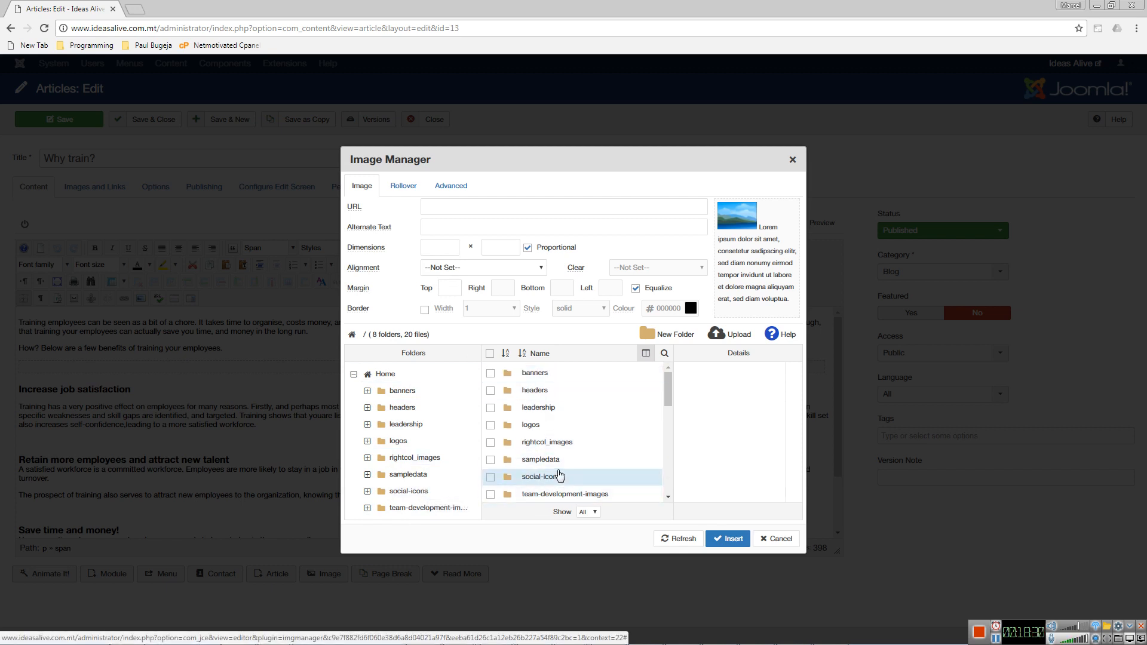
scroll(560, 476, down, 4)
scroll(560, 476, down, 2)
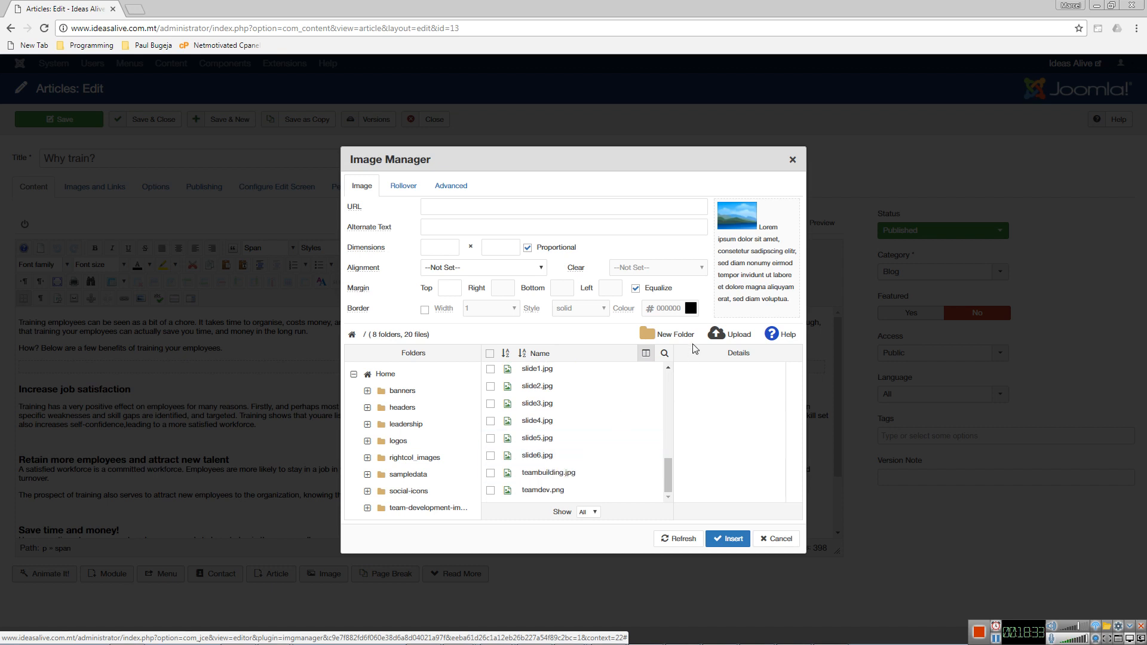
click(735, 334)
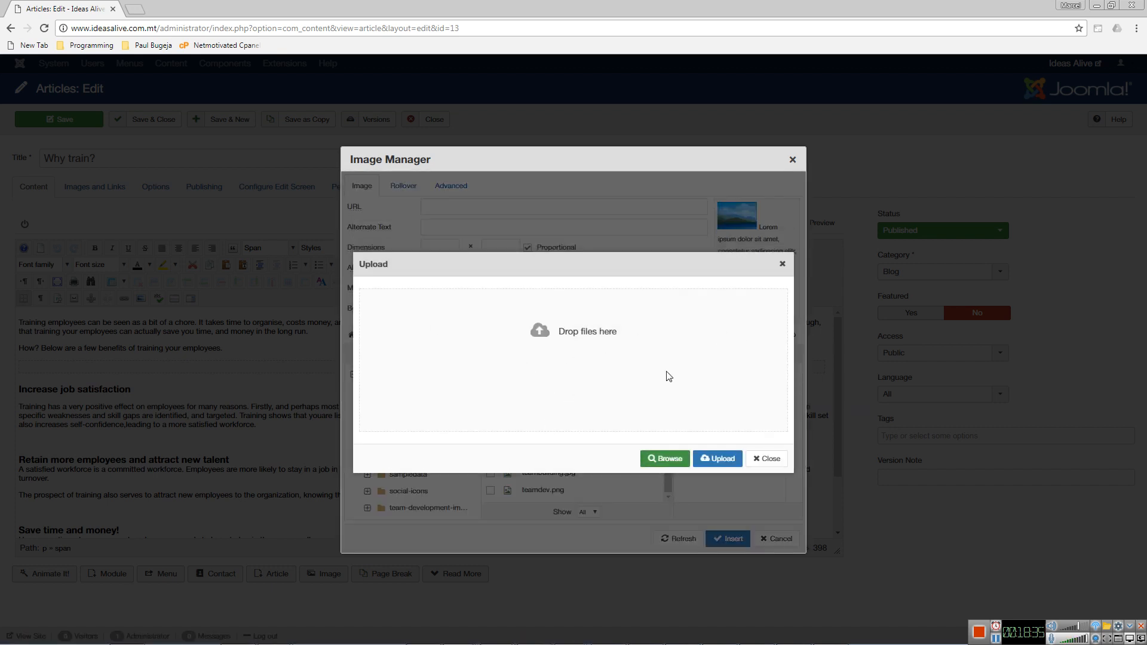
click(764, 458)
click(553, 473)
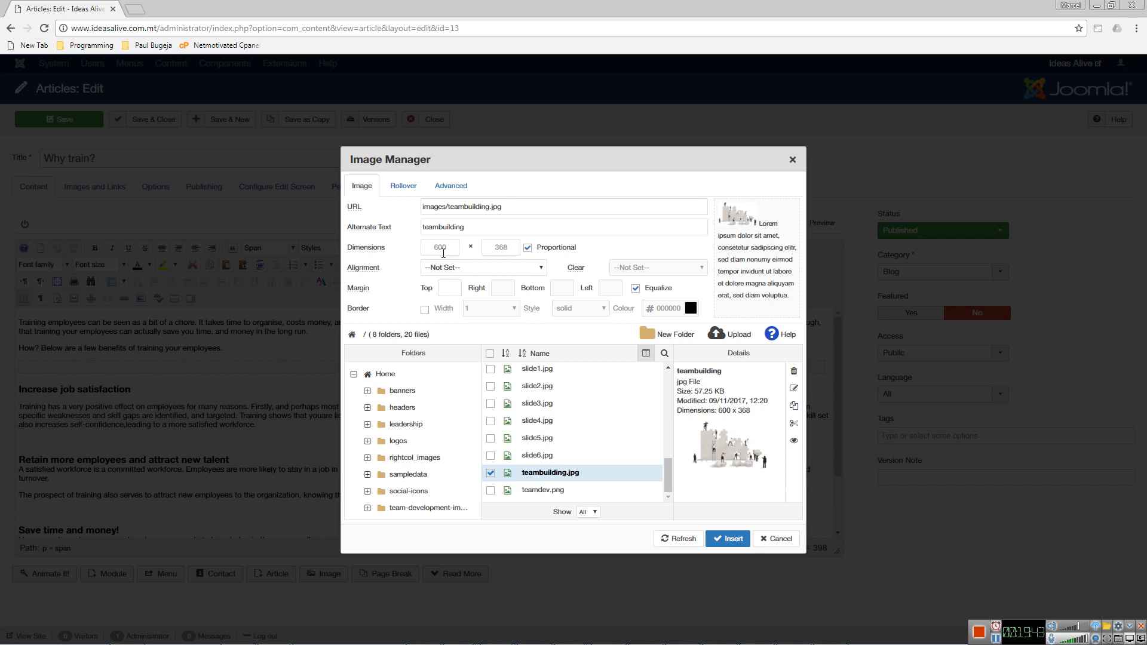
Step: Check the image's dimensions and alignment choices, and set its alignment to Left
drag(457, 247, 419, 248)
click(485, 270)
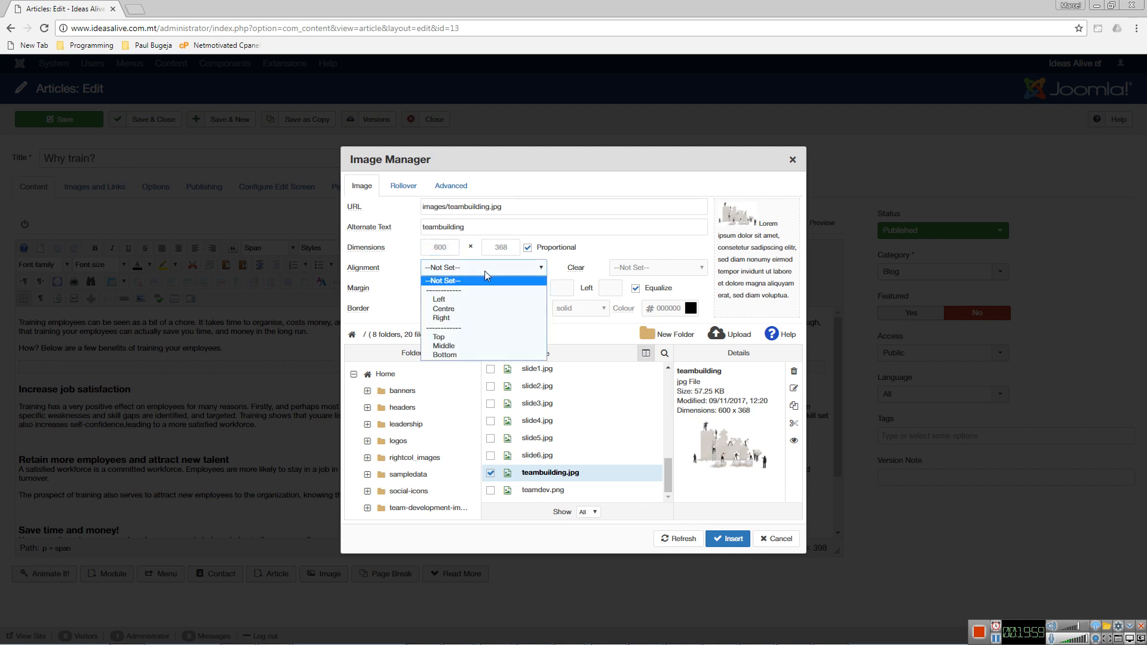
click(526, 280)
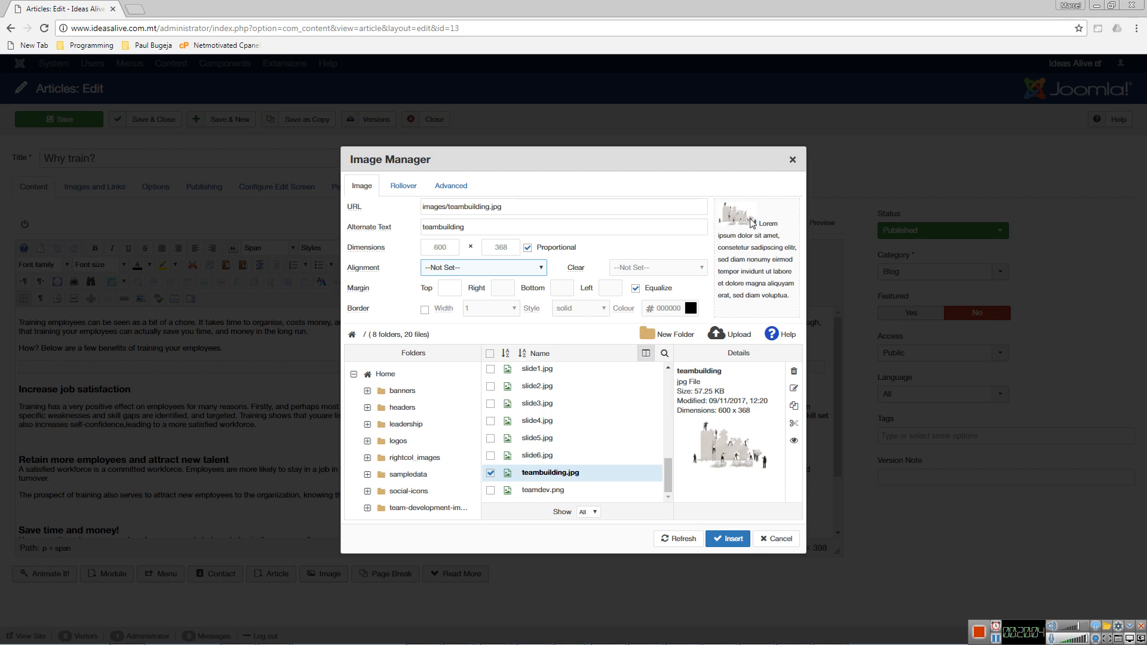
click(504, 268)
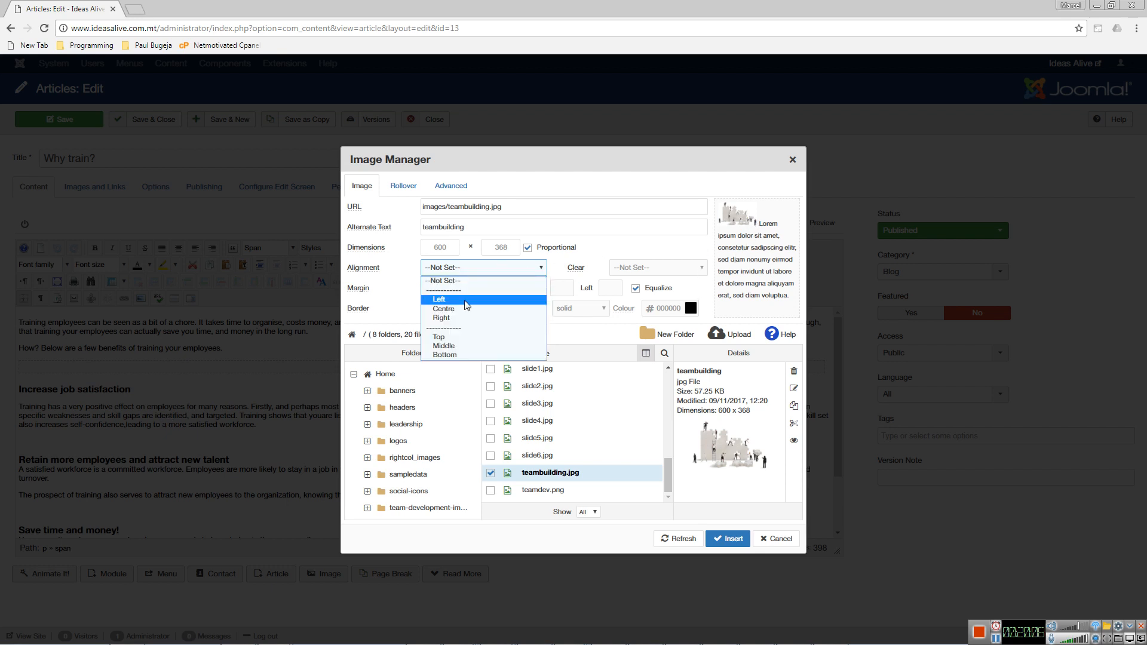
click(471, 299)
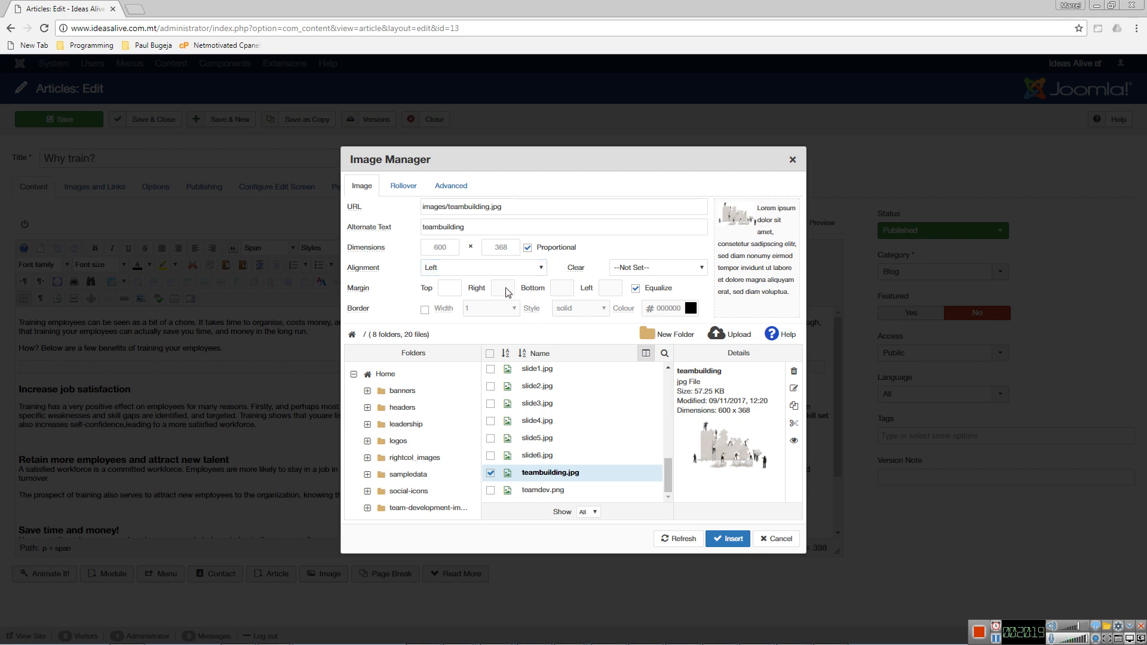
Step: Turn off equalized margins, set the right margin to 10, insert the image and select it in the article
click(635, 288)
click(511, 290)
key(Tab)
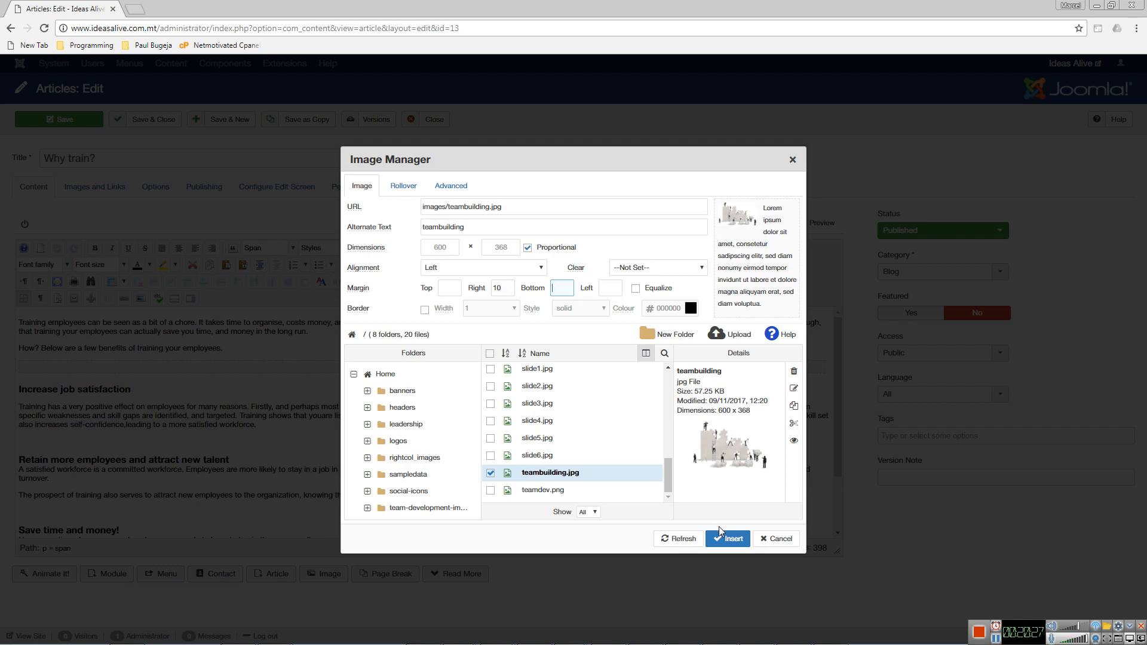
click(728, 539)
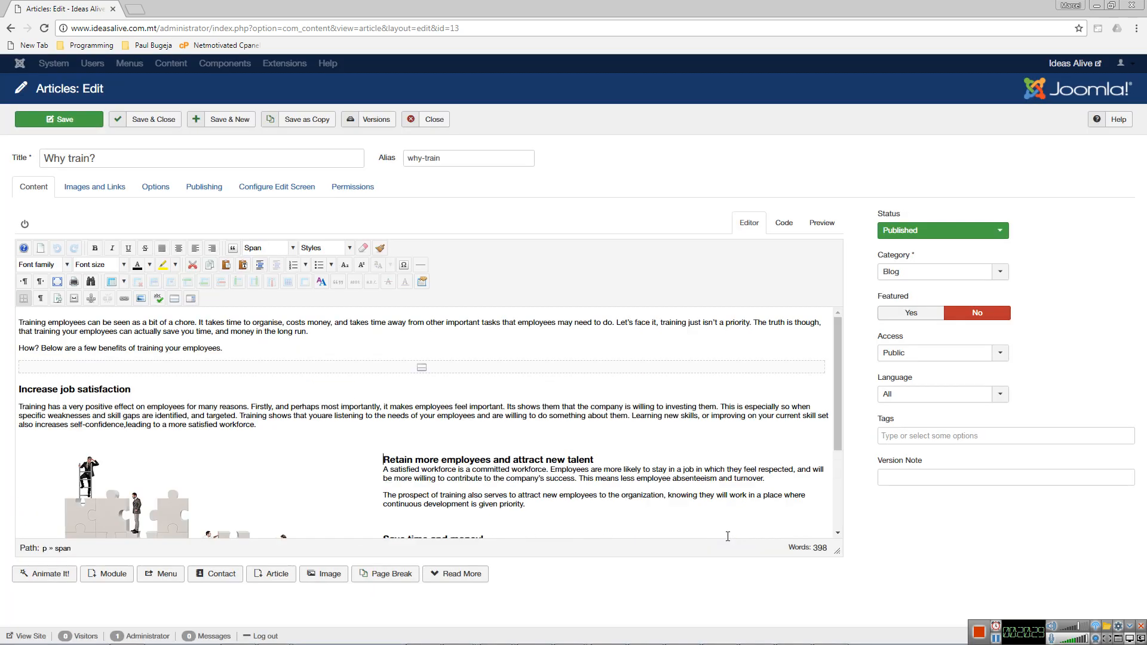
scroll(611, 504, down, 3)
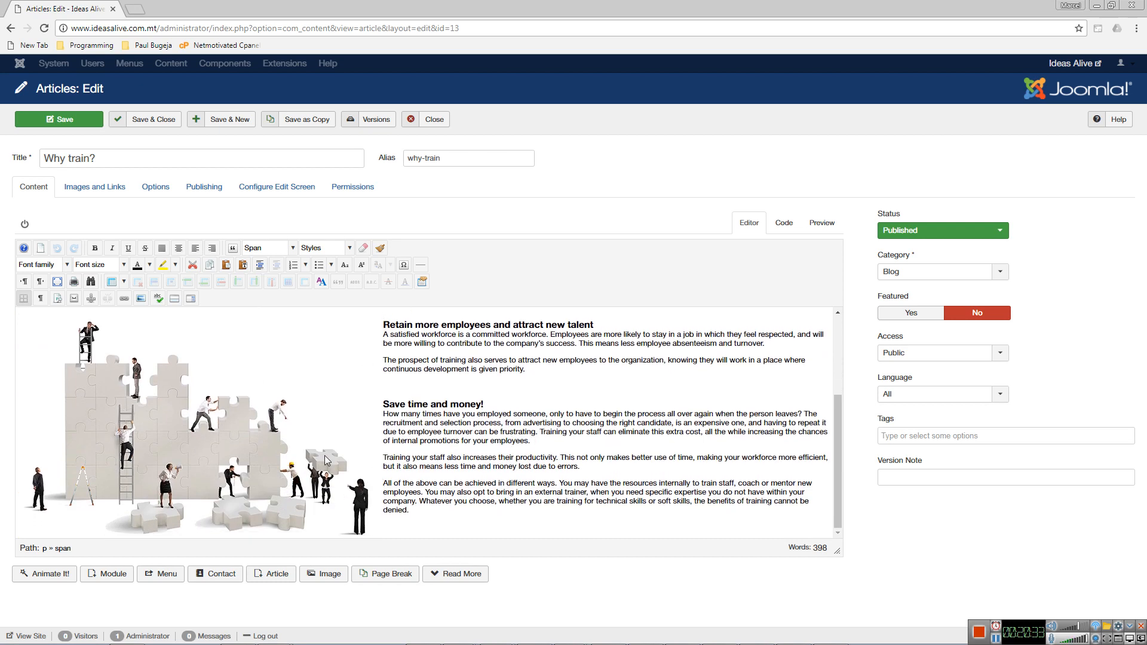
click(231, 428)
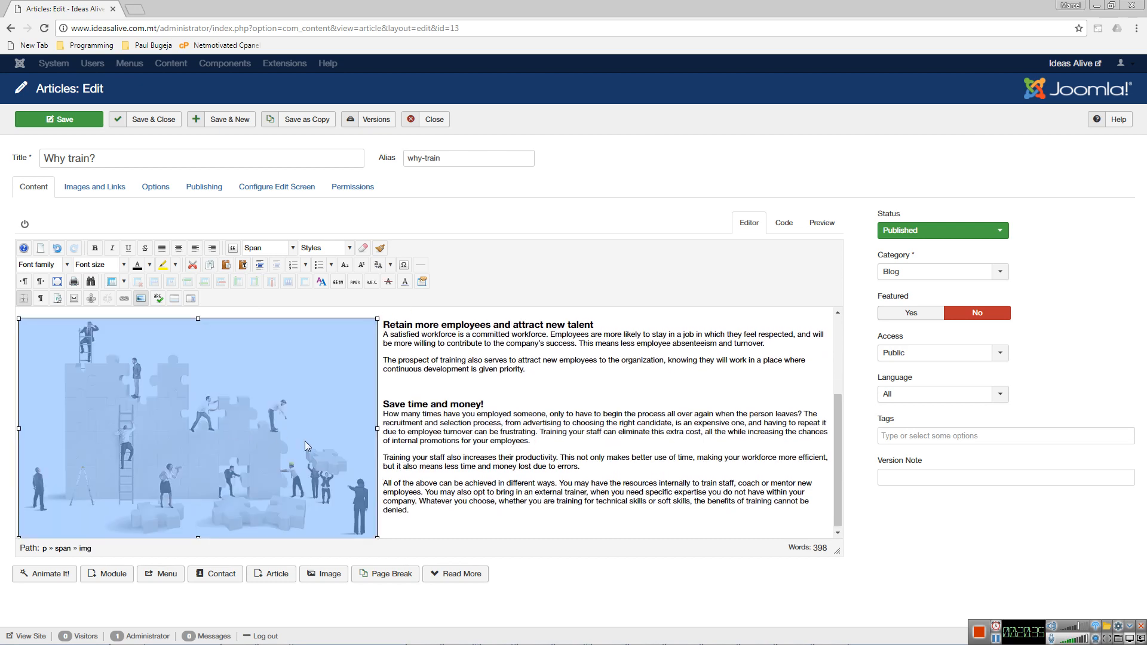
Step: Shrink the teambuilding image proportionally to about three quarters of its width and deselect it
drag(377, 317, 279, 368)
click(352, 396)
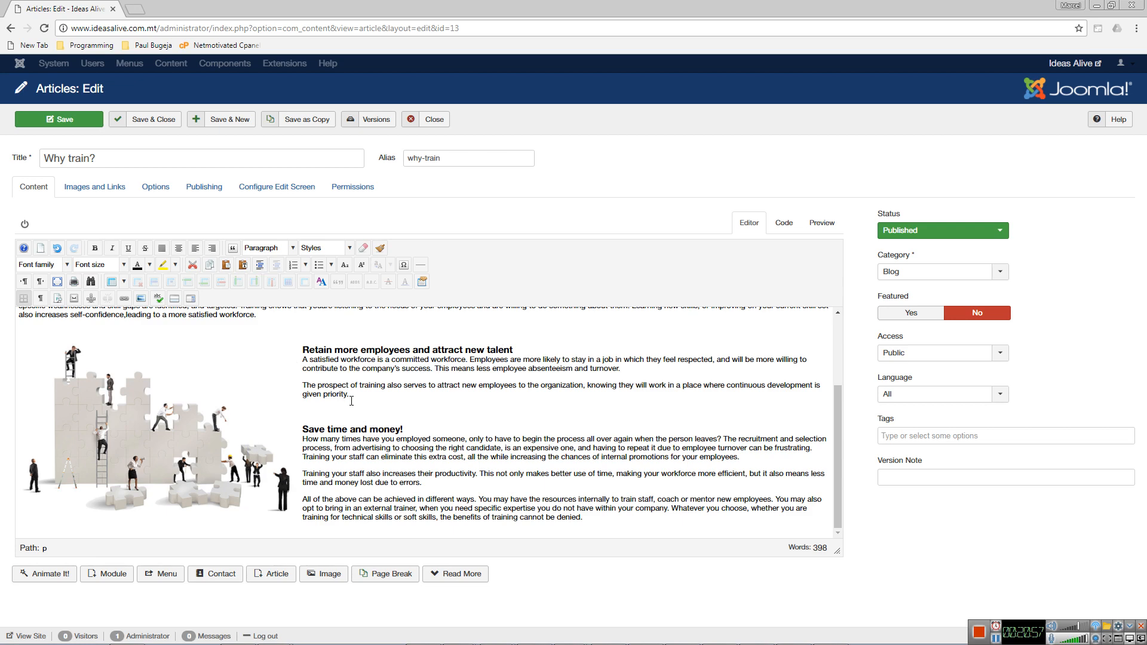
Step: Examine the link options for the teambuilding image, including the Main Menu items and the URL field, without adding a link
click(192, 444)
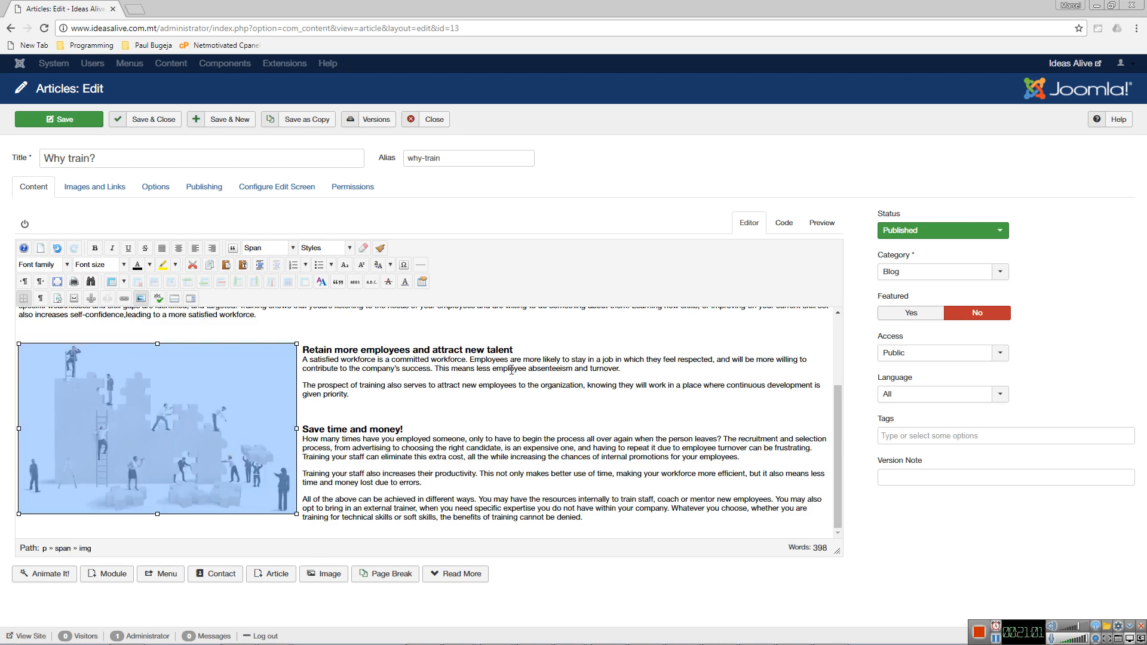
click(125, 303)
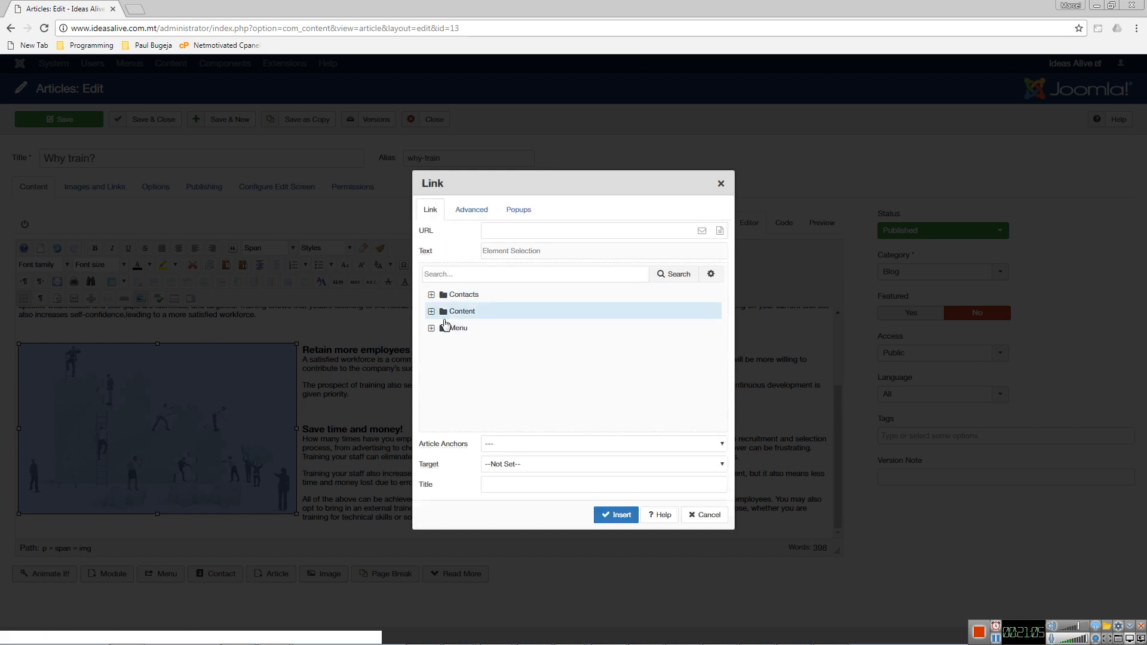
click(432, 328)
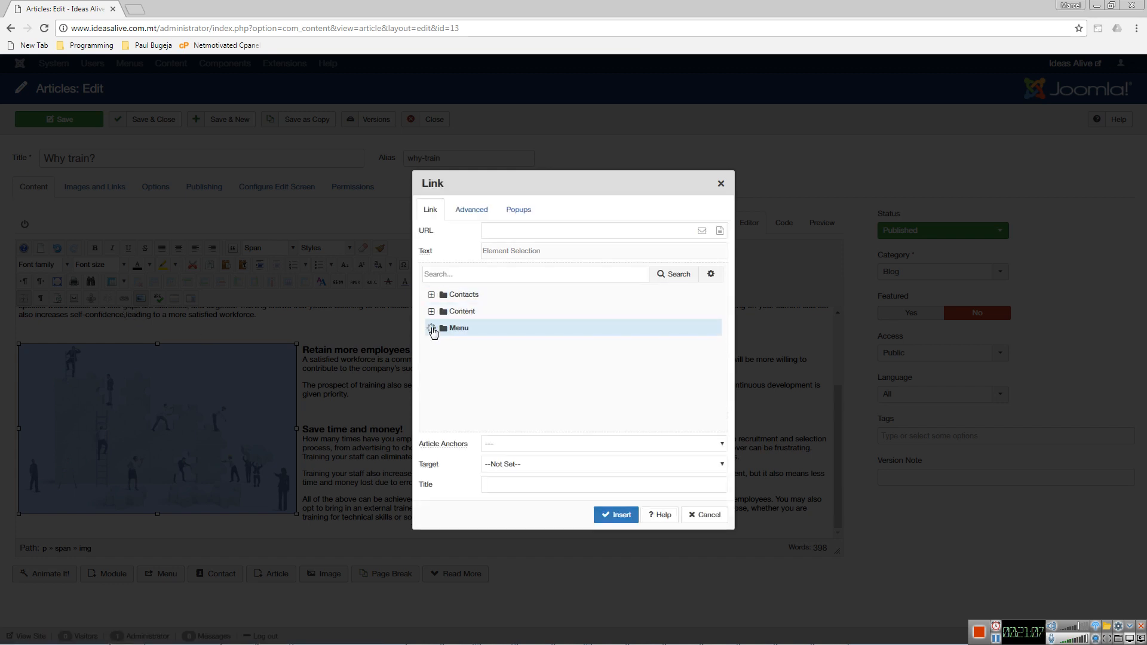
click(444, 345)
click(524, 232)
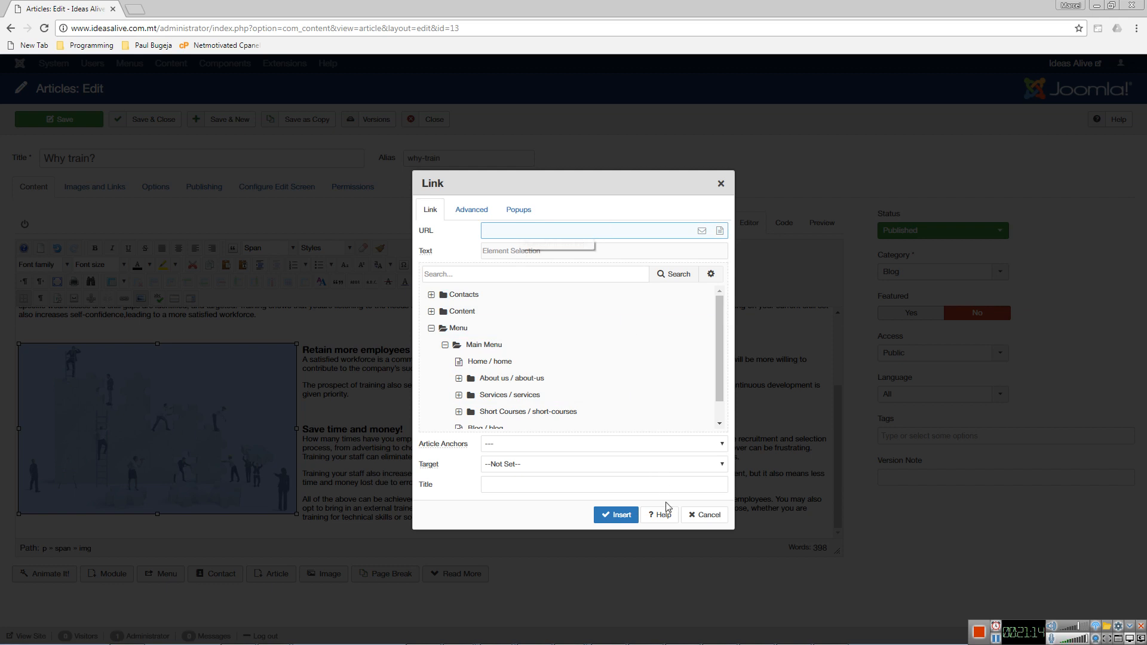
click(699, 514)
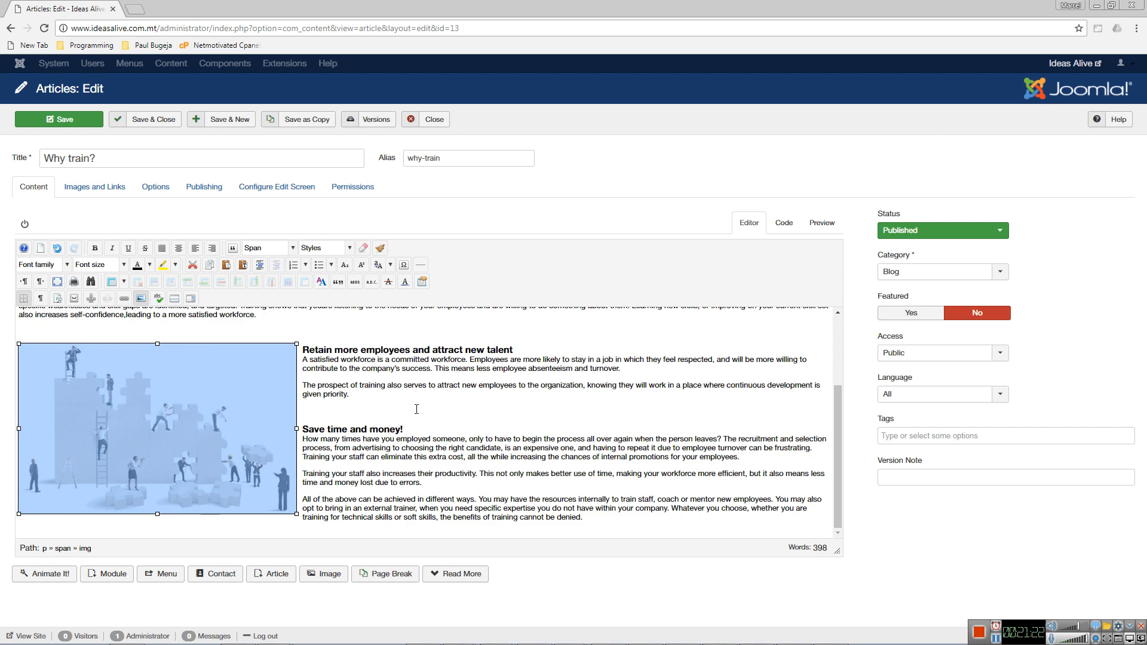
Step: Delete the teambuilding image and insert a table with two rows and two columns in its place
scroll(376, 412, up, 2)
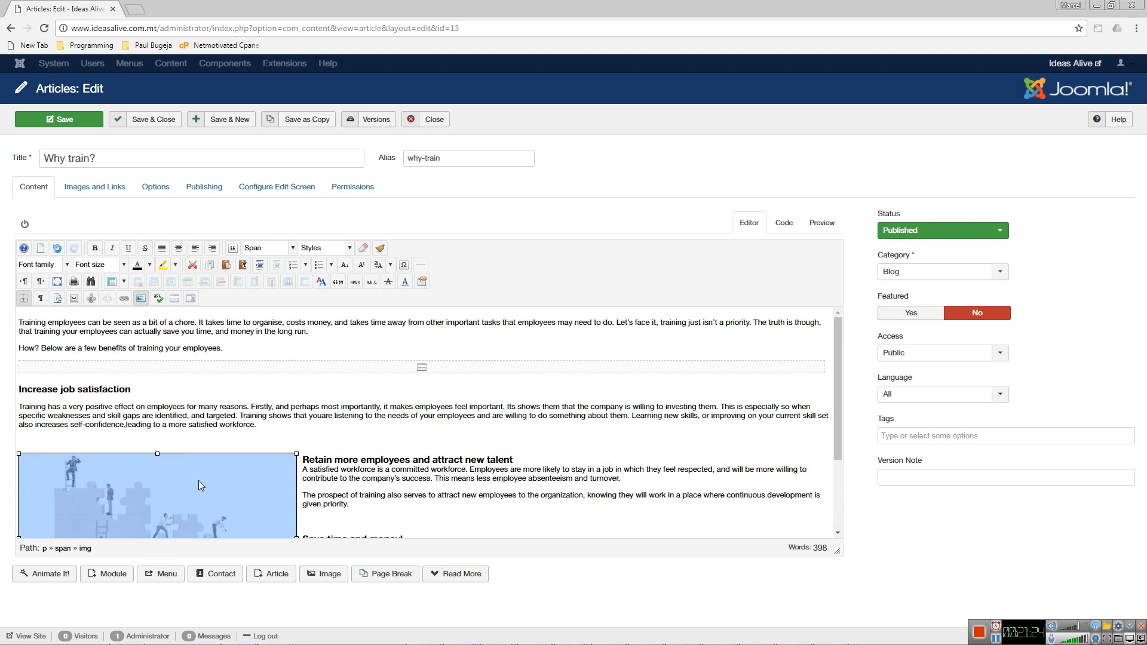
key(Delete)
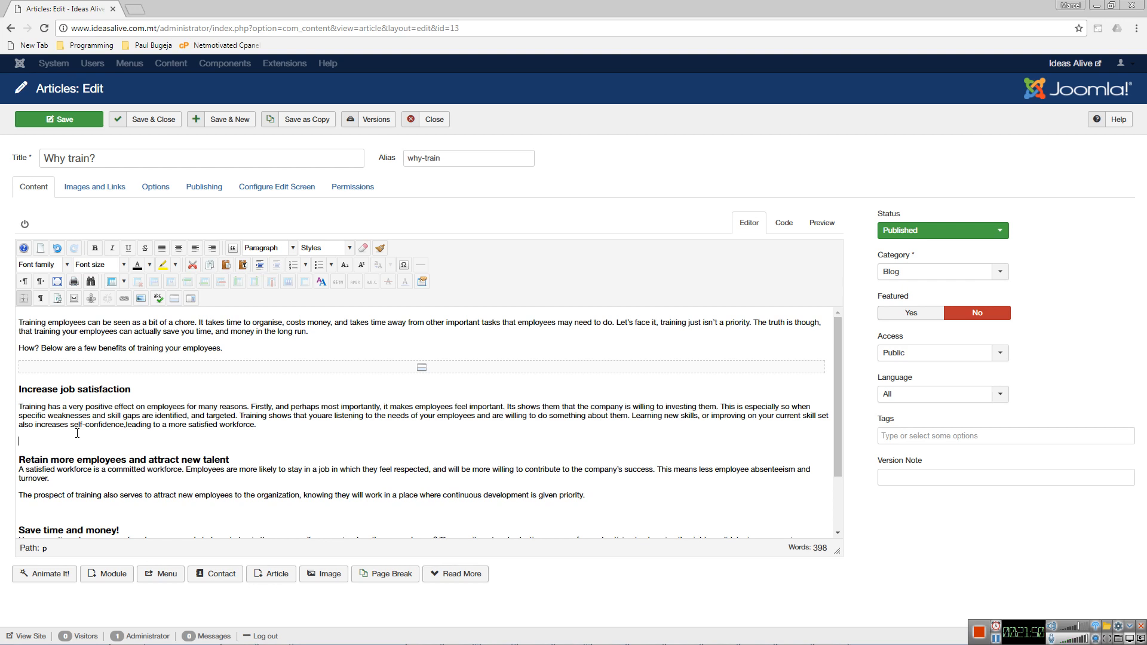
click(124, 282)
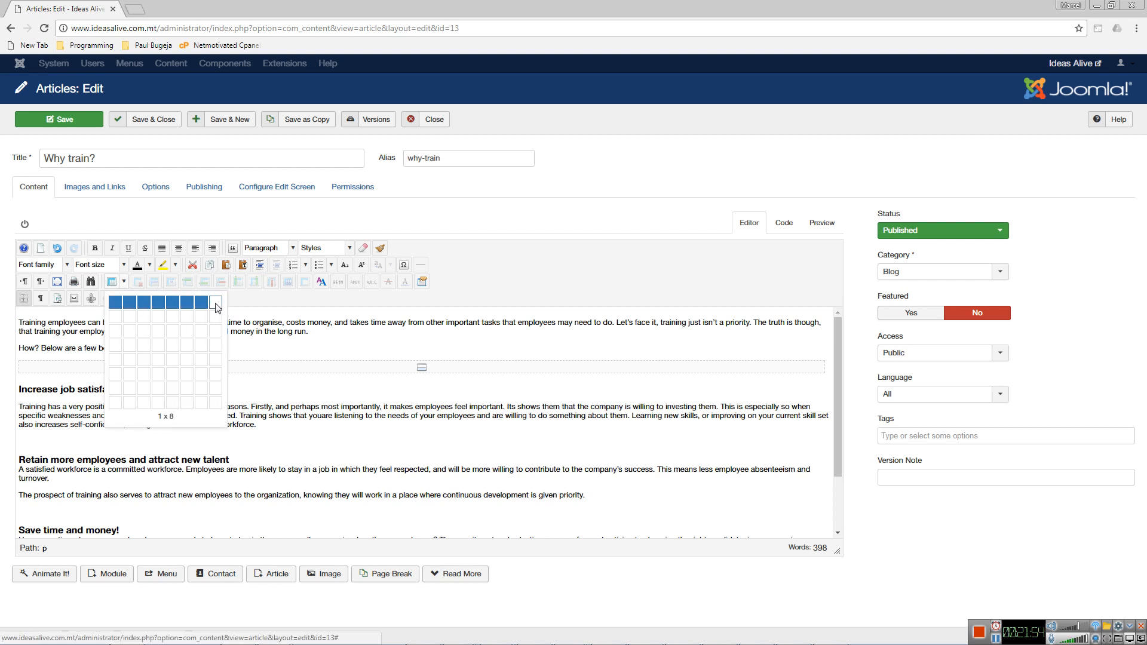
click(132, 330)
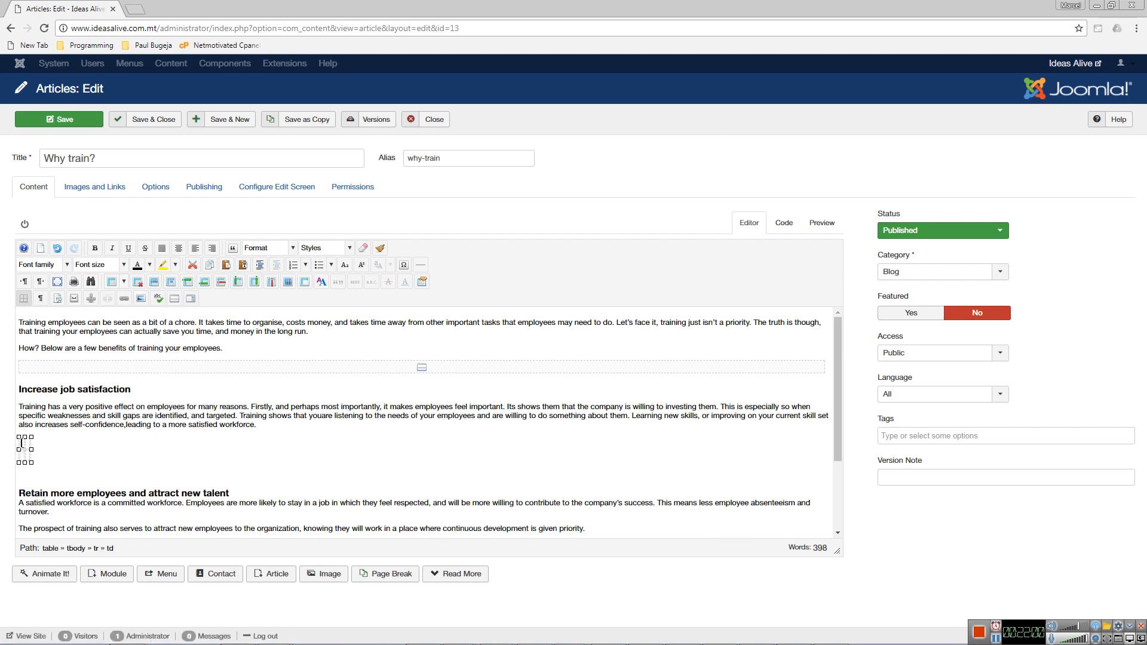
Step: Fill the table's four cells with the sample text sdfsdf, sdfsdf, sdfdfd and sdfsdf
text(sdfsdf)
key(Tab)
text(sdfsdf)
key(Tab)
key(Tab)
text(sdfsdf)
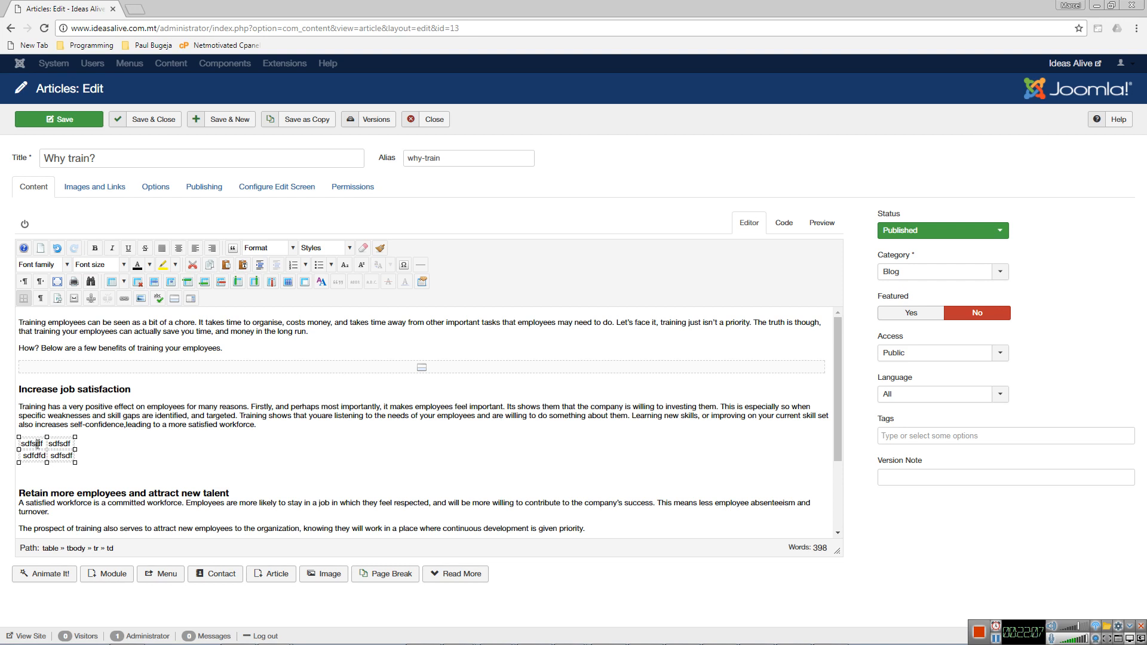
Step: Examine the editing commands available for the table and its rows, and look over the article text
right_click(37, 445)
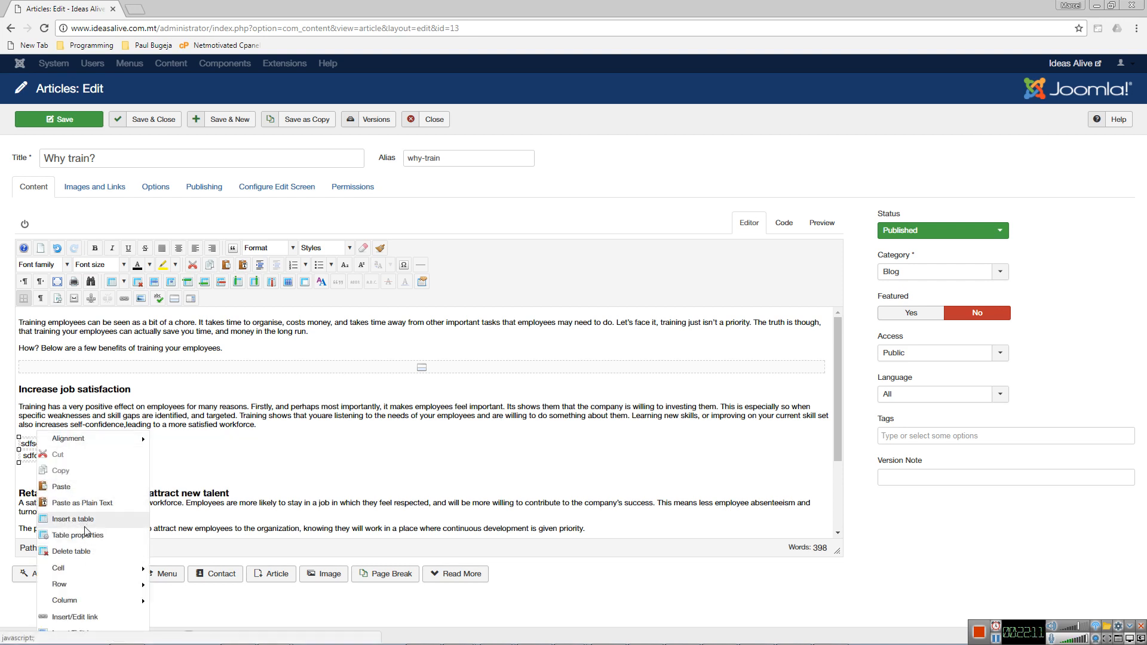
mouse_move(75, 572)
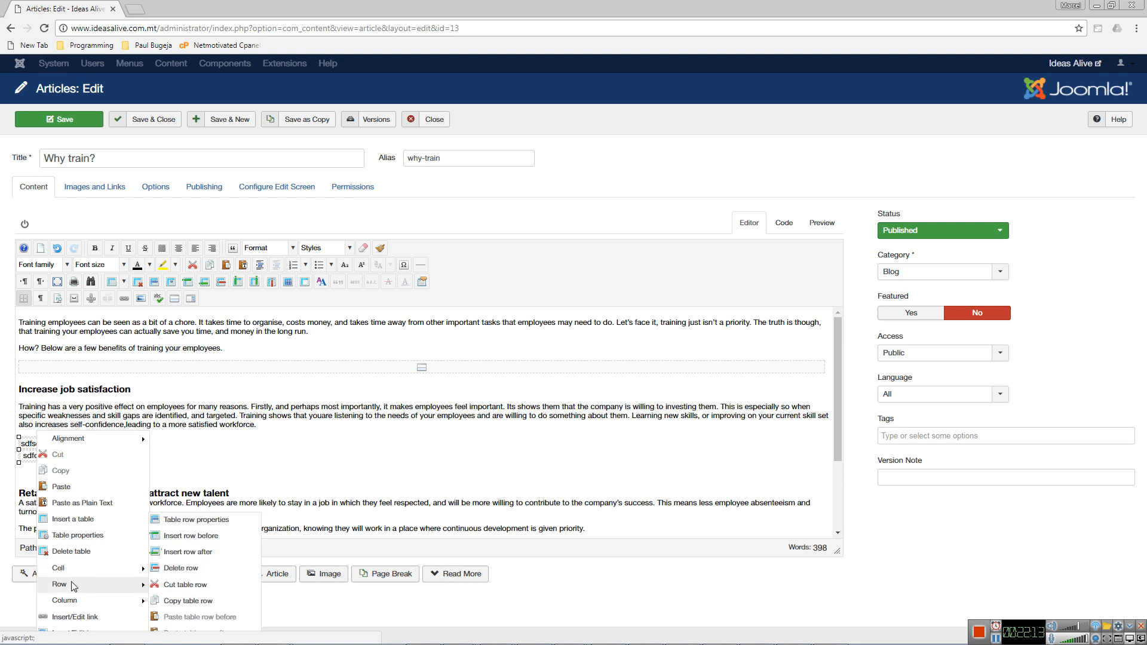
click(105, 464)
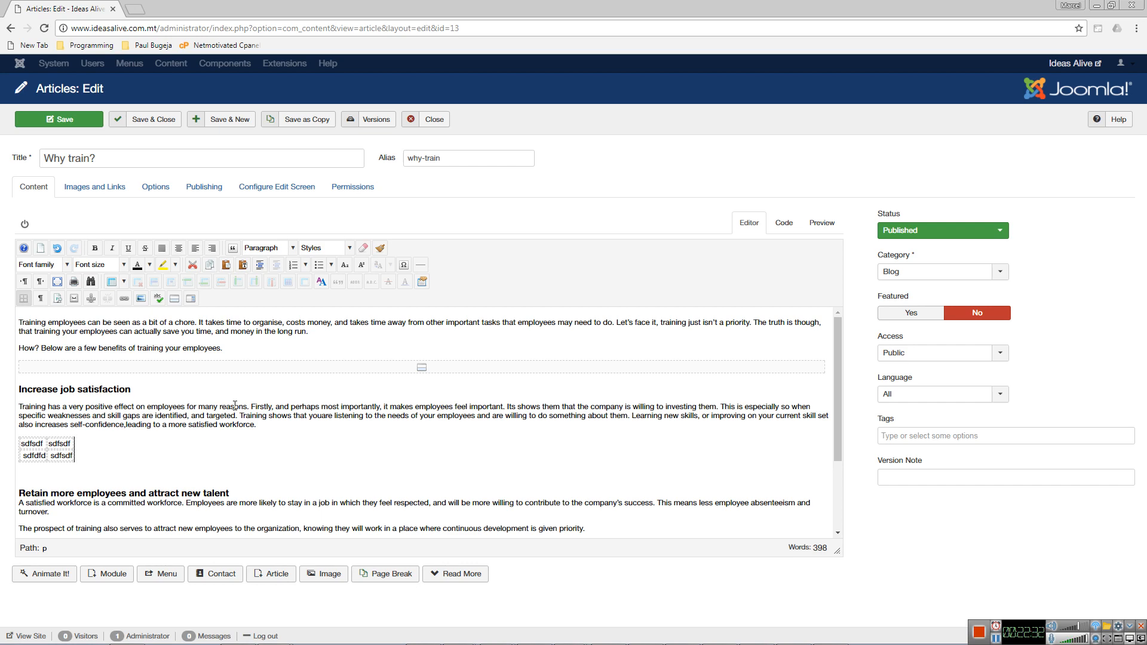
scroll(235, 405, down, 2)
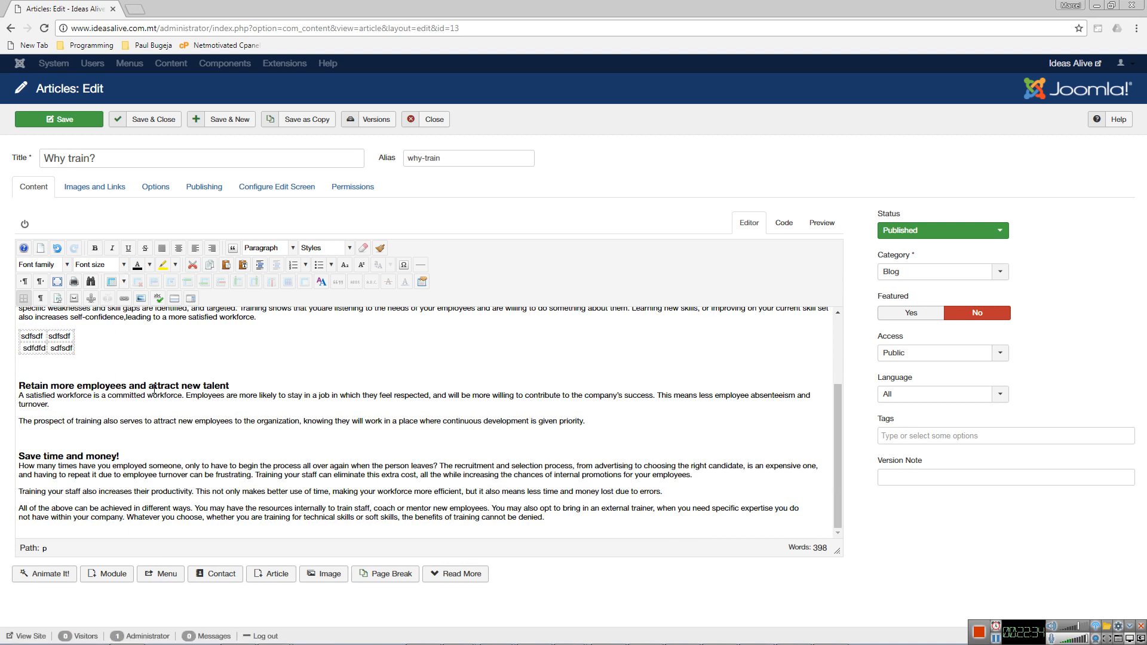
scroll(206, 428, up, 2)
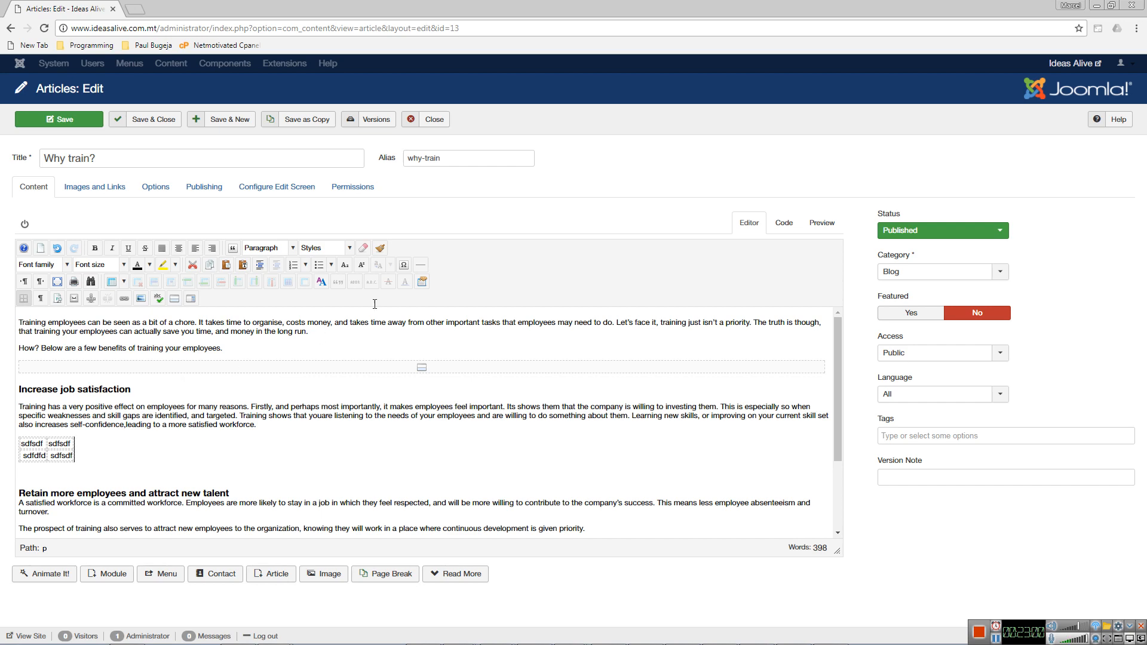
Step: Review the version history of the "Why train?" article
click(385, 120)
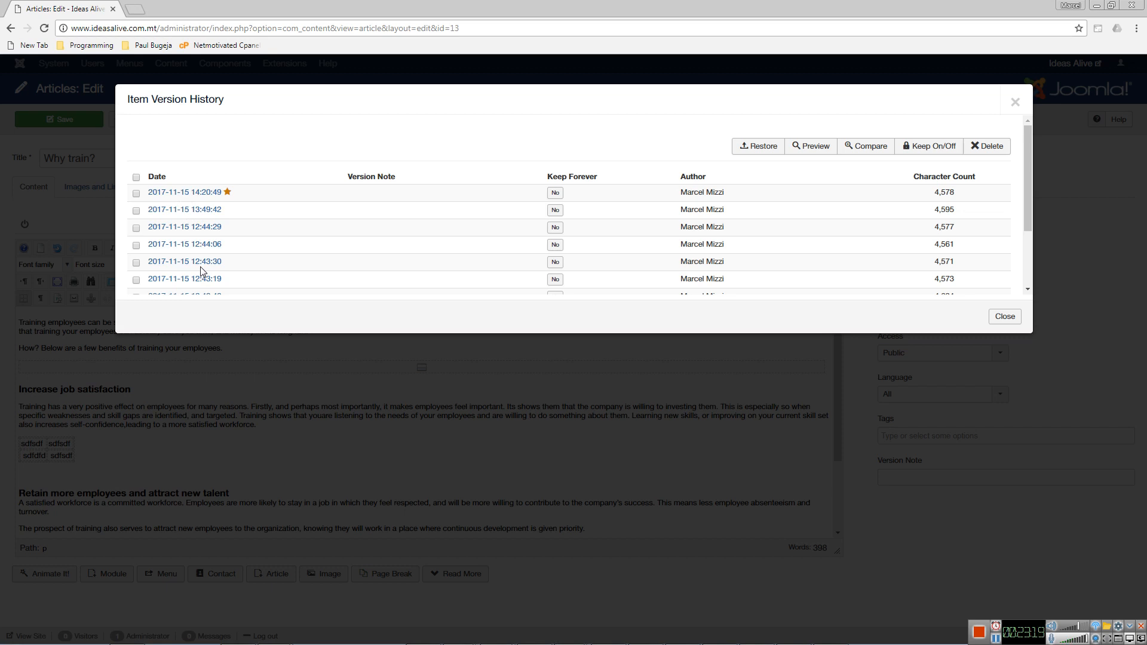
click(1008, 316)
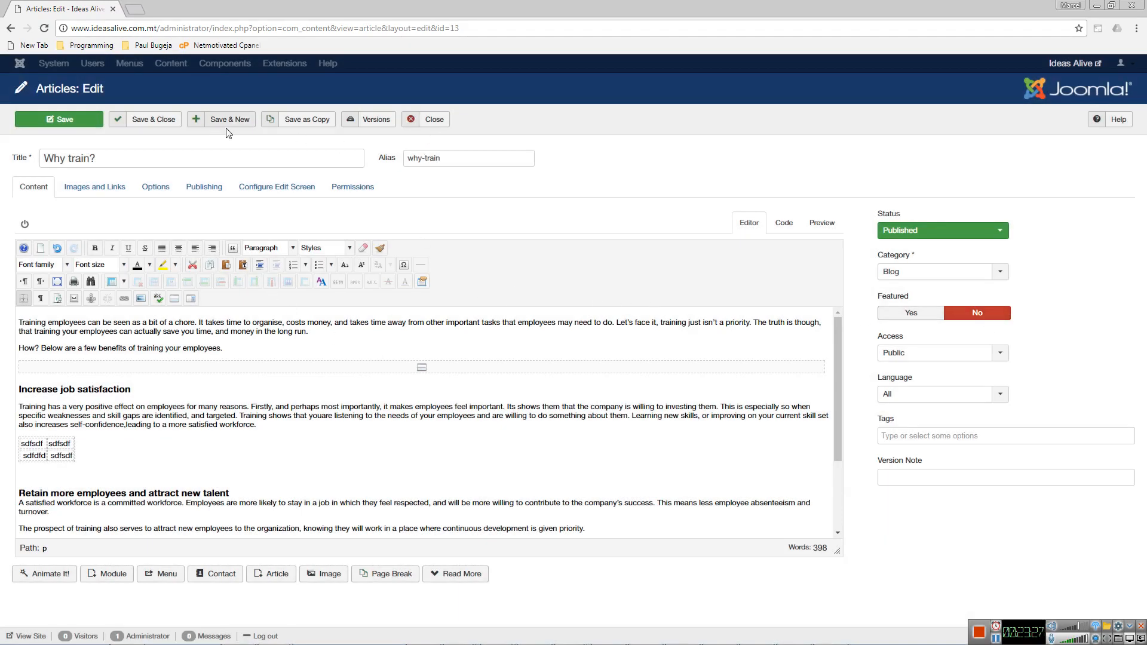
Step: Close the "Why train?" article without saving and open the list of article categories
click(436, 120)
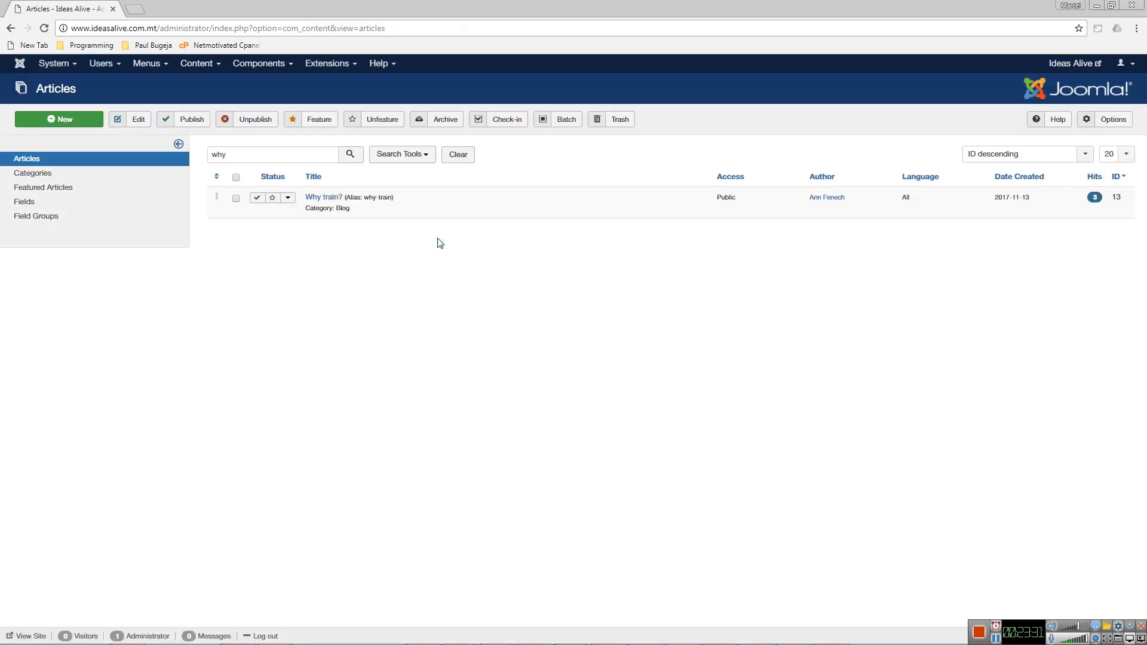
click(219, 65)
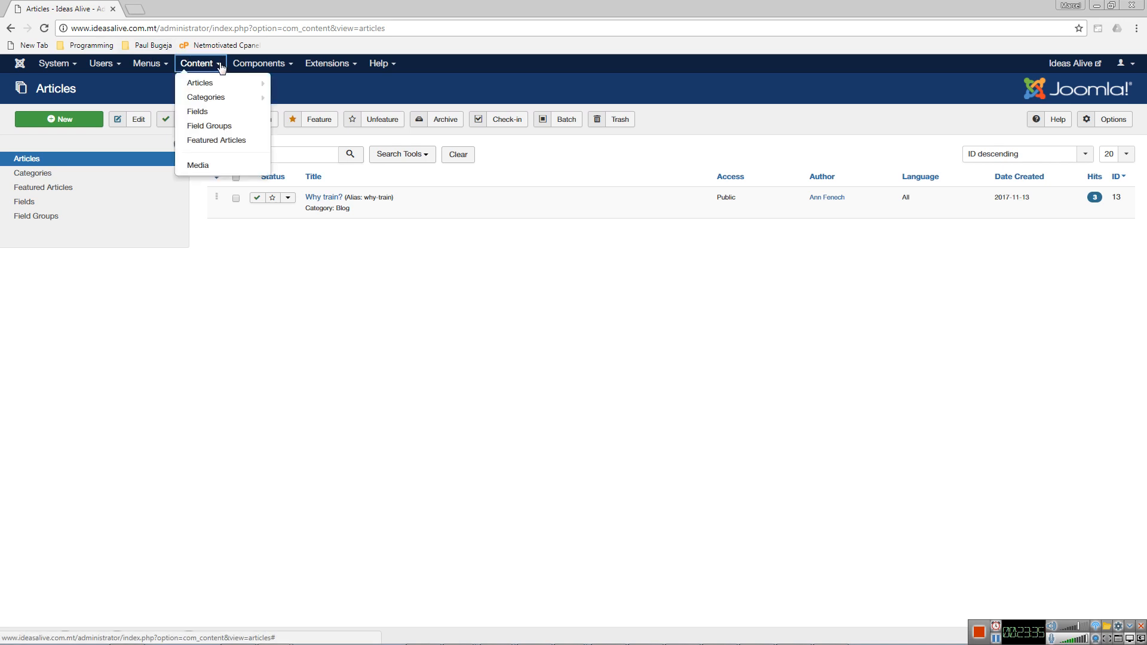
click(215, 99)
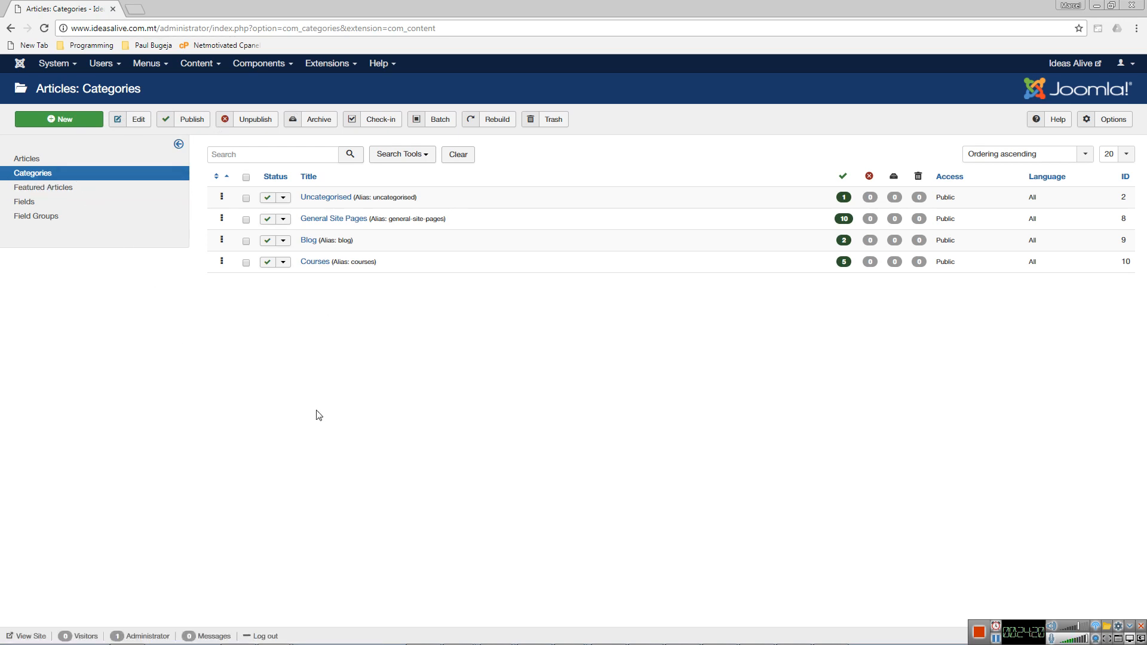
Step: Switch to the live Ideas Alive site, reload its Blog page and examine how the two articles are shown
key(alt+Tab)
scroll(648, 272, up, 3)
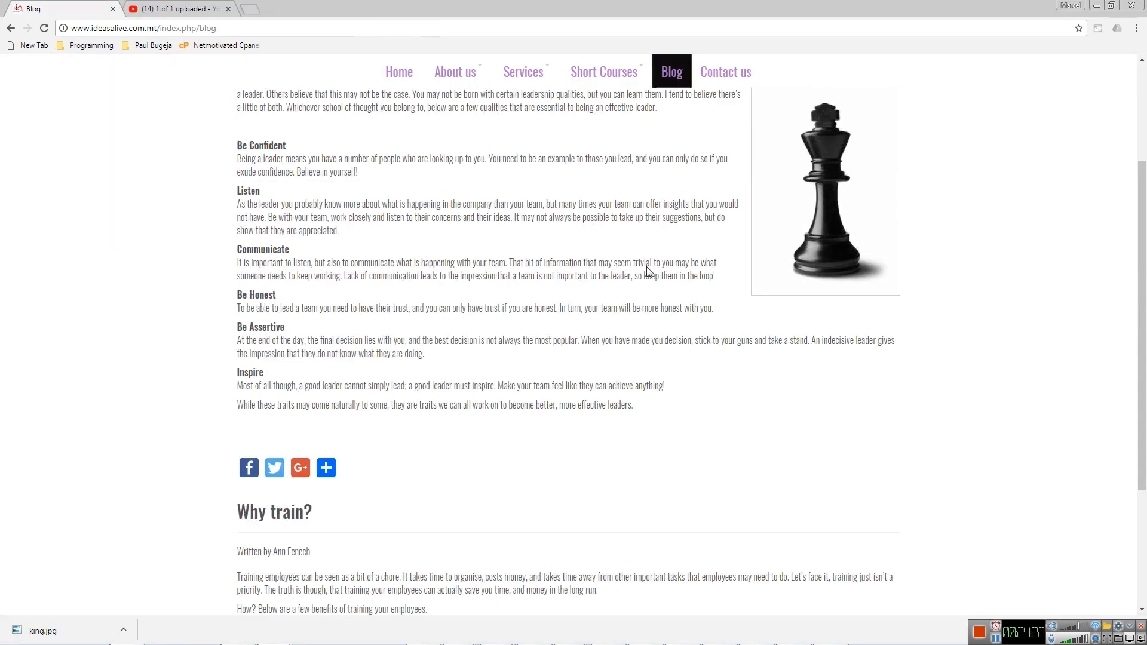
scroll(648, 272, up, 3)
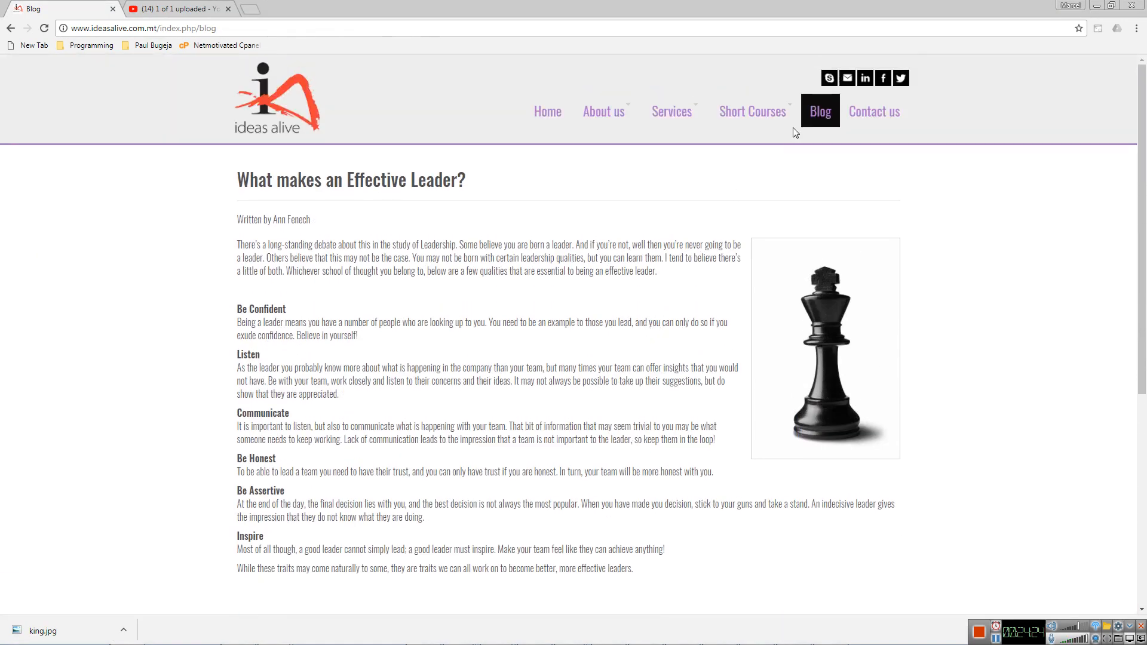
click(835, 116)
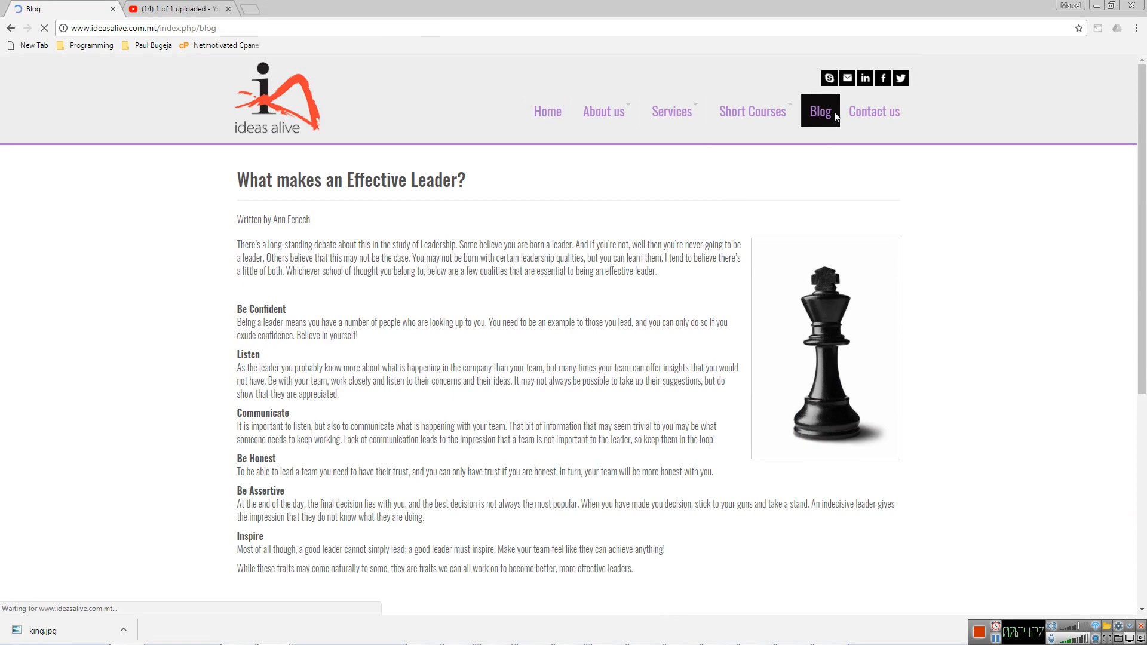
scroll(617, 347, down, 1)
scroll(617, 347, down, 5)
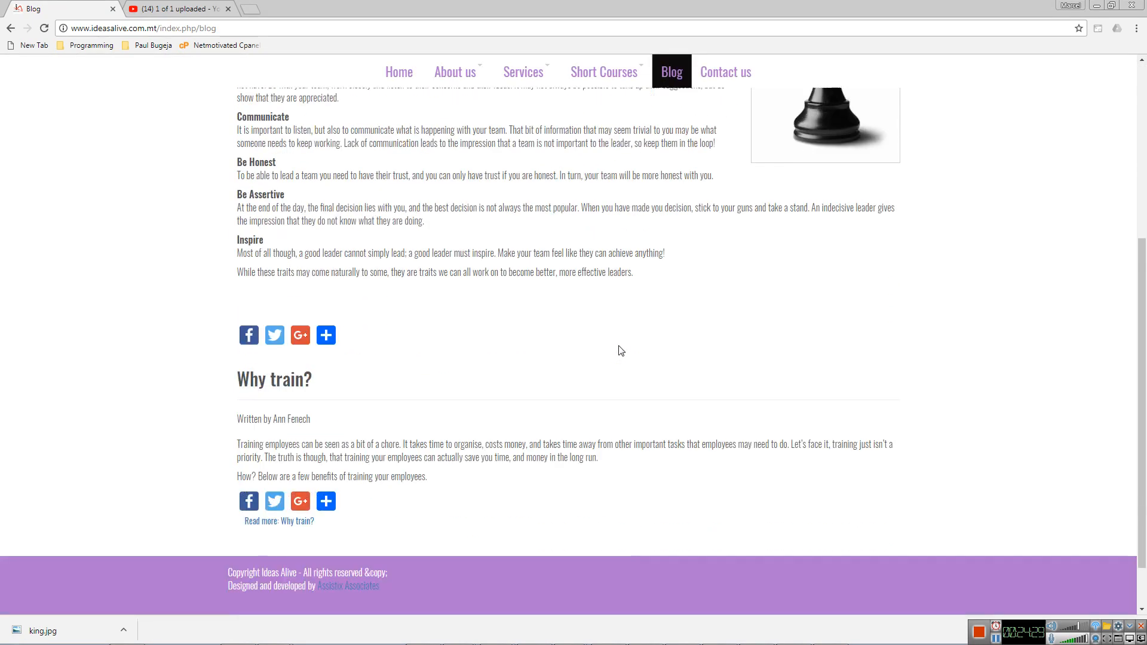
scroll(618, 347, up, 5)
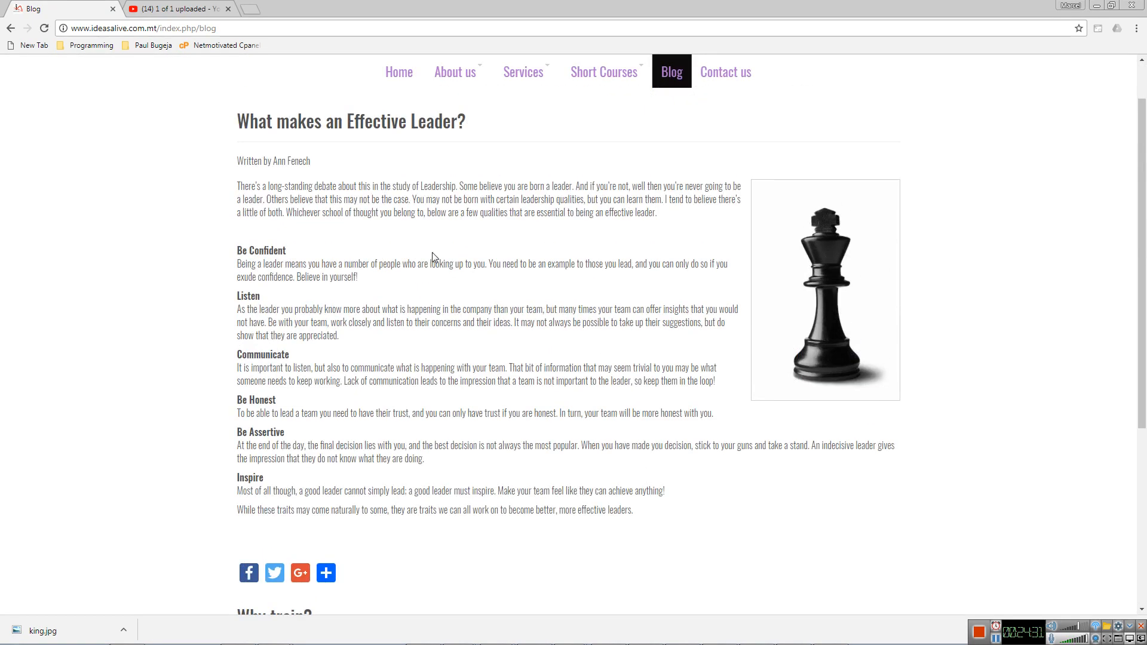
scroll(433, 254, down, 3)
scroll(436, 256, down, 2)
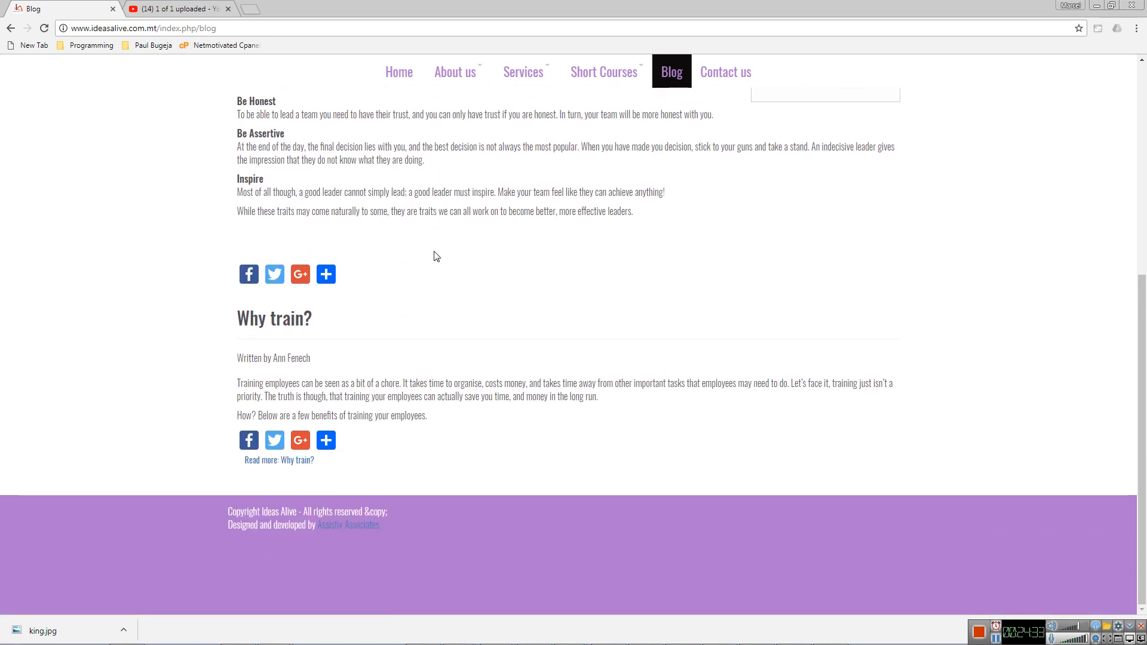
scroll(436, 256, up, 4)
scroll(436, 251, up, 2)
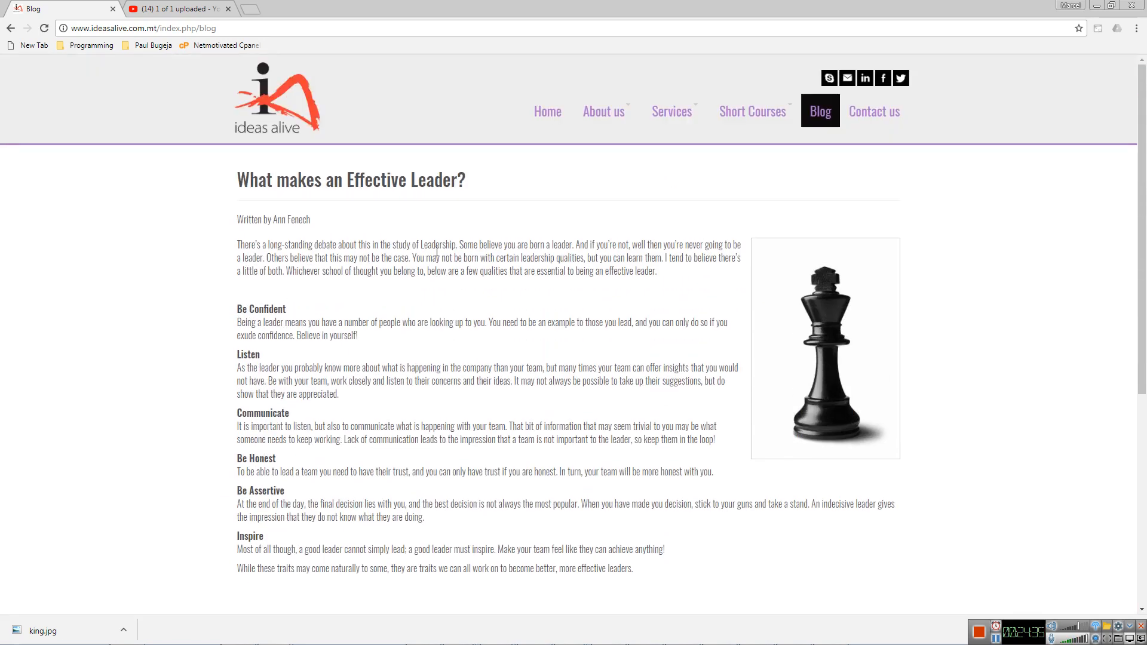
Step: Return to the Joomla administrator, start a new article in the Blog category and place the cursor in its empty body
key(alt+Tab)
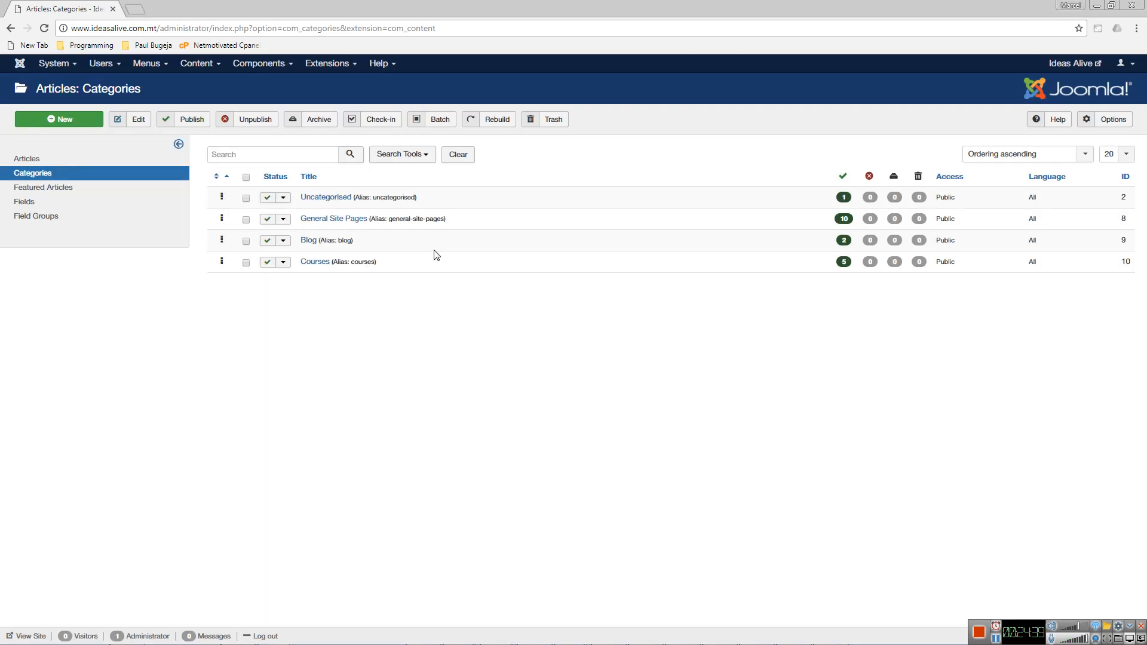
click(197, 63)
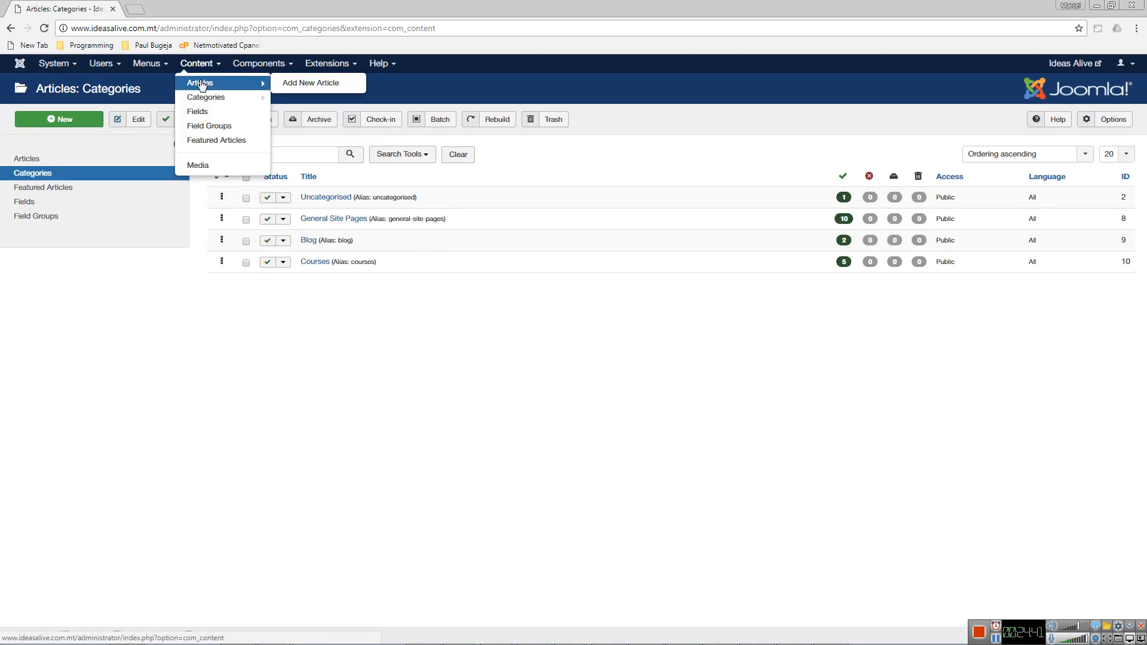
click(197, 82)
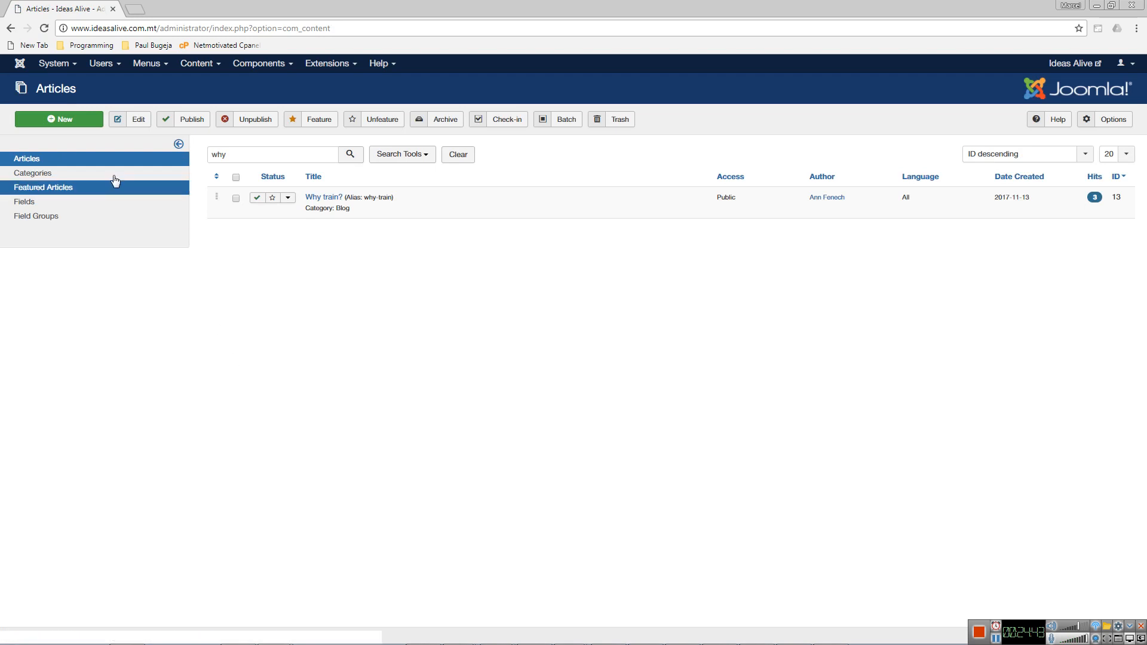
click(86, 124)
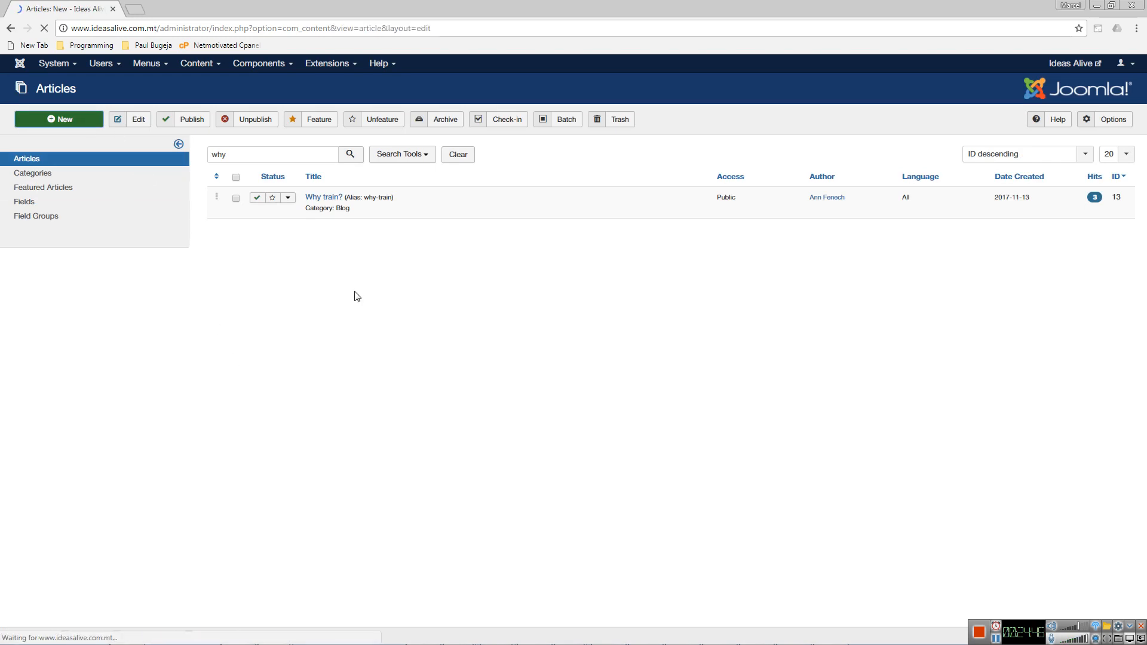
click(928, 275)
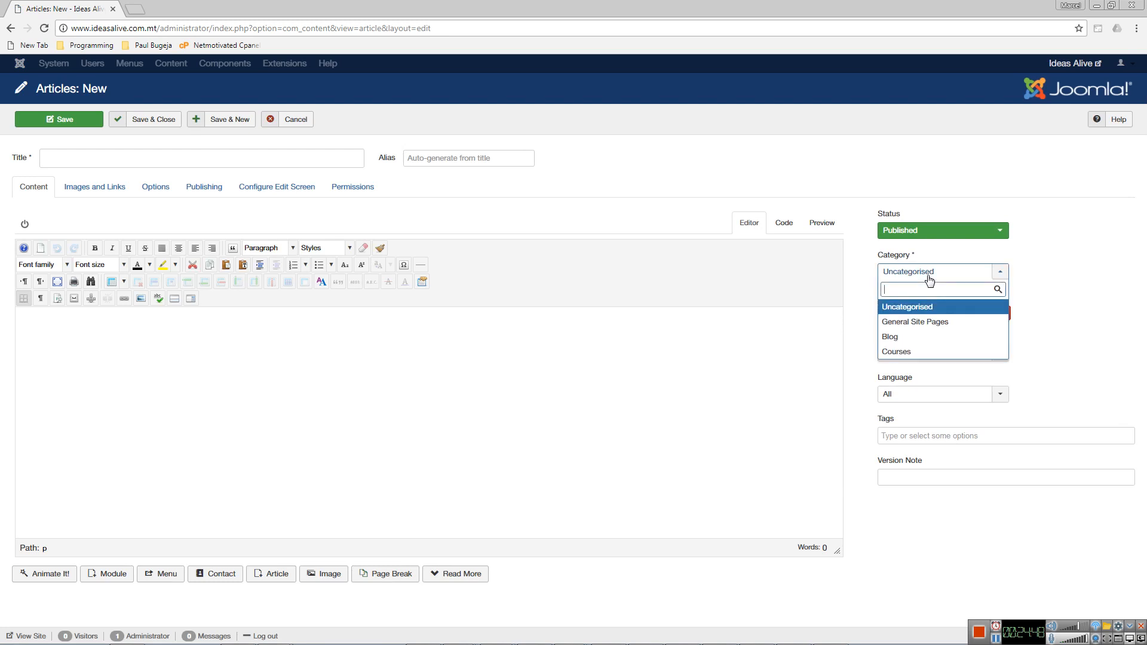
click(929, 338)
click(124, 341)
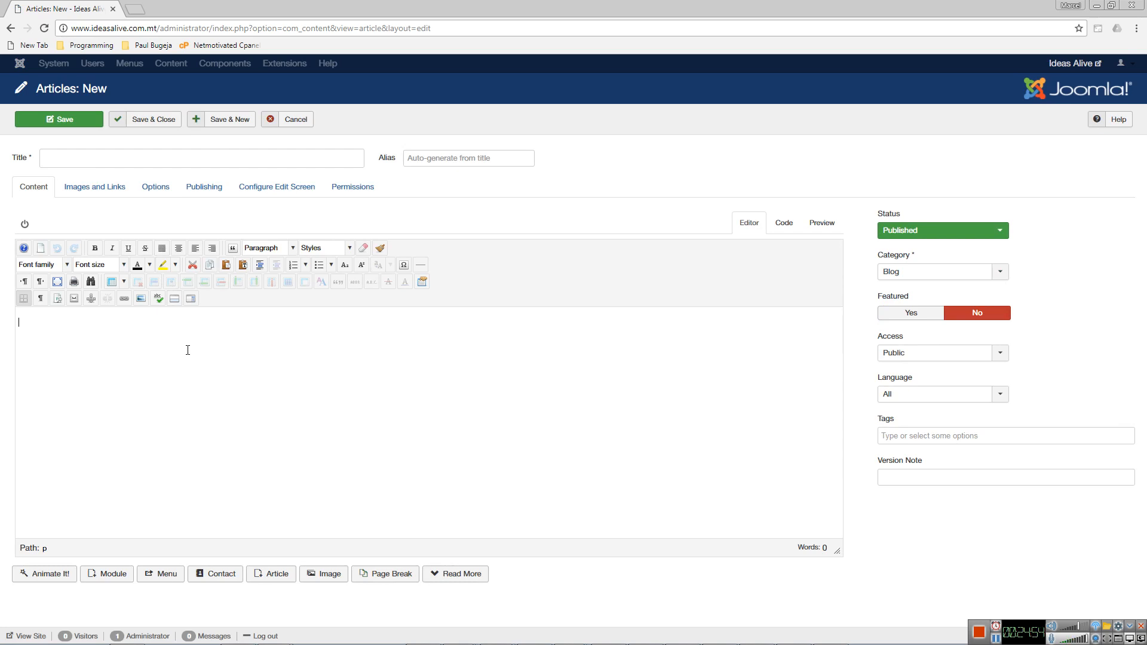
Step: Switch to the live Ideas Alive Blog page, compare how its two articles are displayed, and return to the new article form
key(alt+Tab)
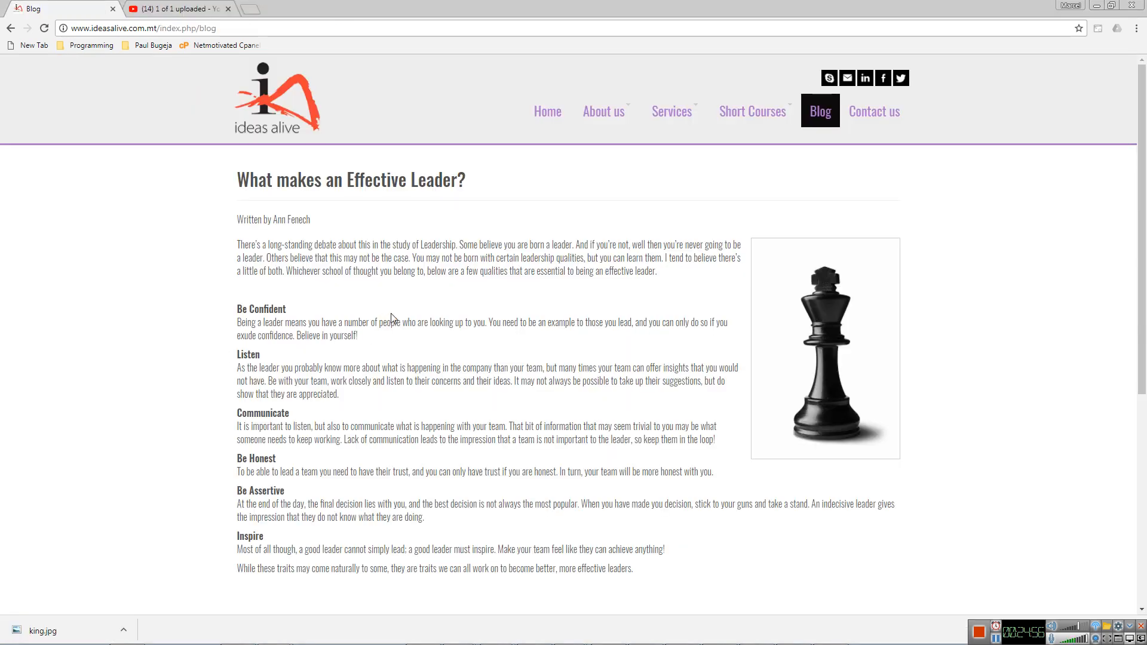
scroll(395, 320, down, 5)
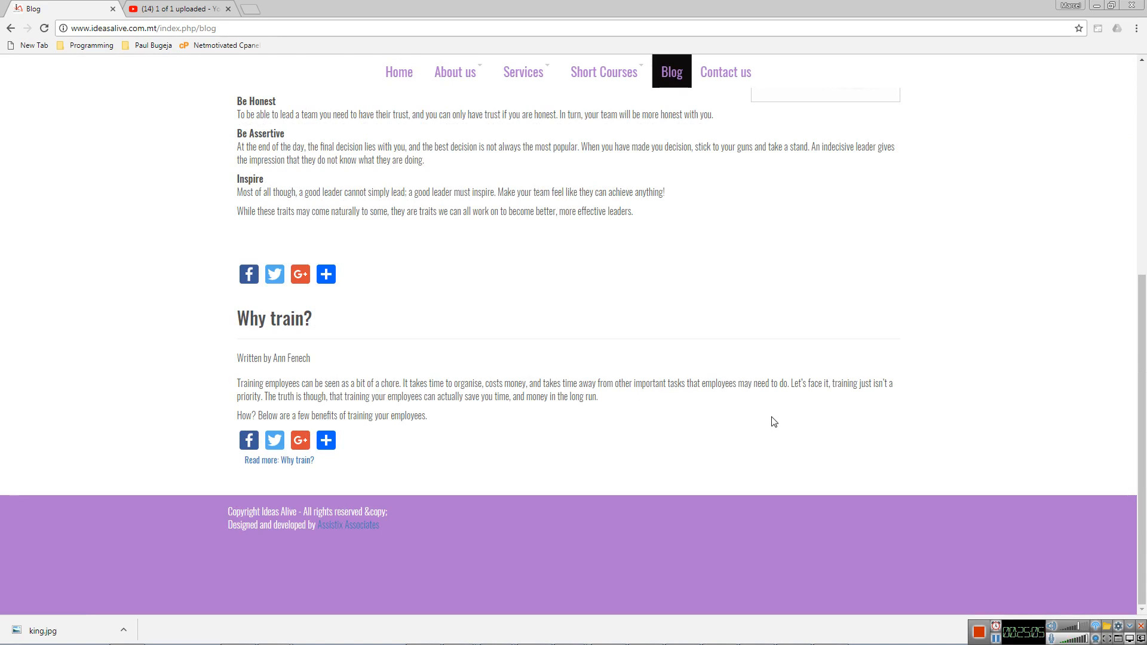
scroll(774, 421, up, 6)
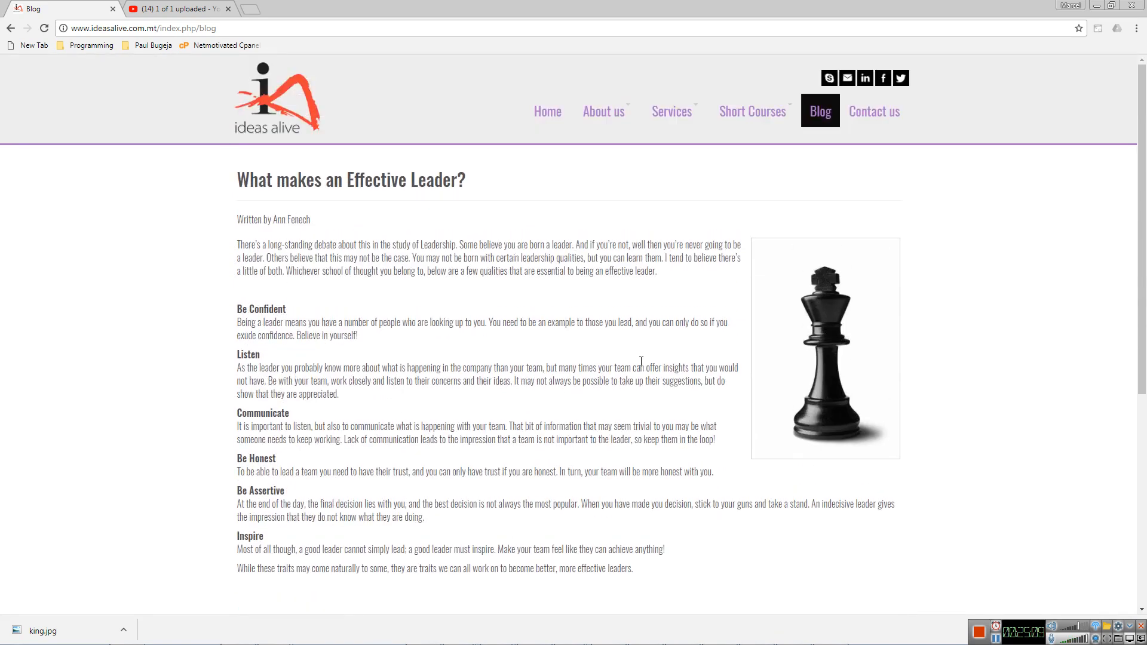
key(alt+Tab)
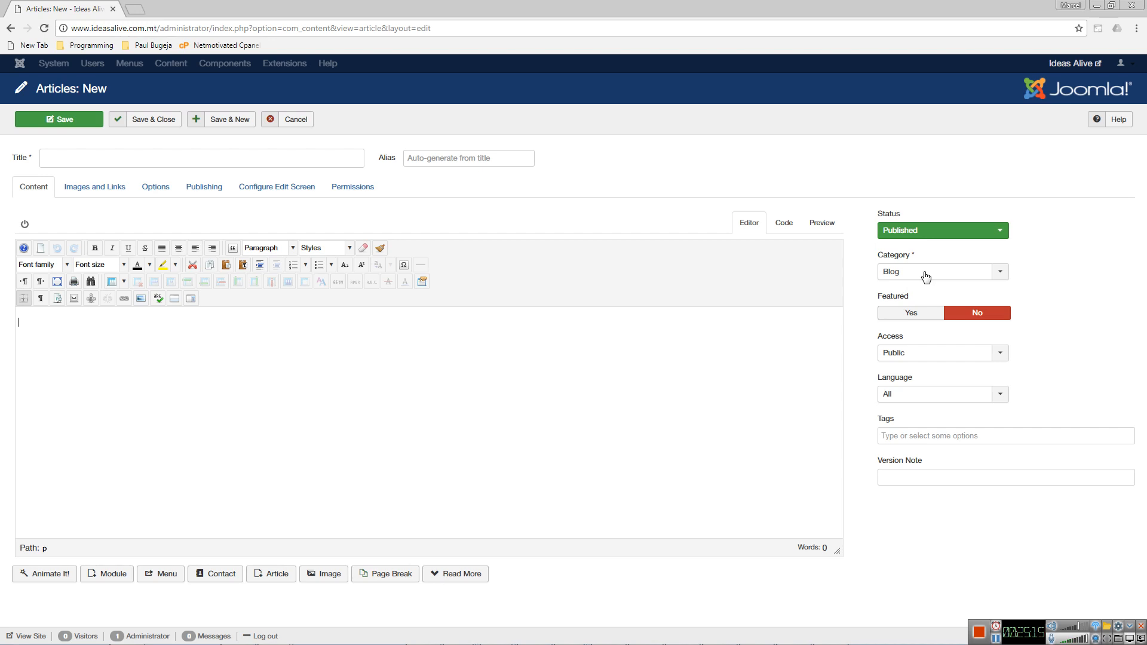
Step: Cancel the new article without saving and open the site's media manager
click(307, 124)
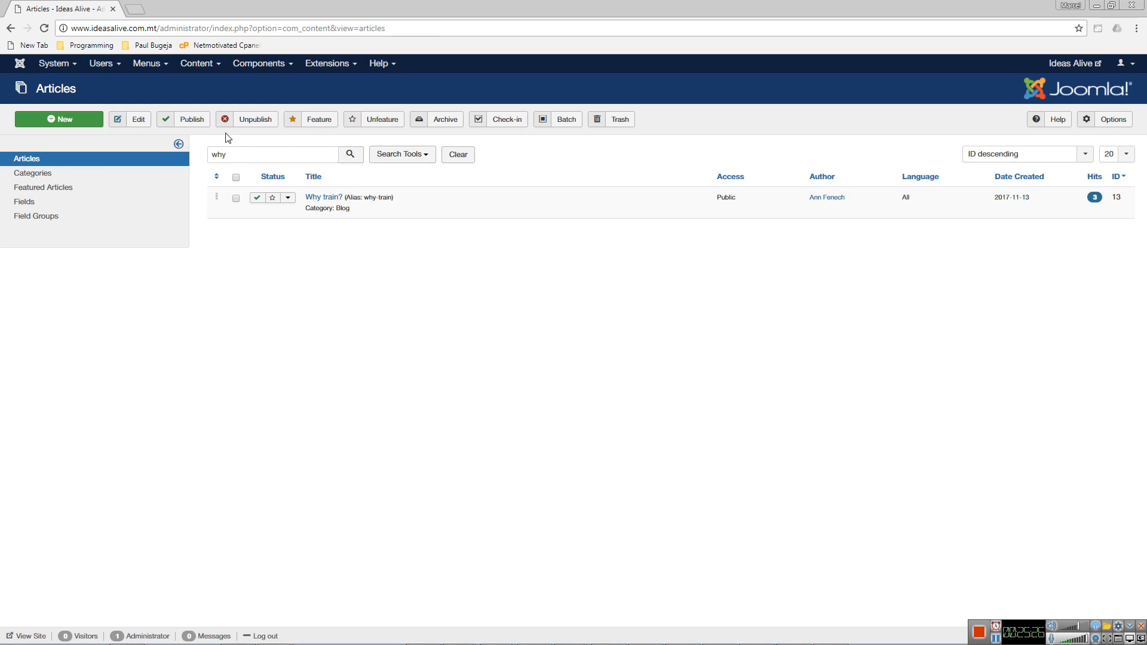
click(218, 71)
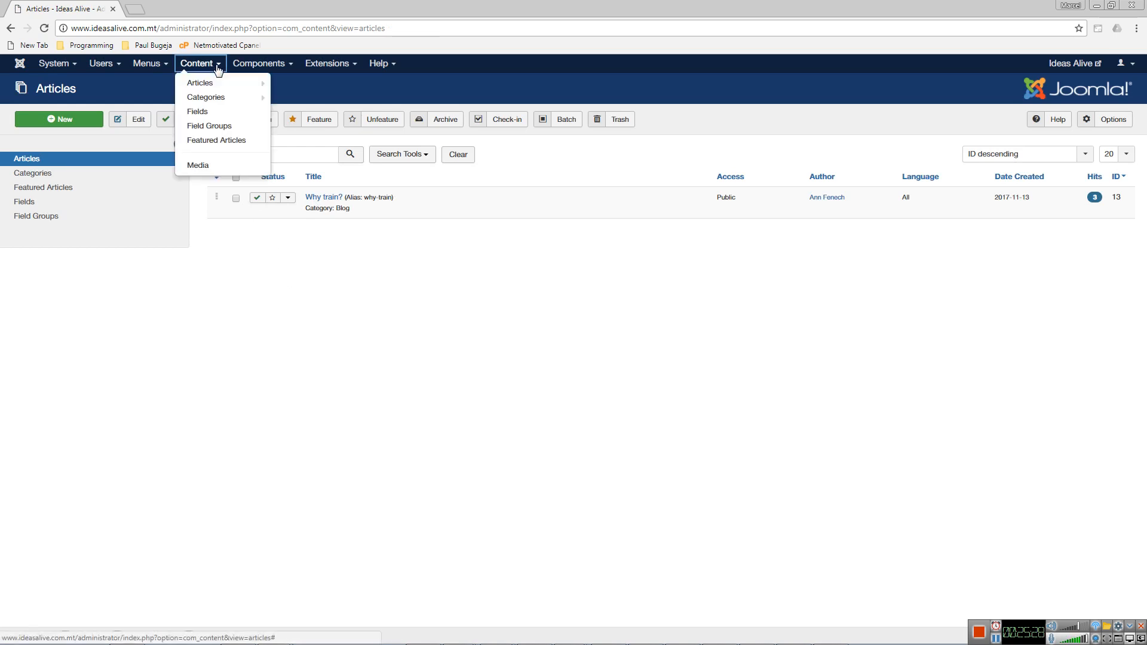
click(215, 167)
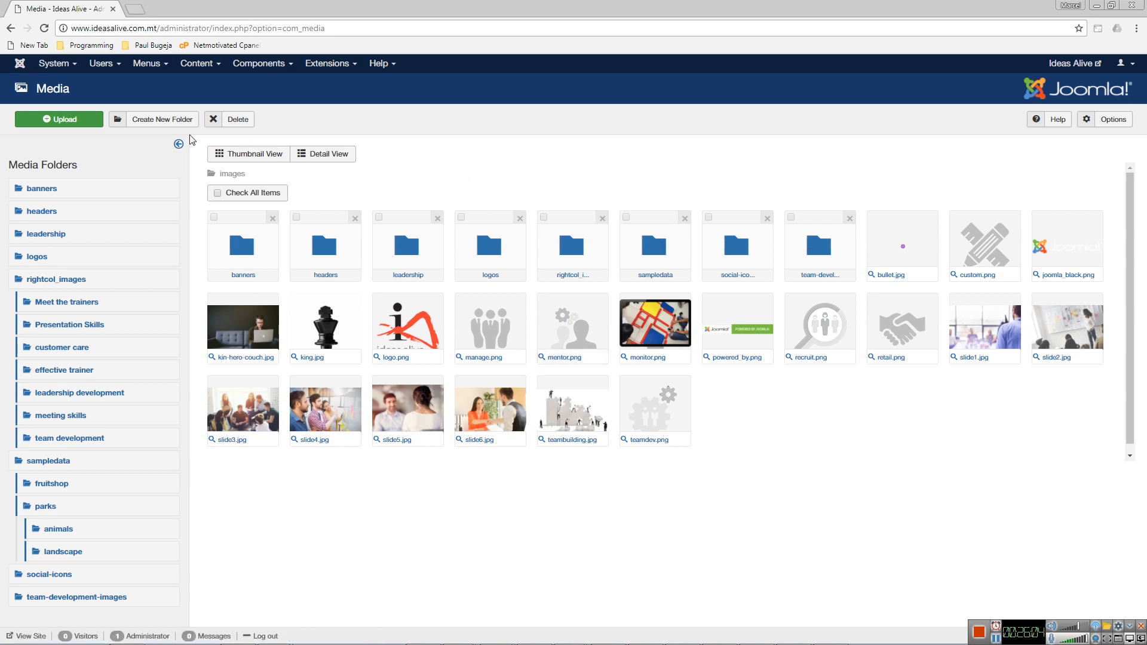
Step: Show the media upload options and view the file chooser, closing it without choosing a file
click(62, 120)
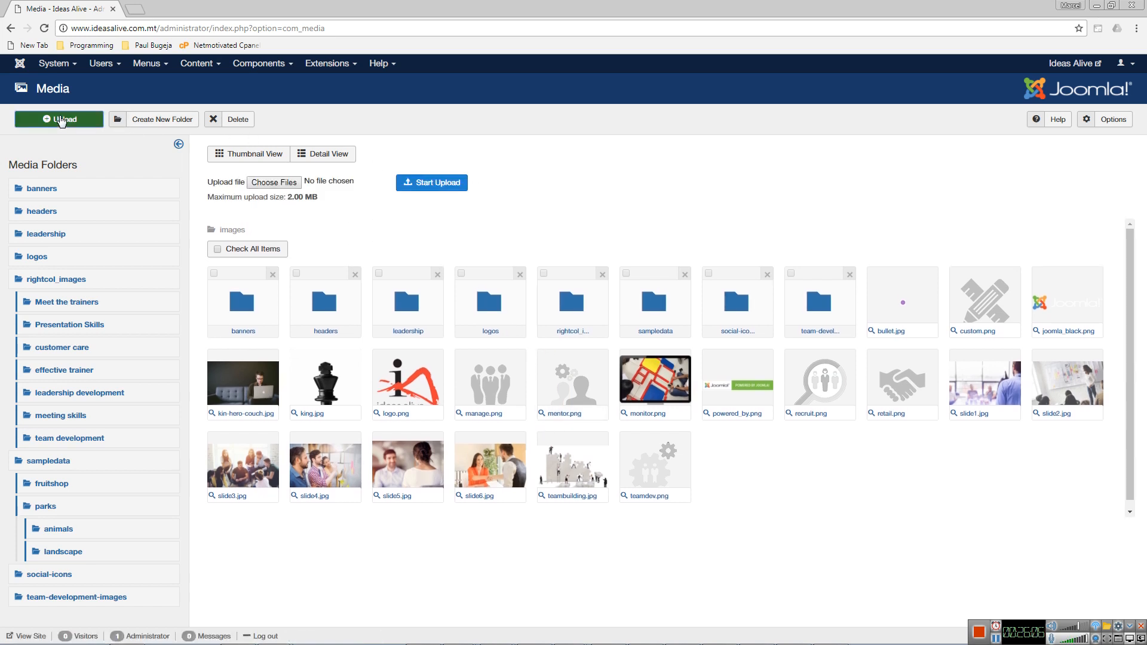
click(292, 184)
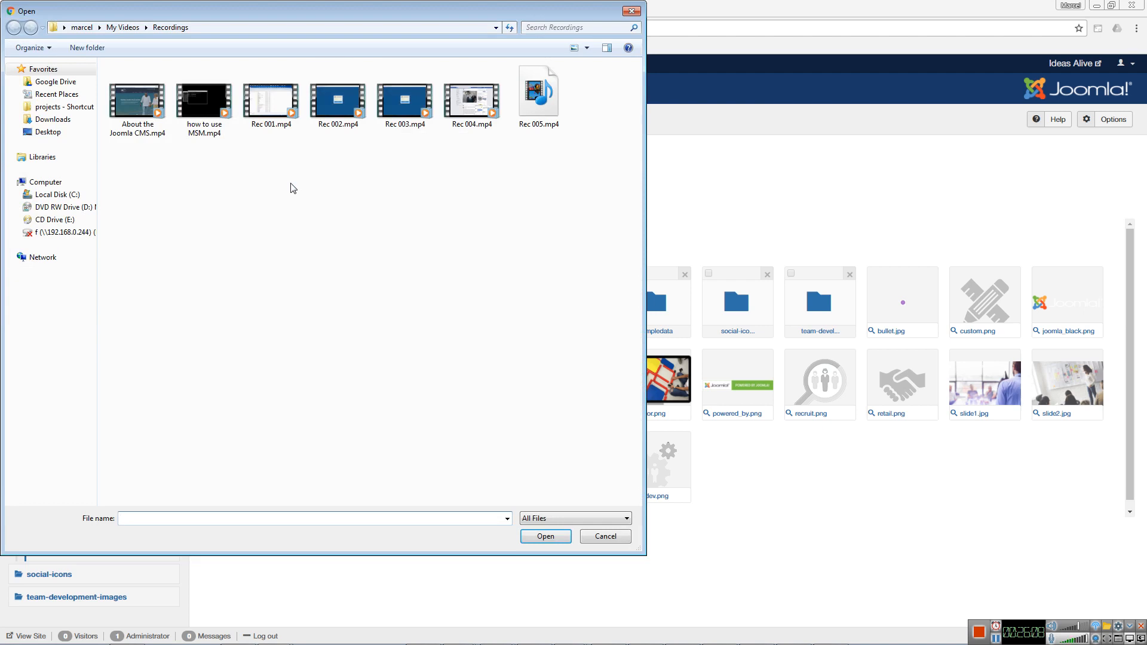
click(630, 12)
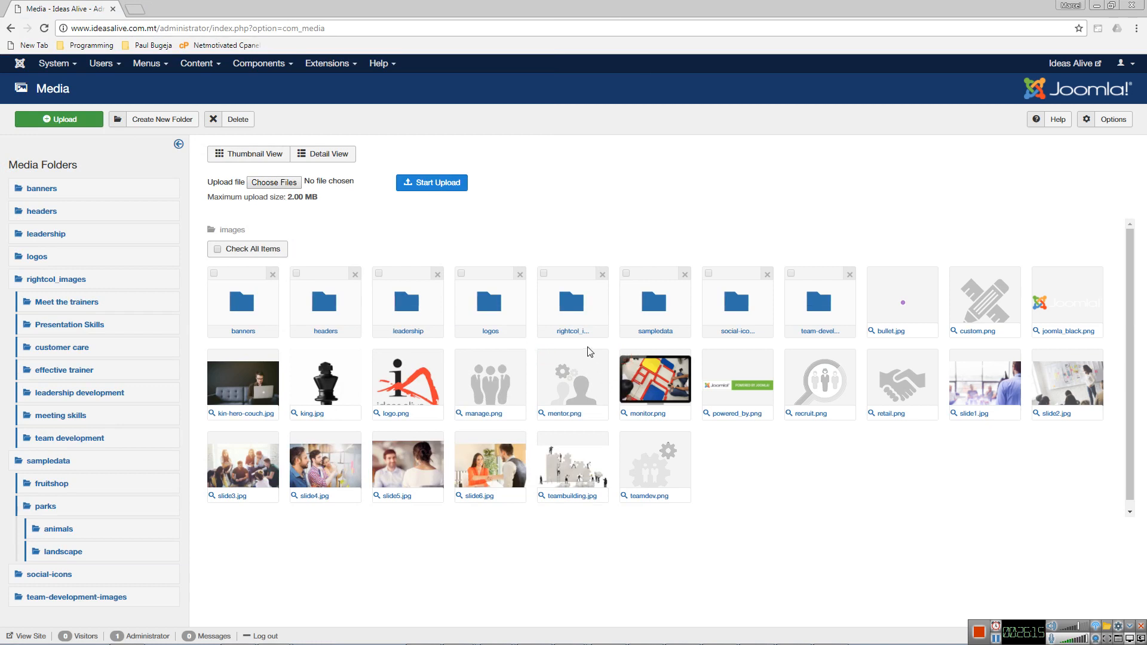
click(554, 320)
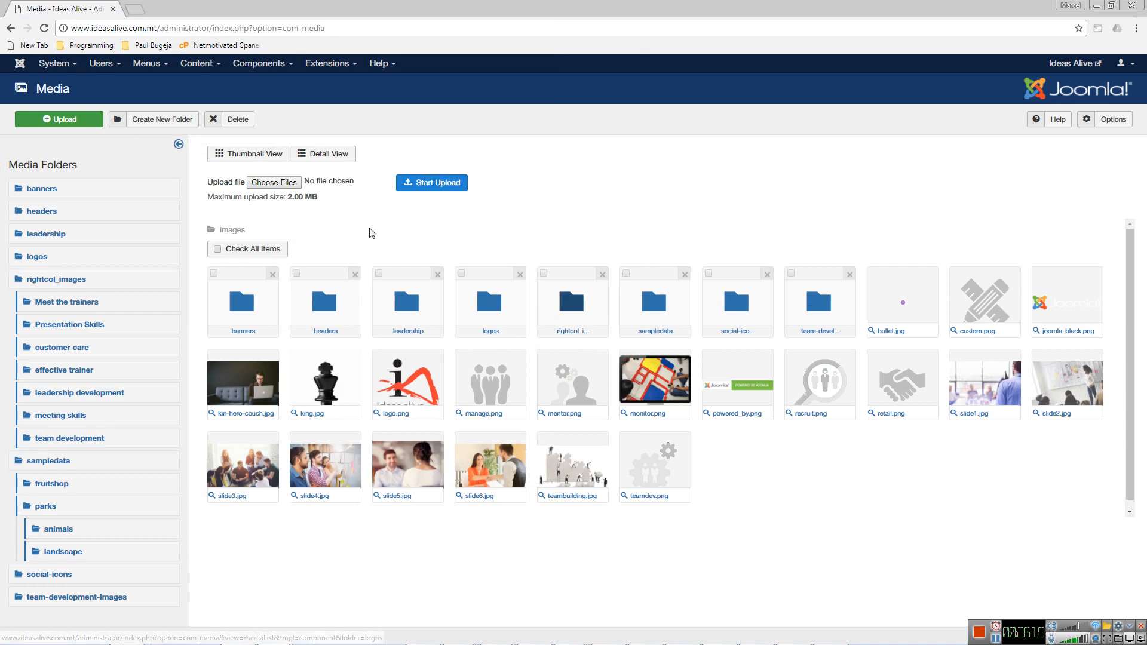